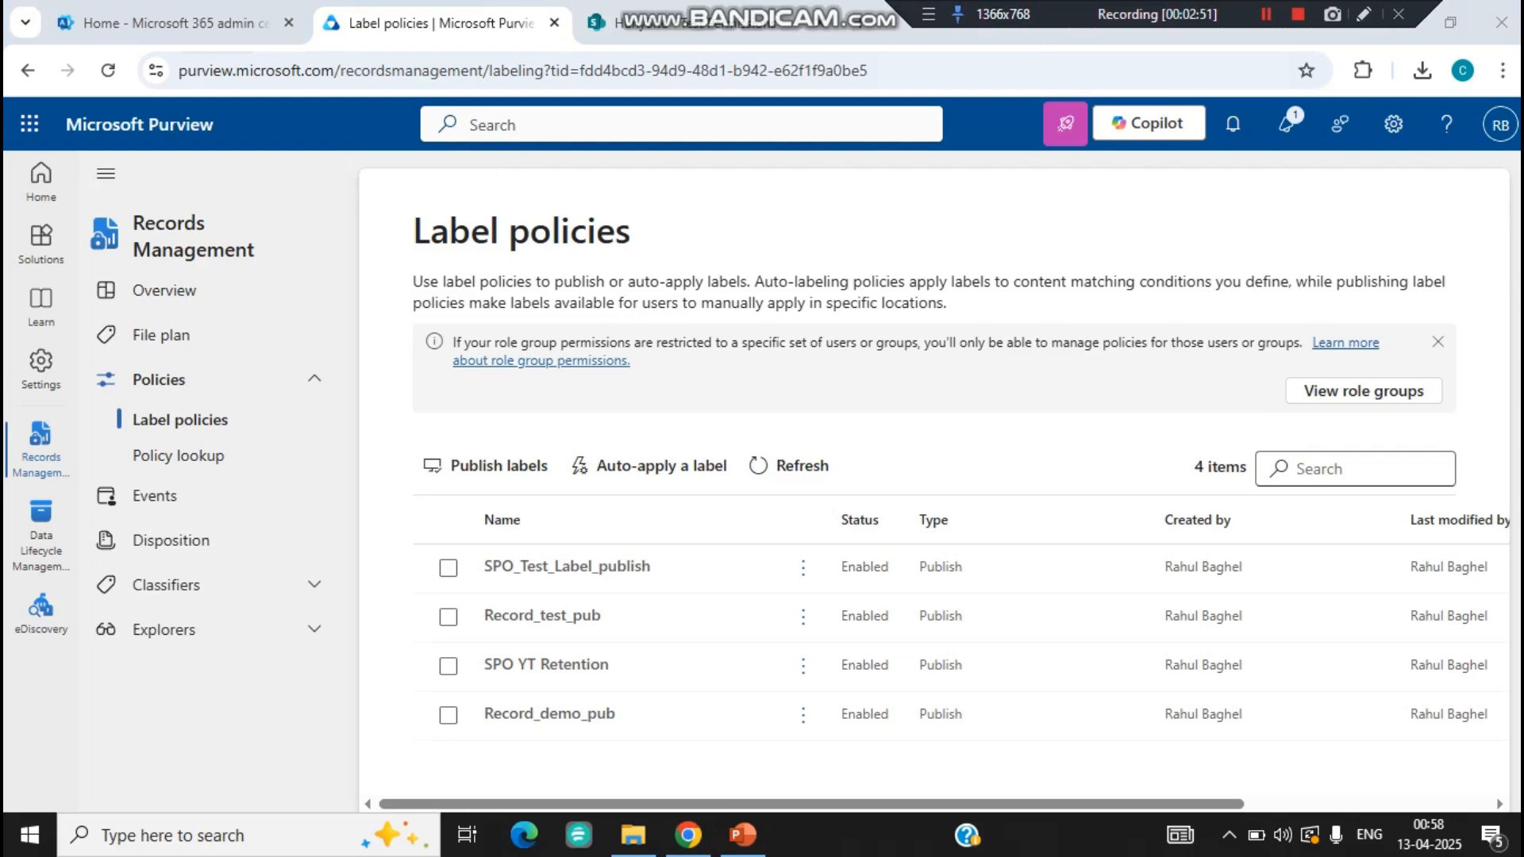
- Search the portal for "label" and open the Retention labels page of Data Lifecycle Management
left_click(470, 125)
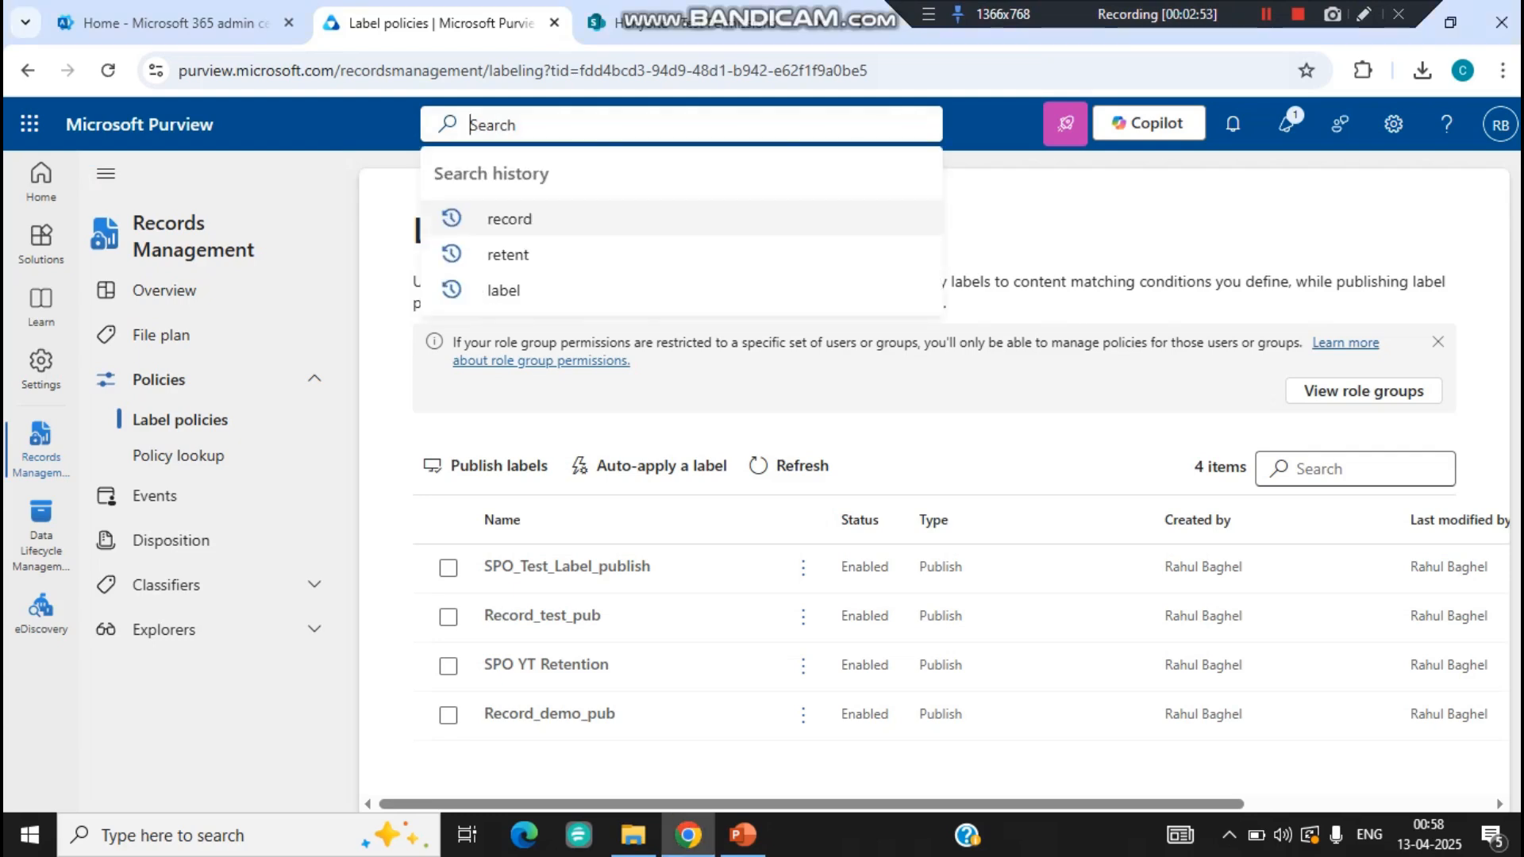
type("l")
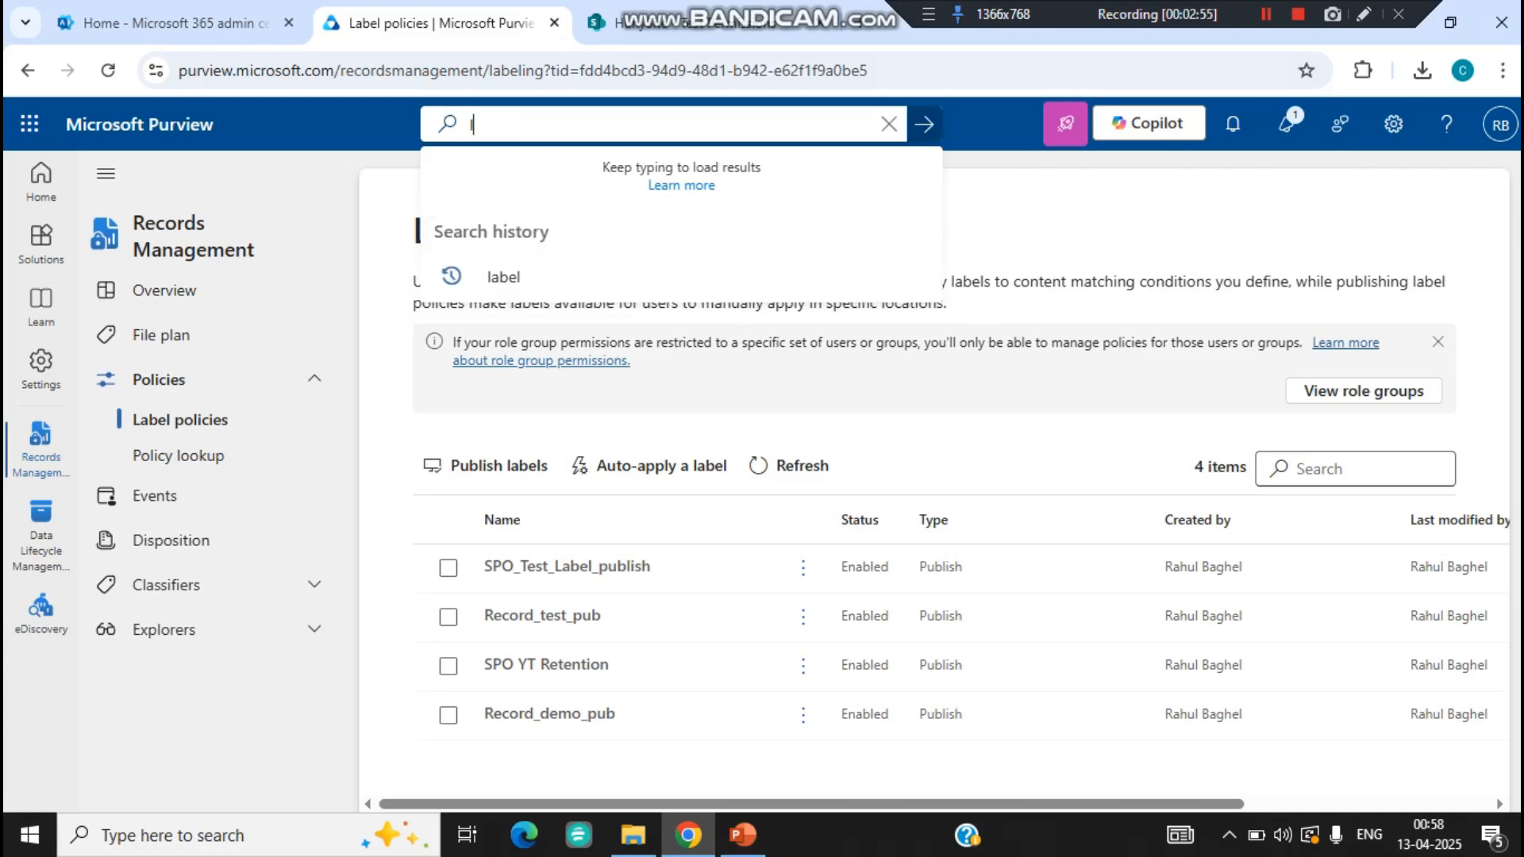
type("abel")
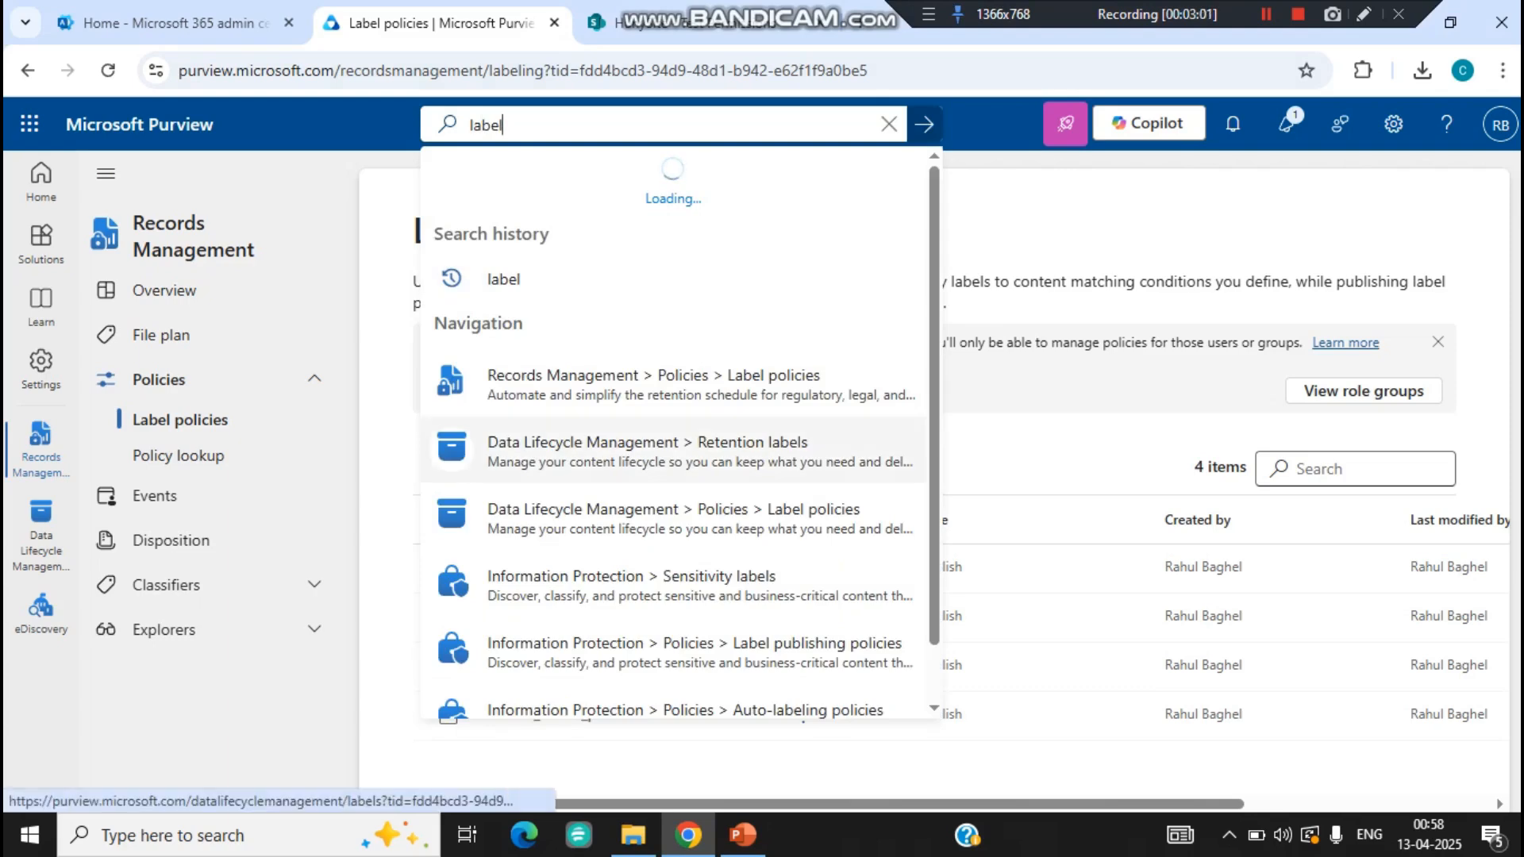
left_click(675, 451)
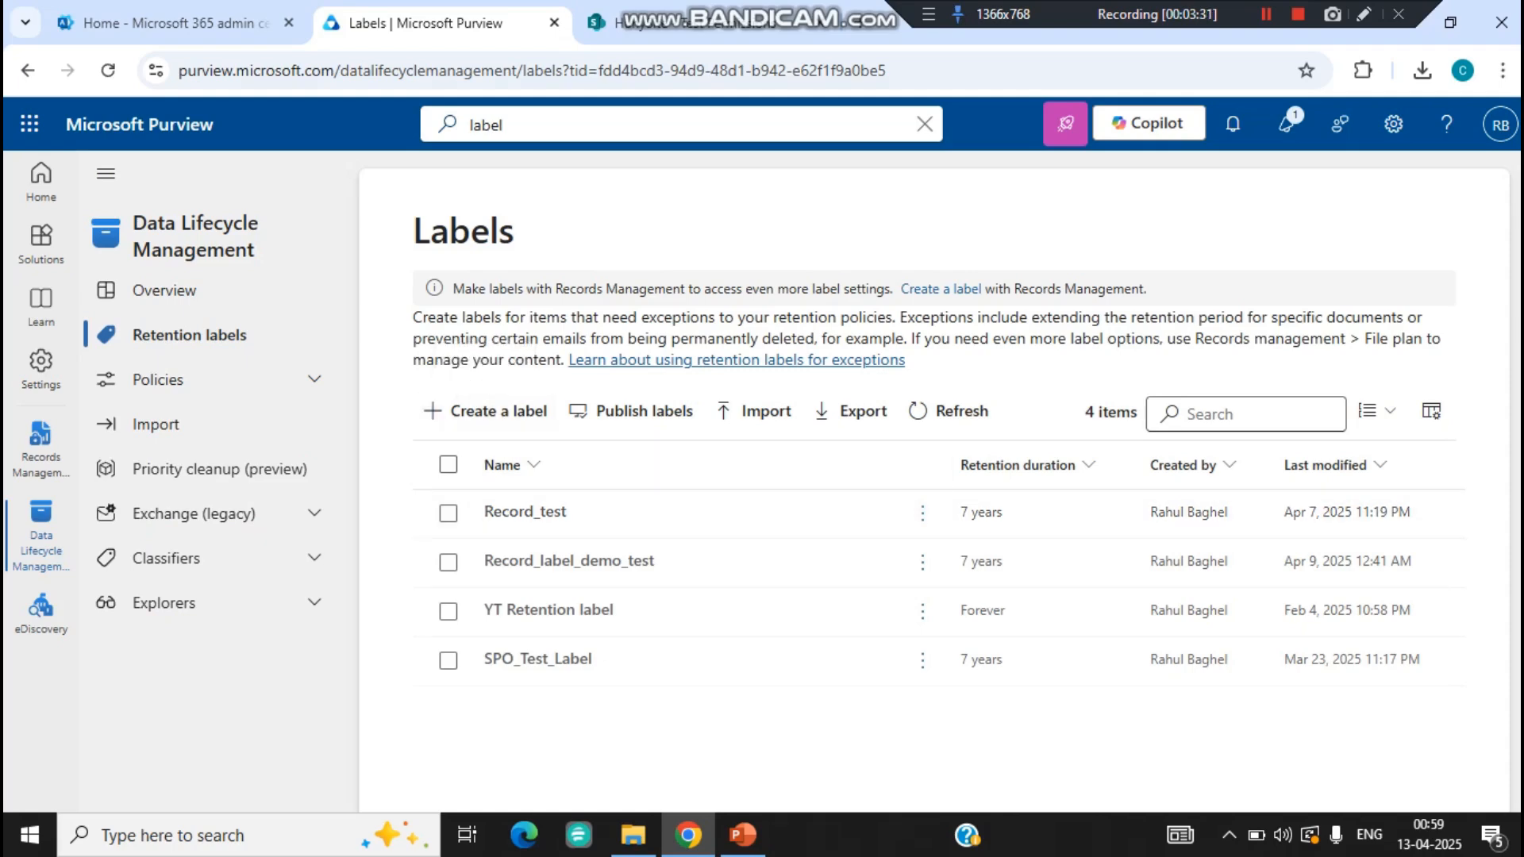
- Duplicate the Data Lifecycle Management labels page in a second browser tab
right_click(472, 24)
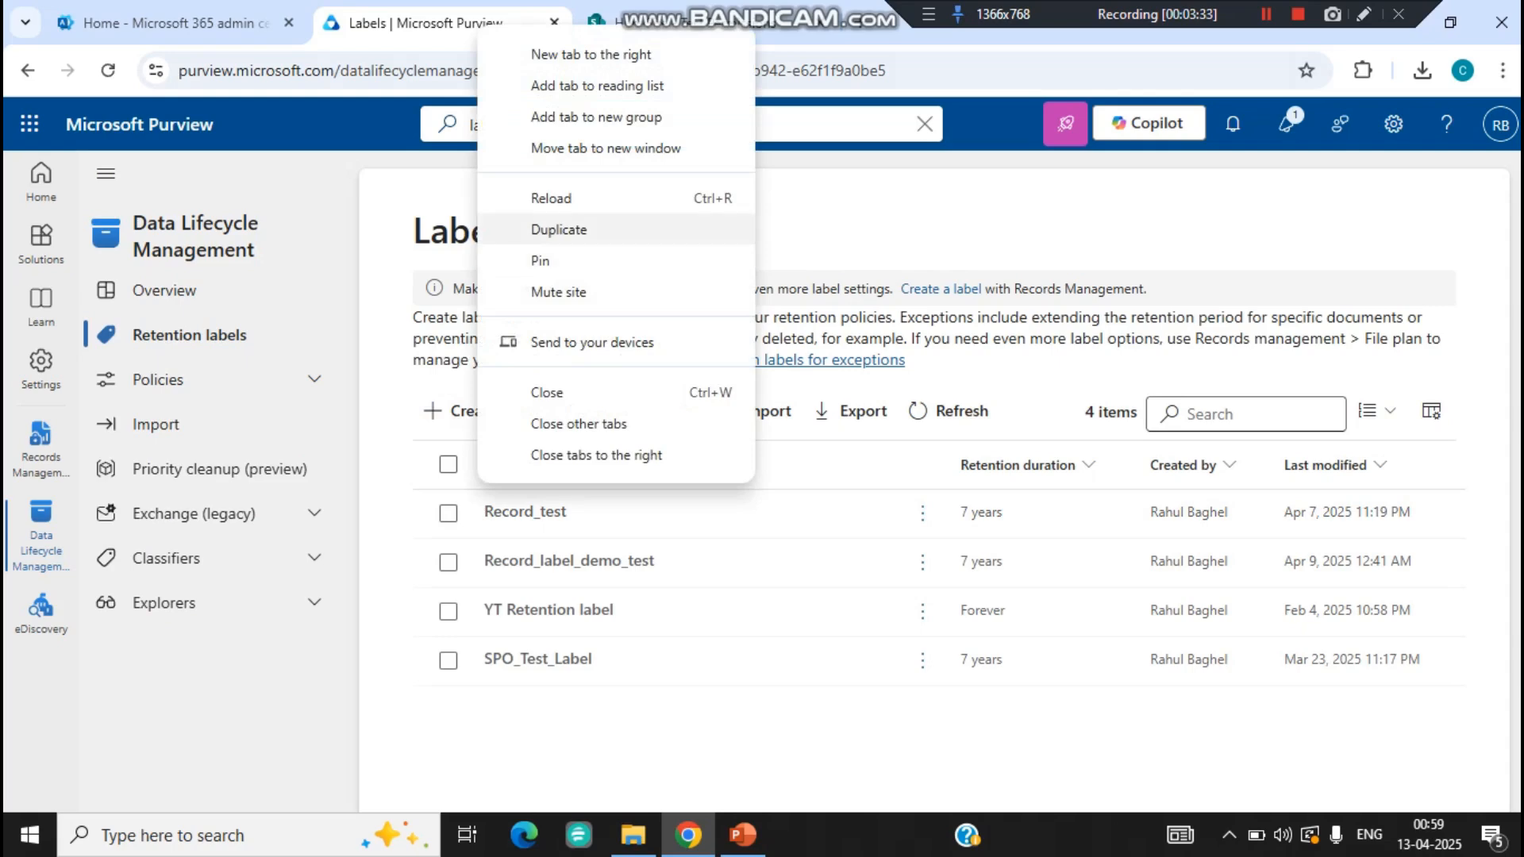
left_click(547, 229)
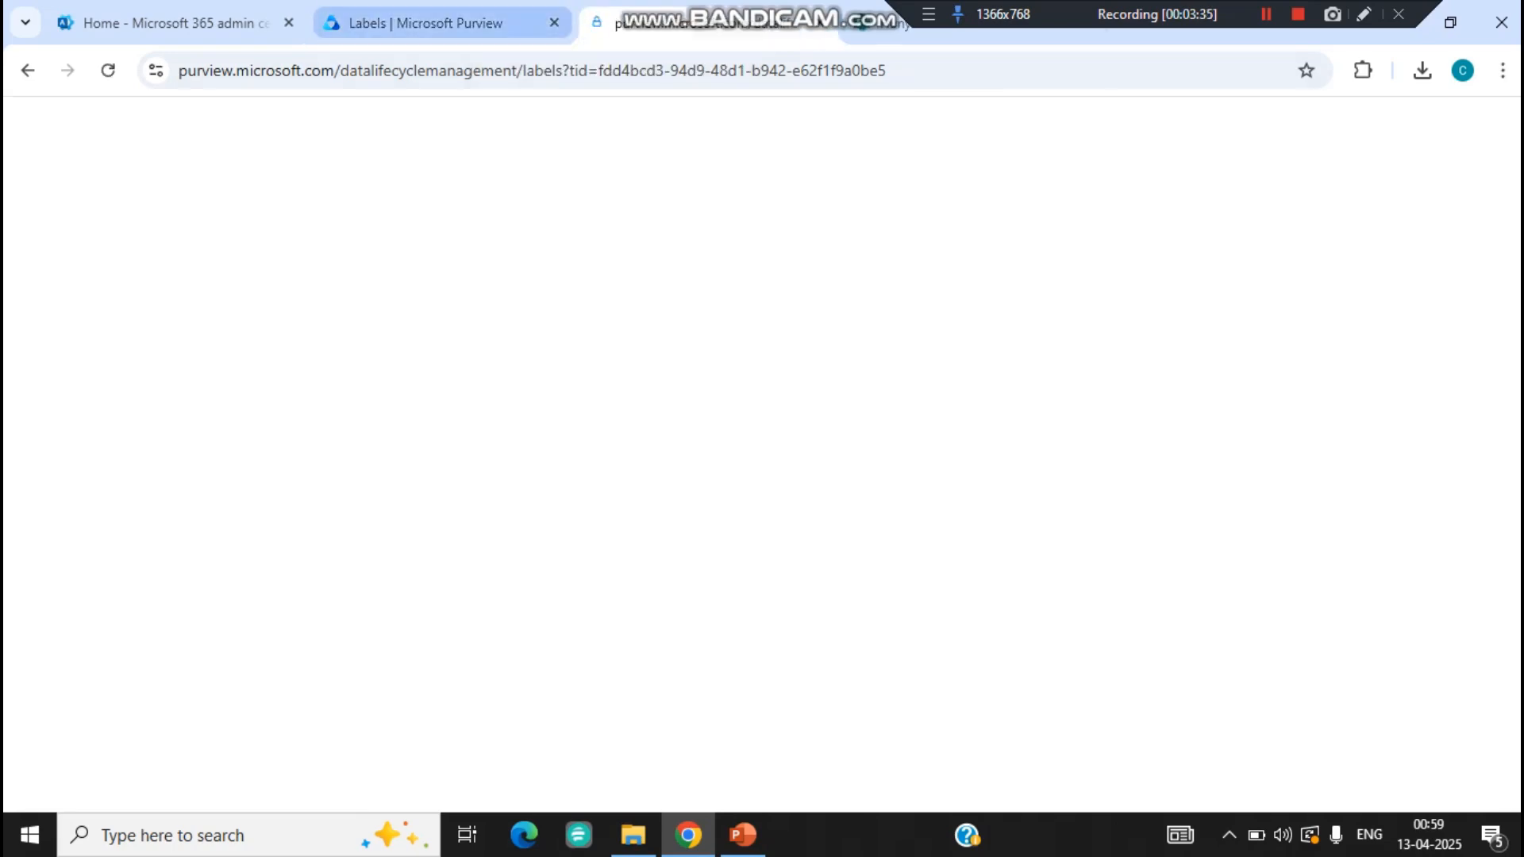
left_click(451, 24)
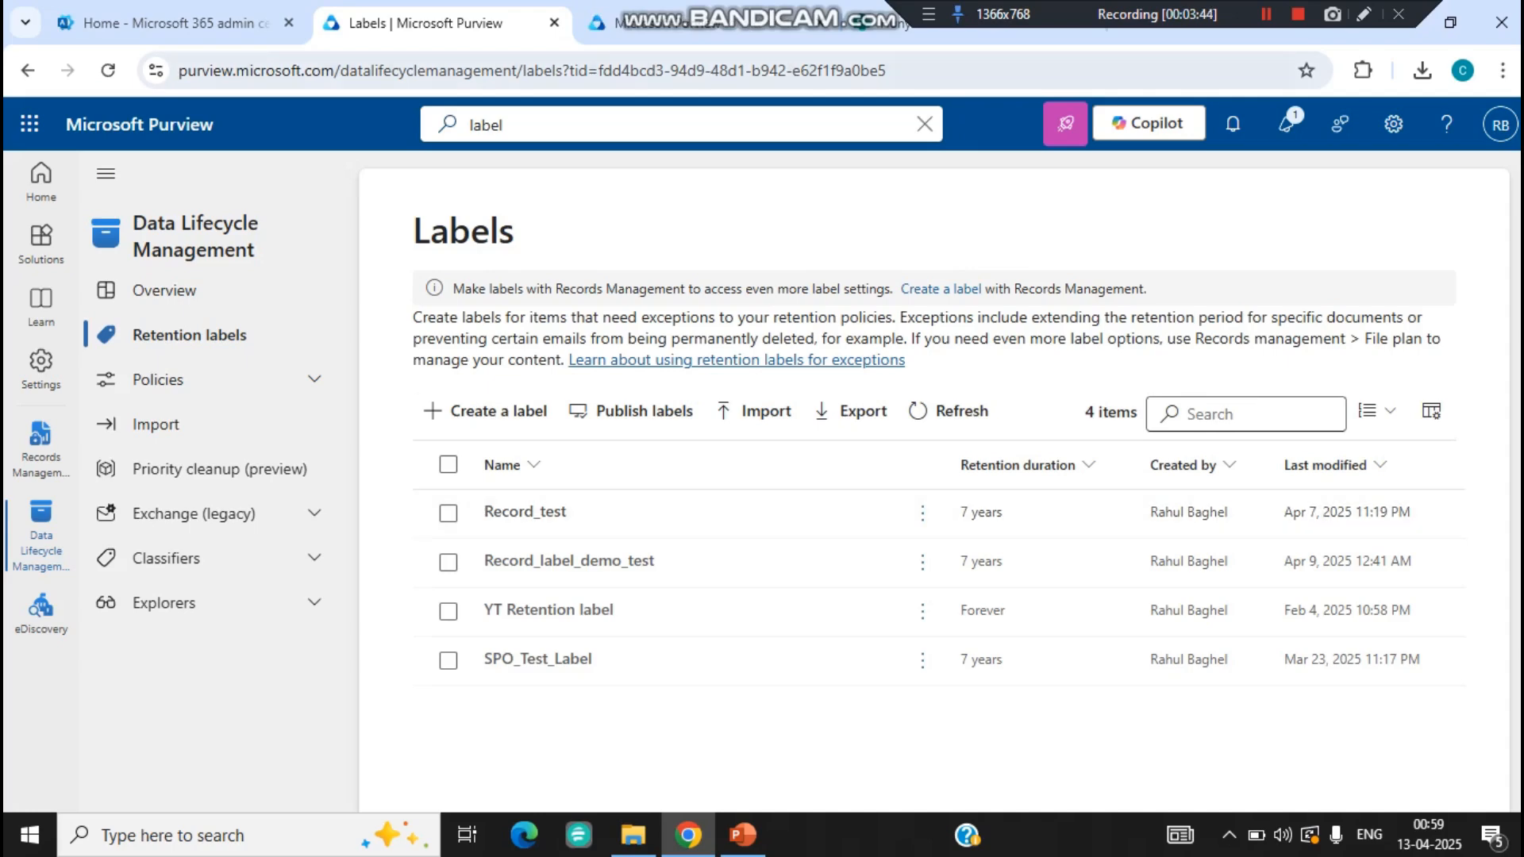
left_click(674, 24)
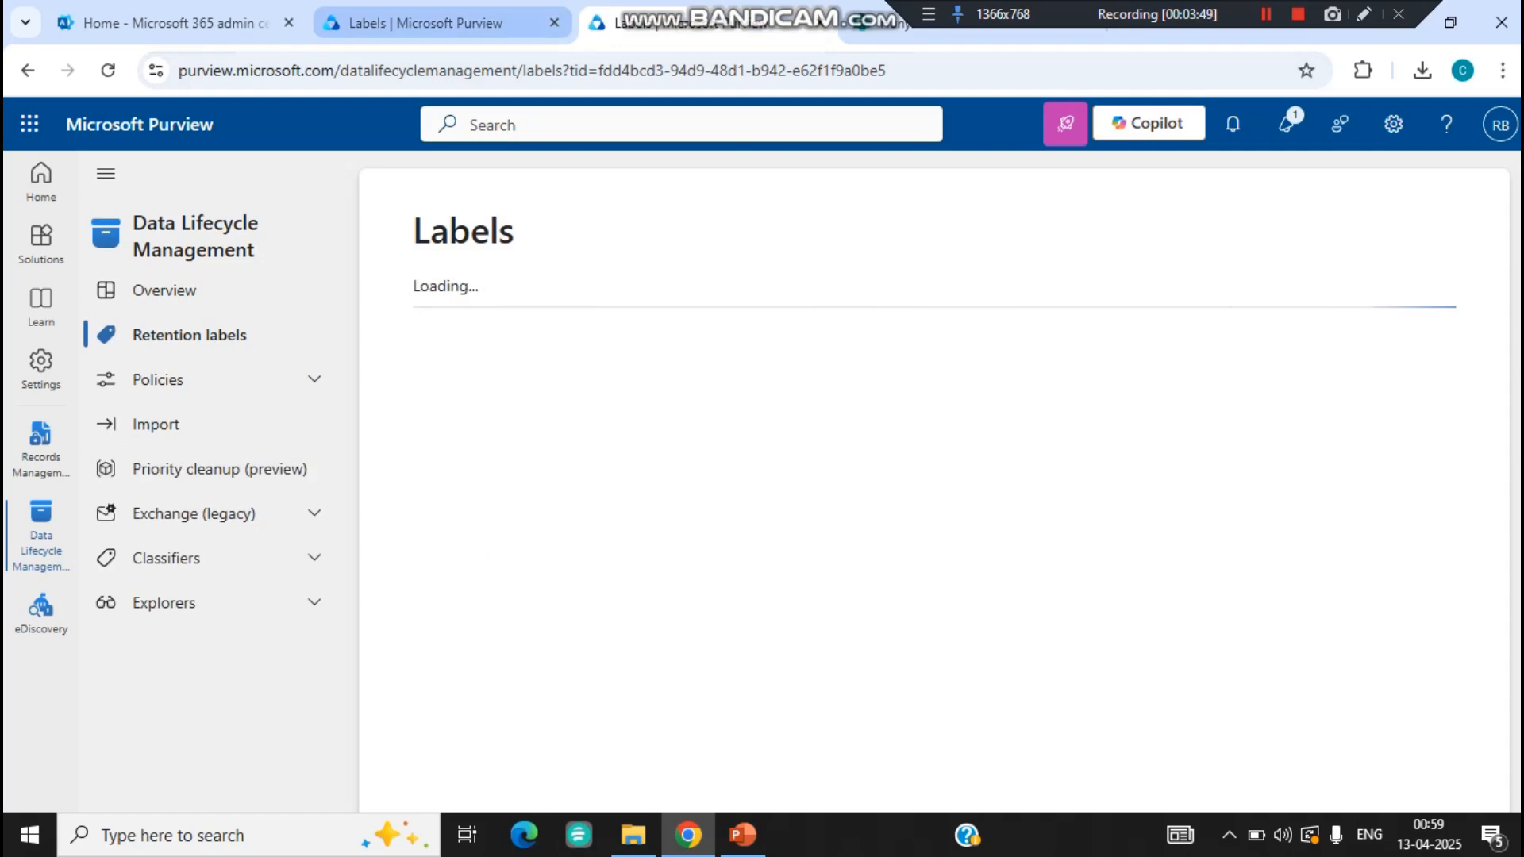
left_click(441, 23)
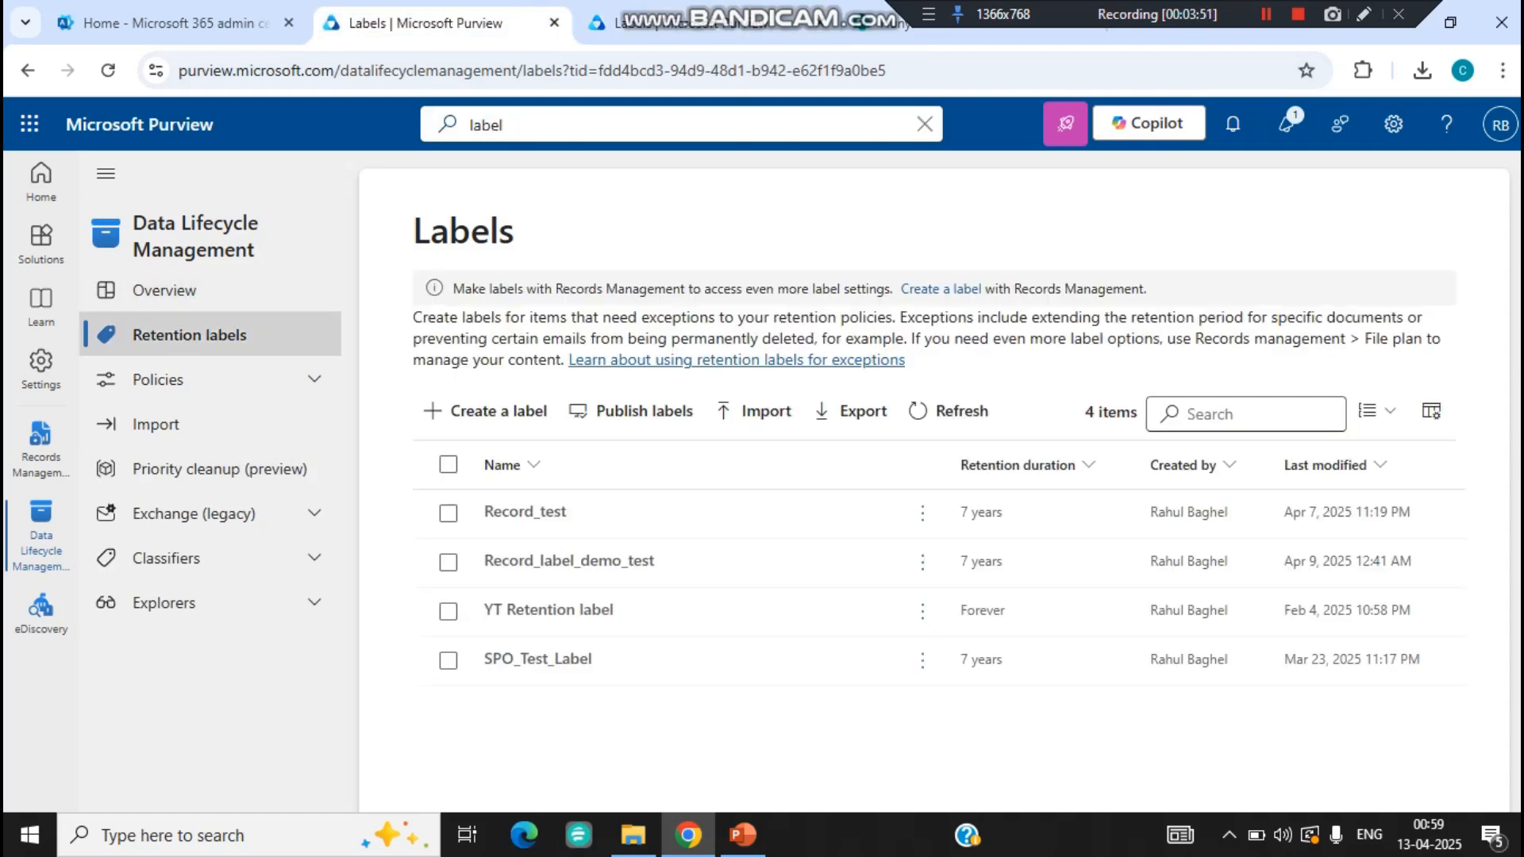
- Clear the search text on the original page and, in the duplicate, search for "record" and open Records Management
double_click(486, 125)
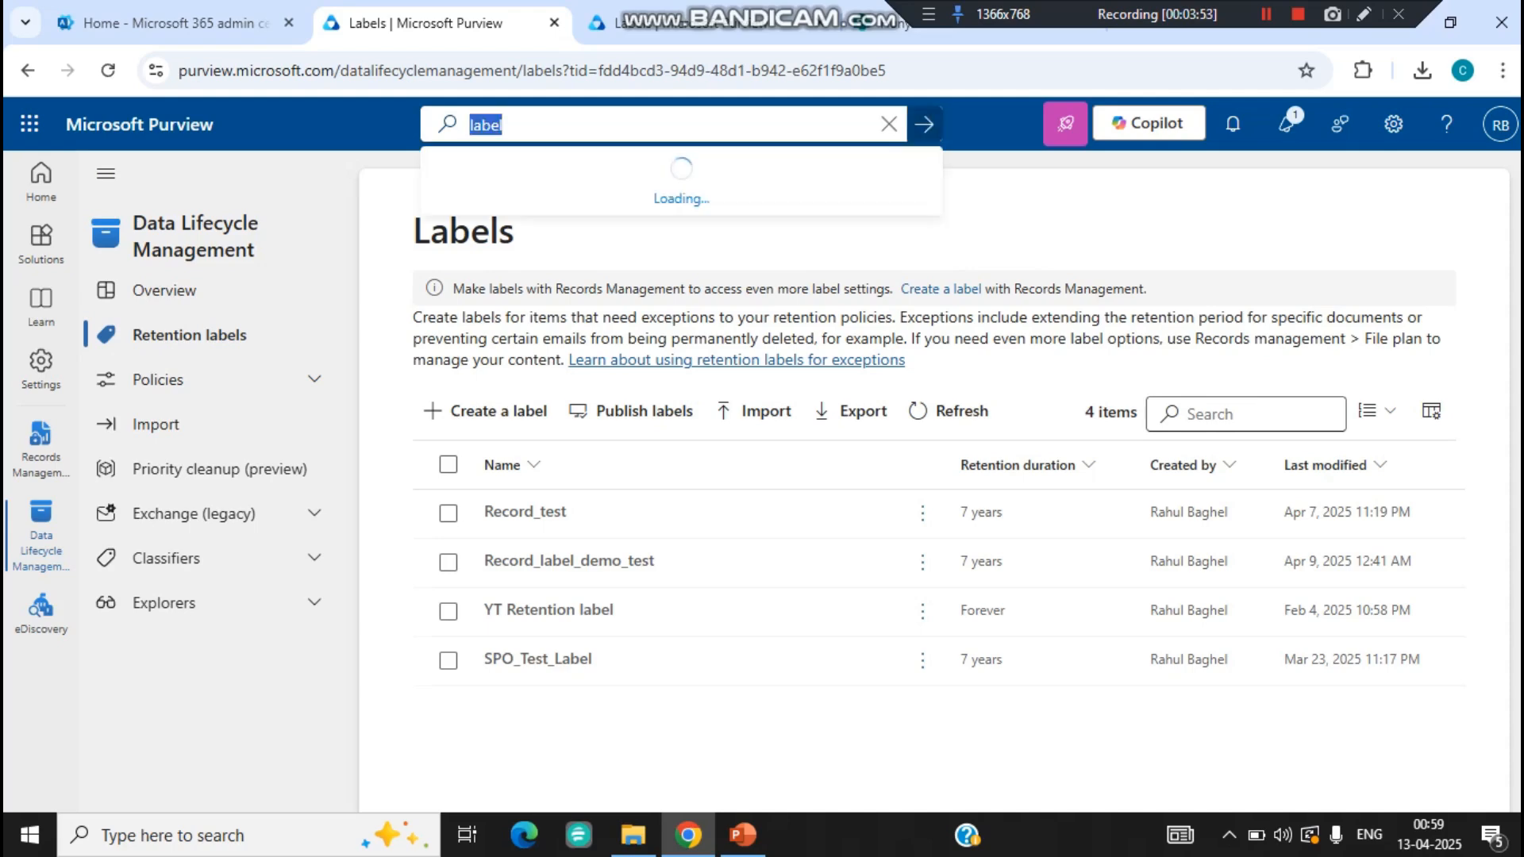
key("BackSpace")
left_click(698, 24)
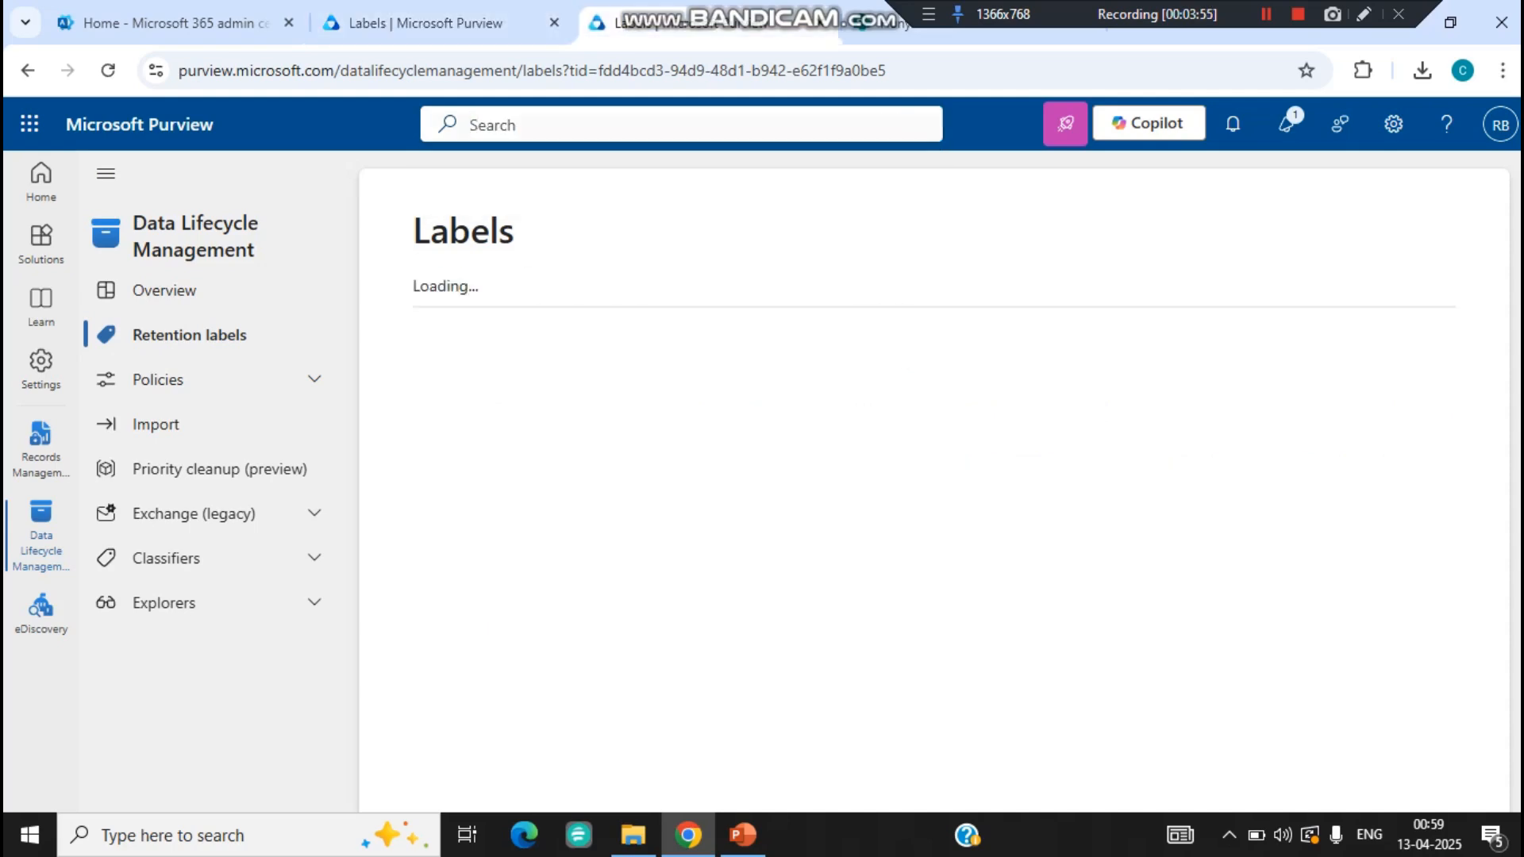
type("record")
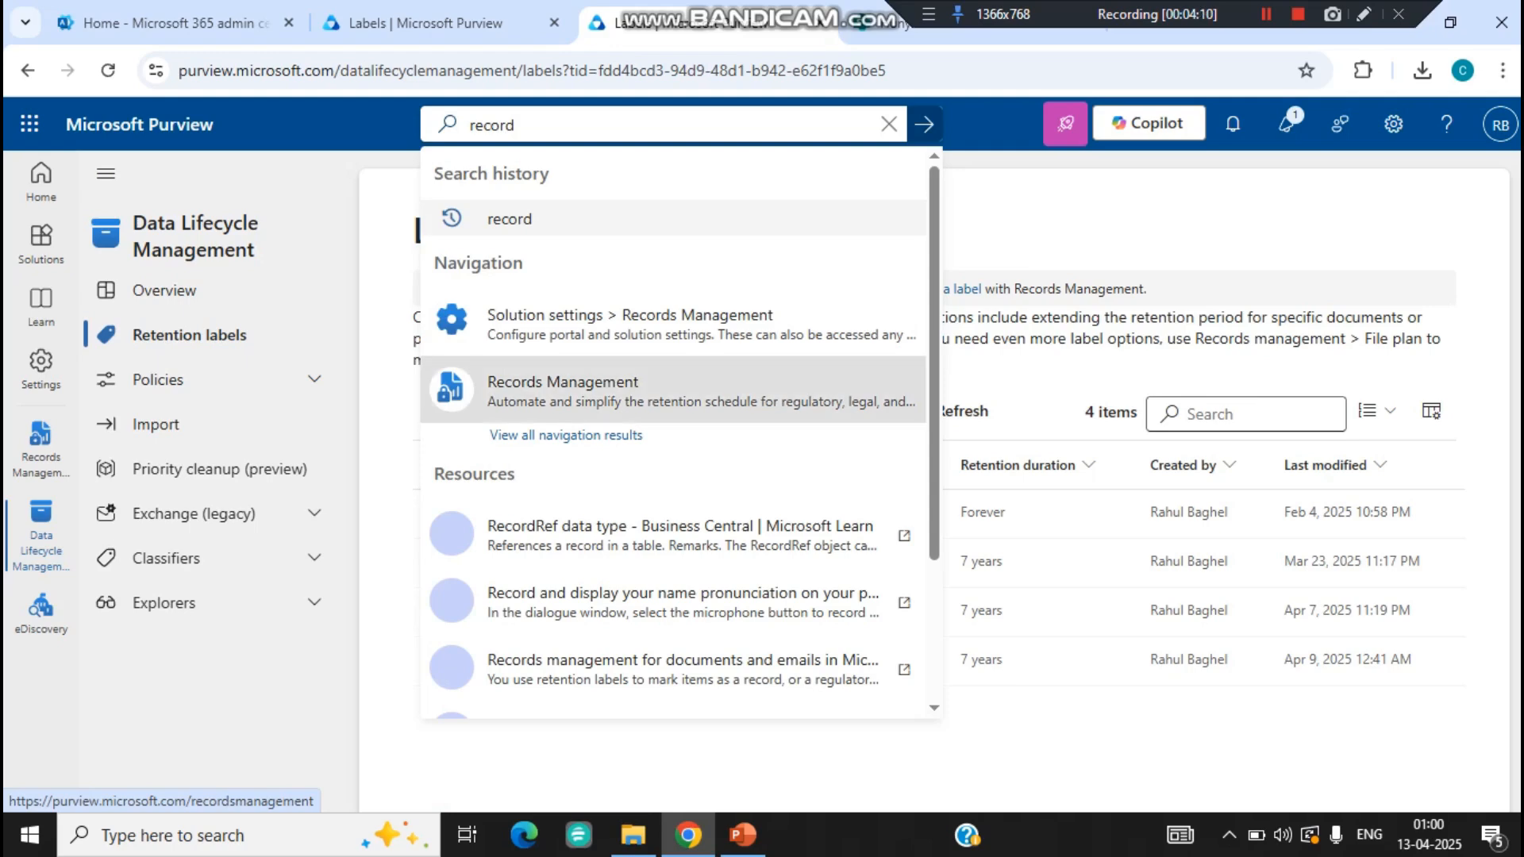
left_click(562, 382)
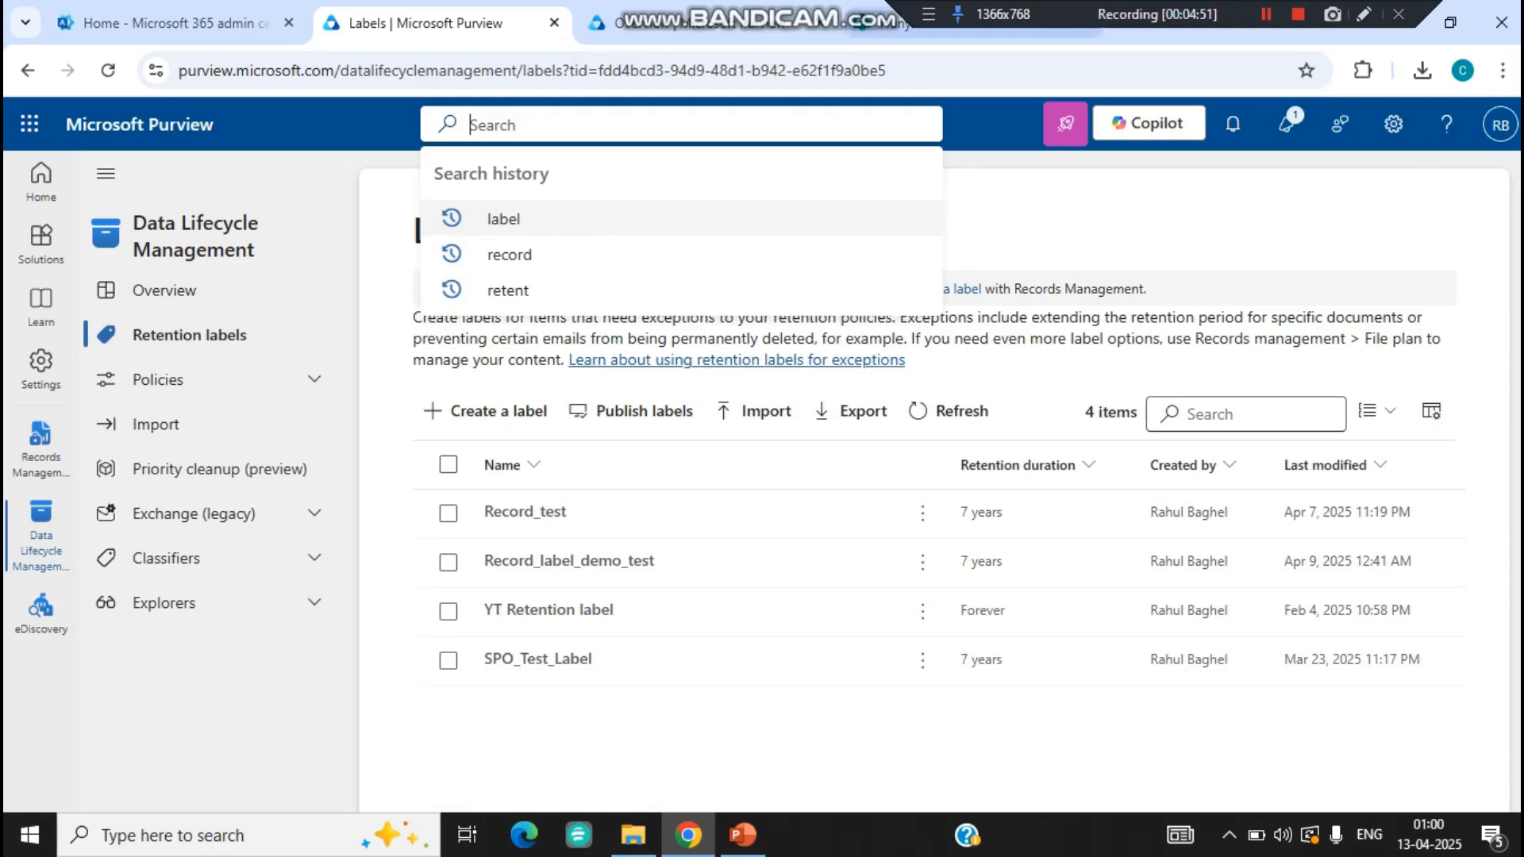
- Start a new retention label in Data Lifecycle Management and another from the Records Management file plan
left_click(888, 27)
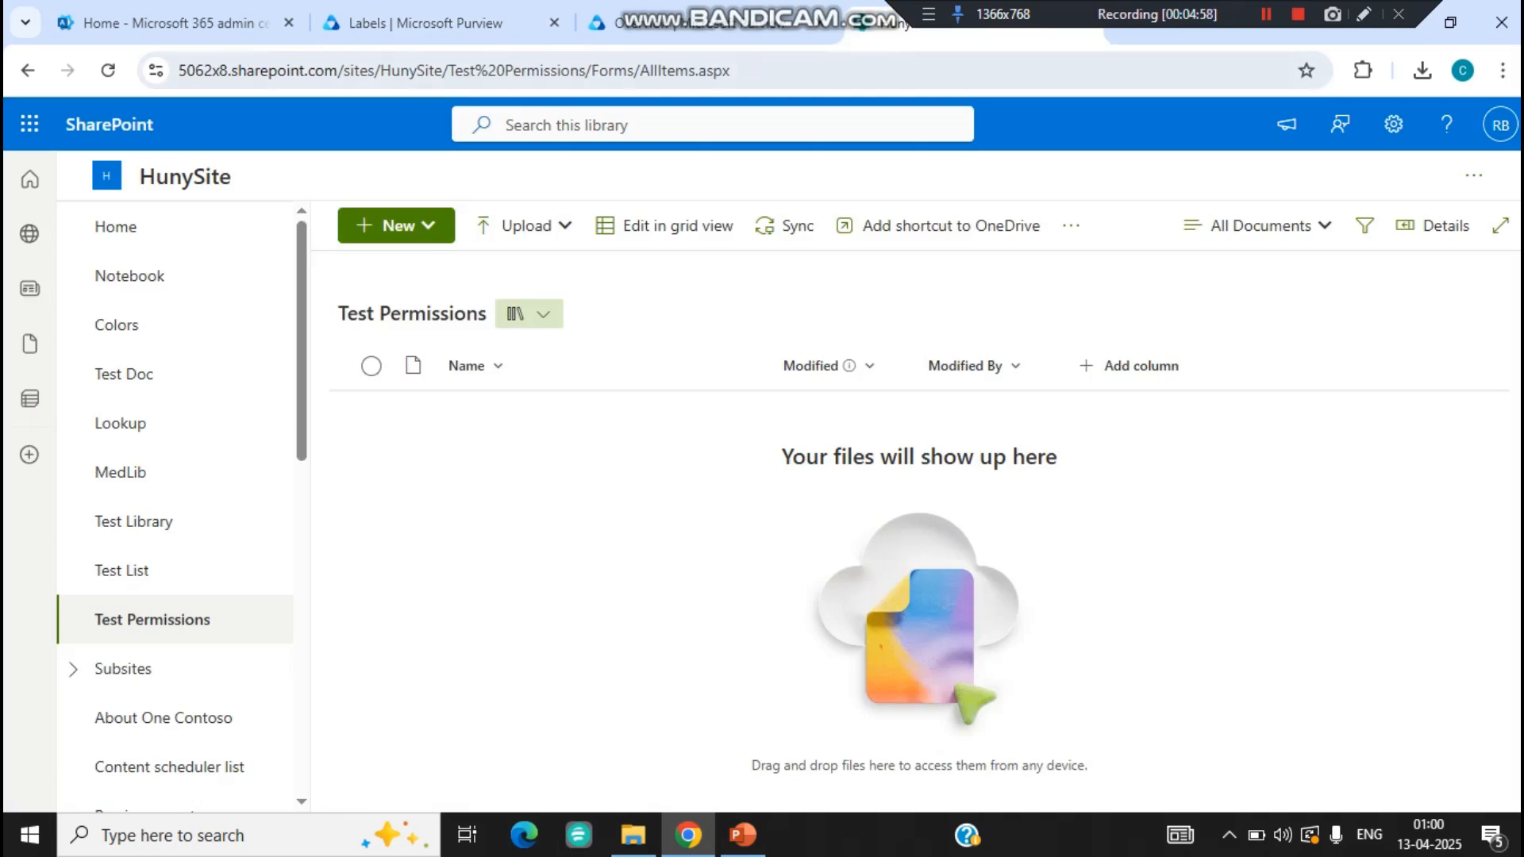
left_click(445, 24)
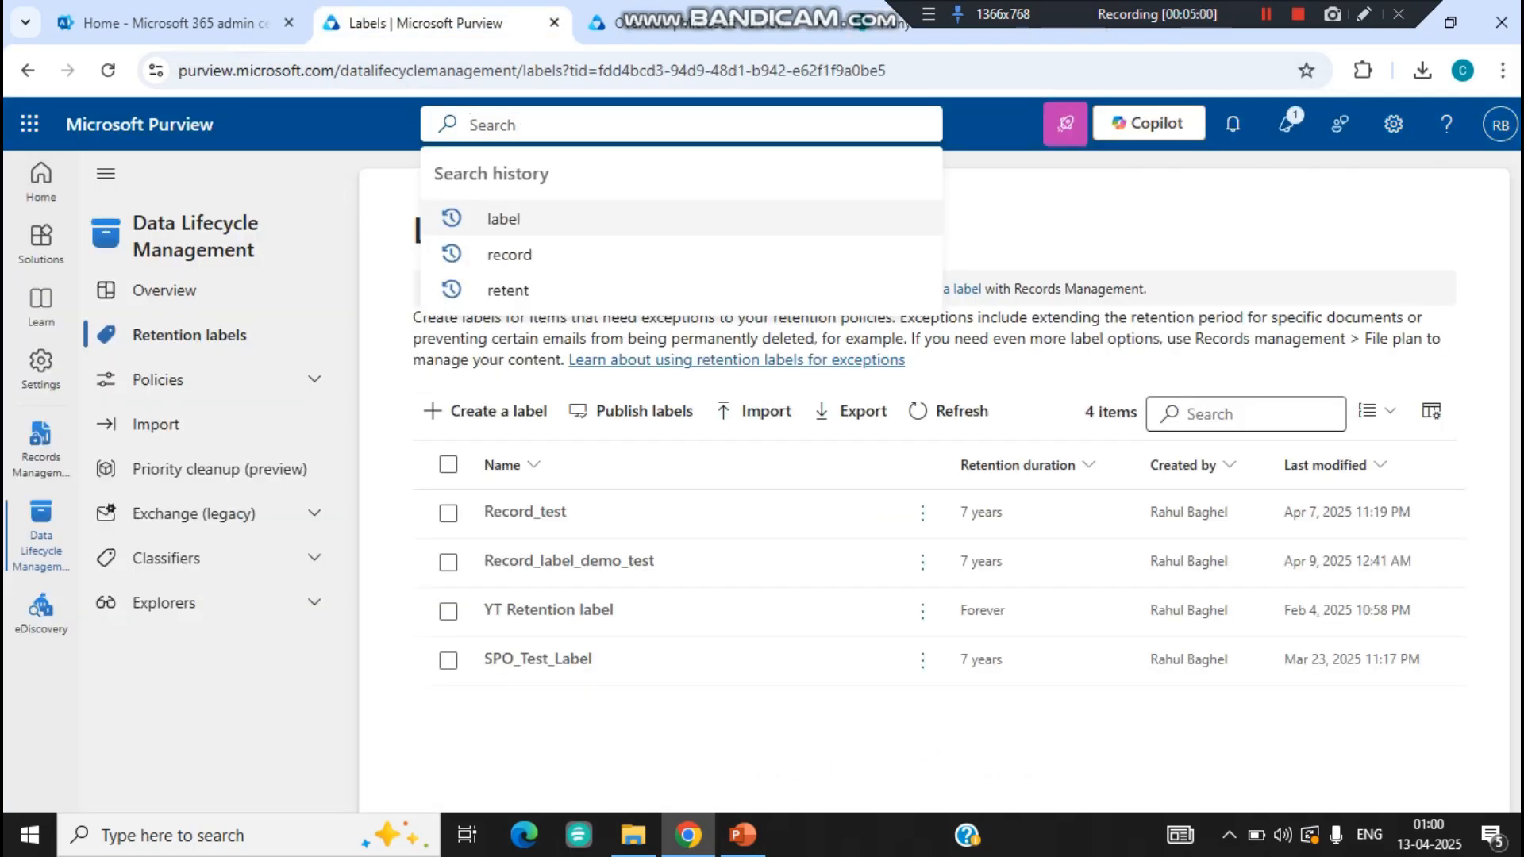
left_click(485, 411)
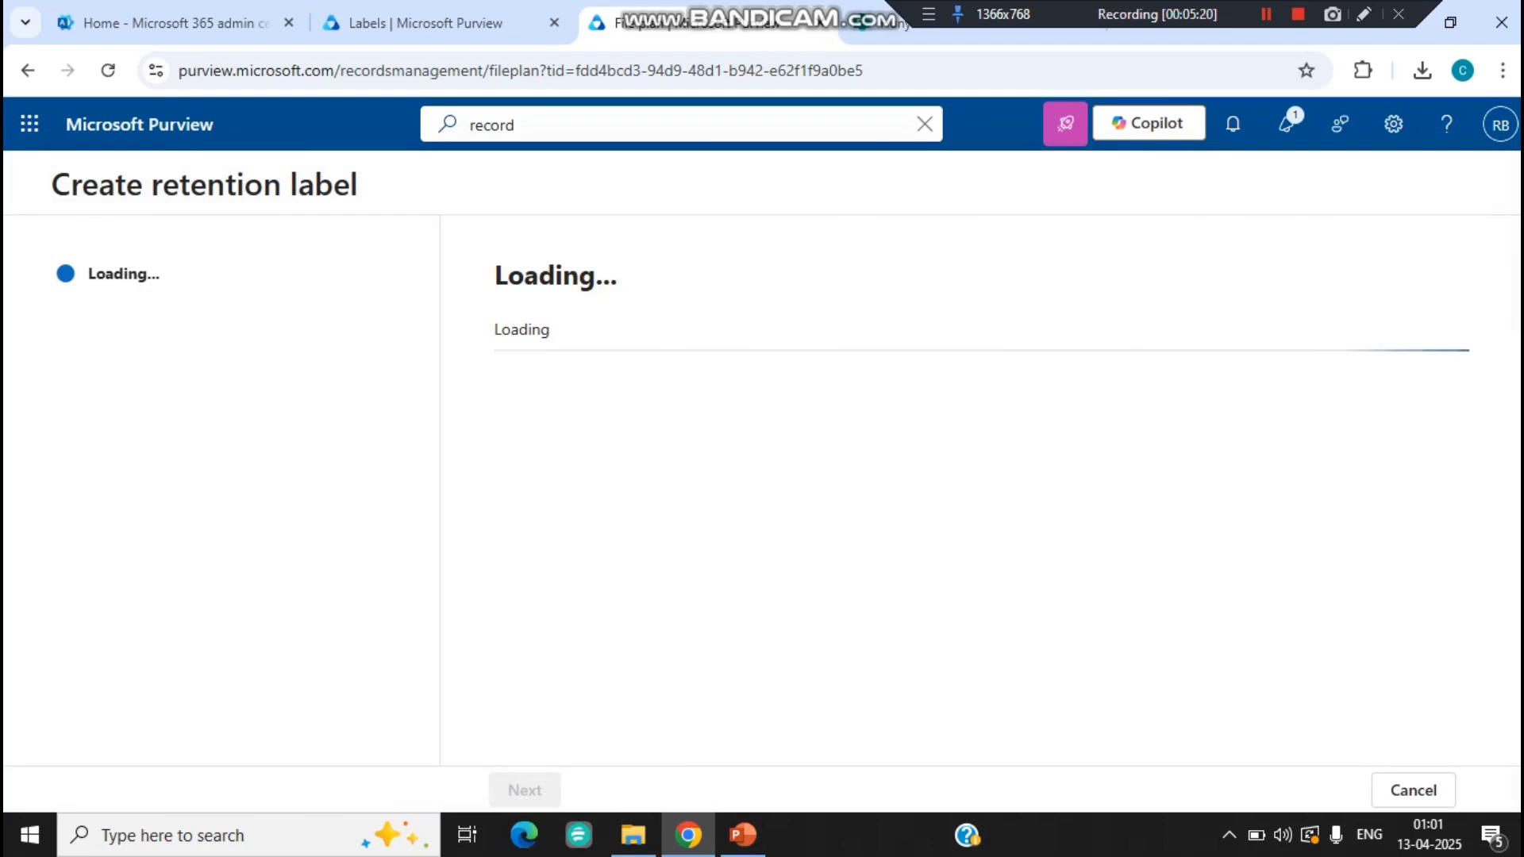
left_click(435, 23)
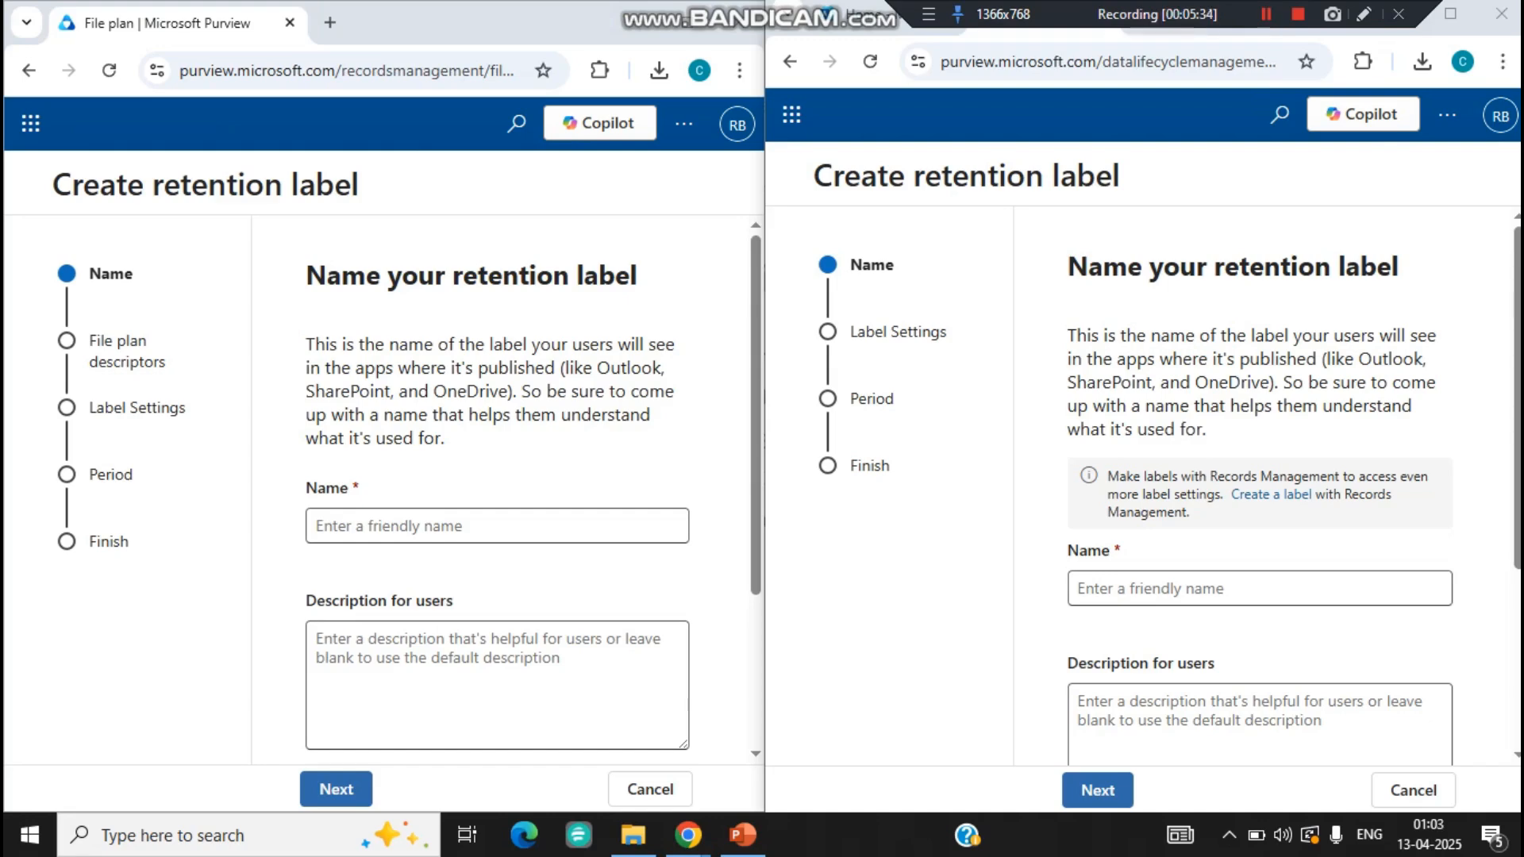
left_click(508, 185)
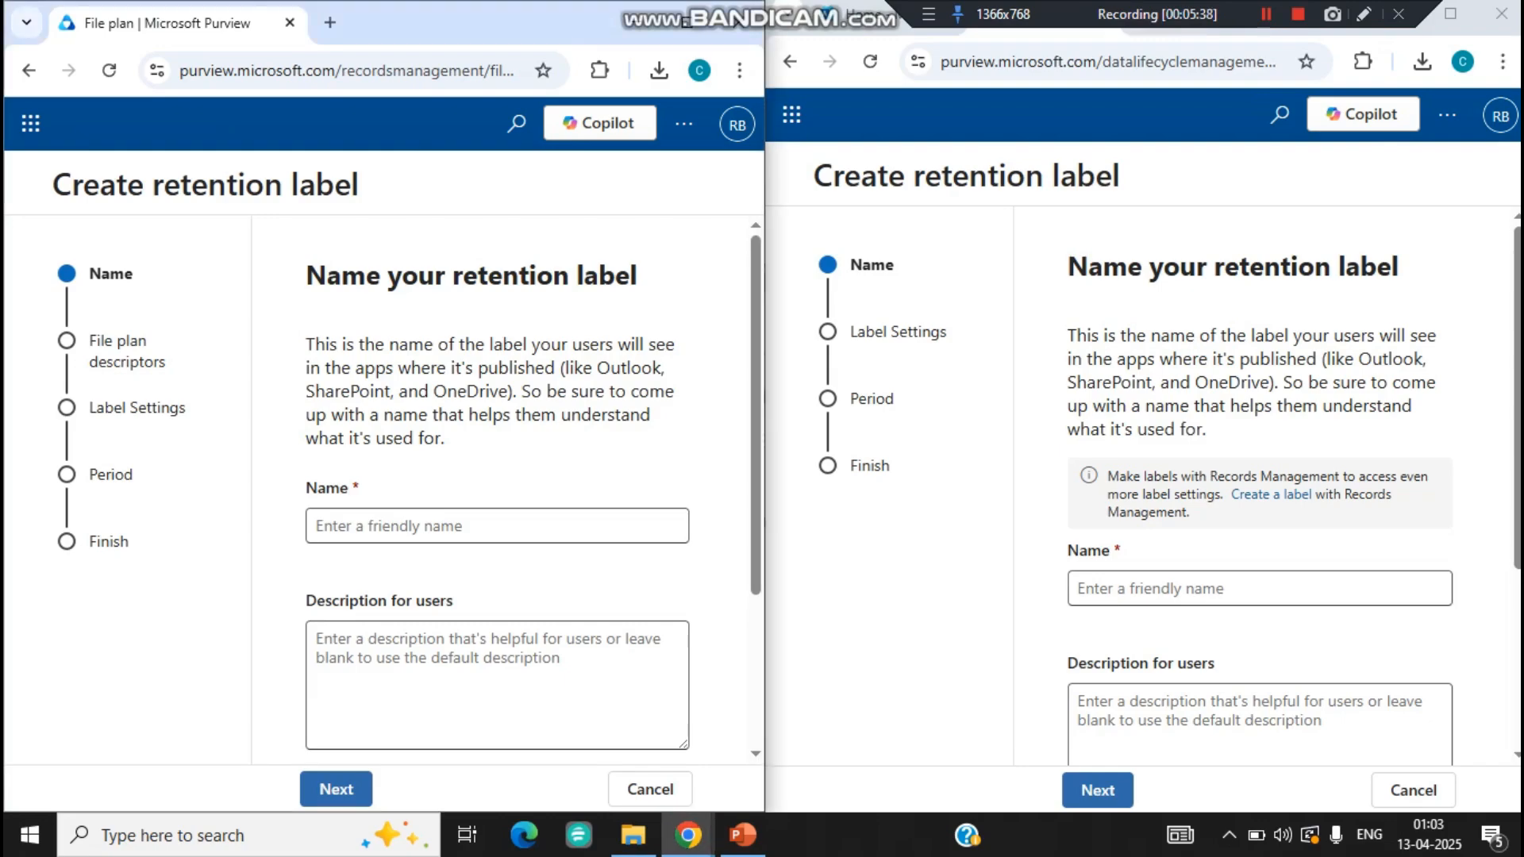
left_click_drag(308, 276, 446, 439)
left_click(476, 445)
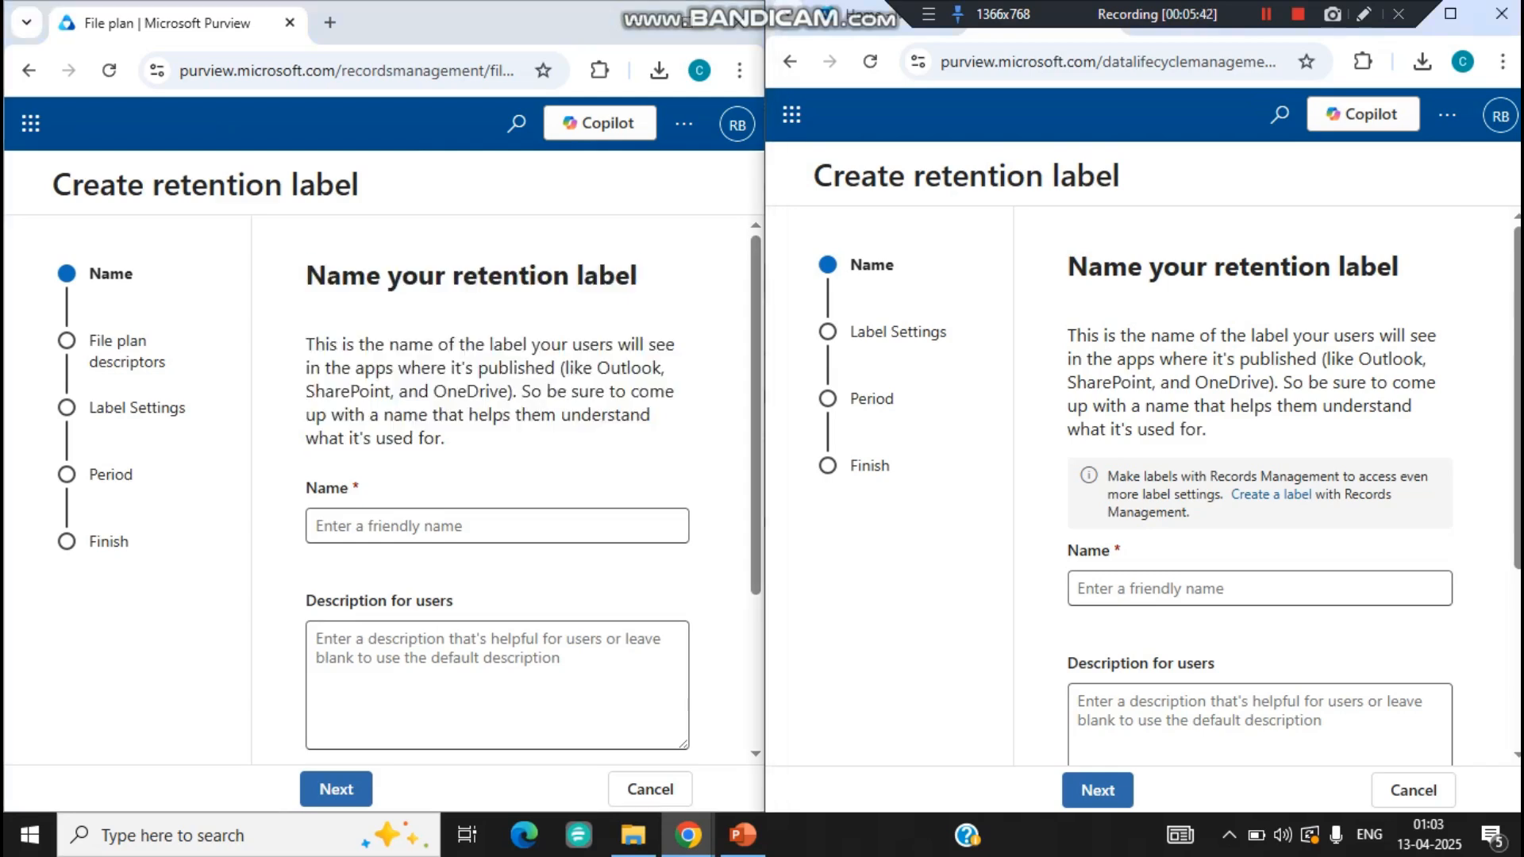
left_click_drag(1208, 429, 1071, 337)
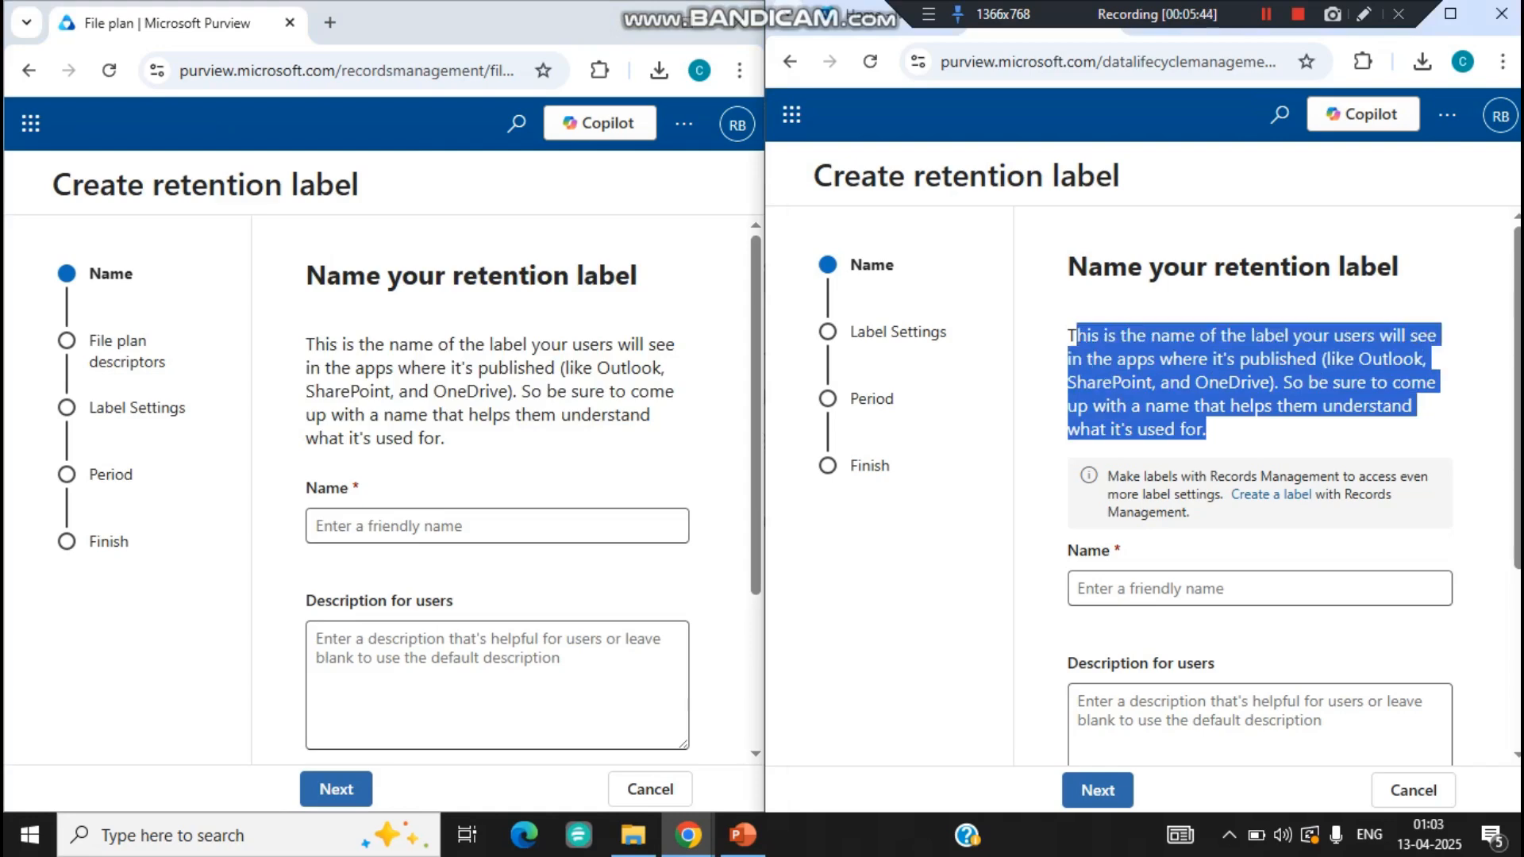
- Name the file plan label "Record" and the Data Lifecycle Management label "label", and continue past the Name stage in both wizards
left_click(492, 525)
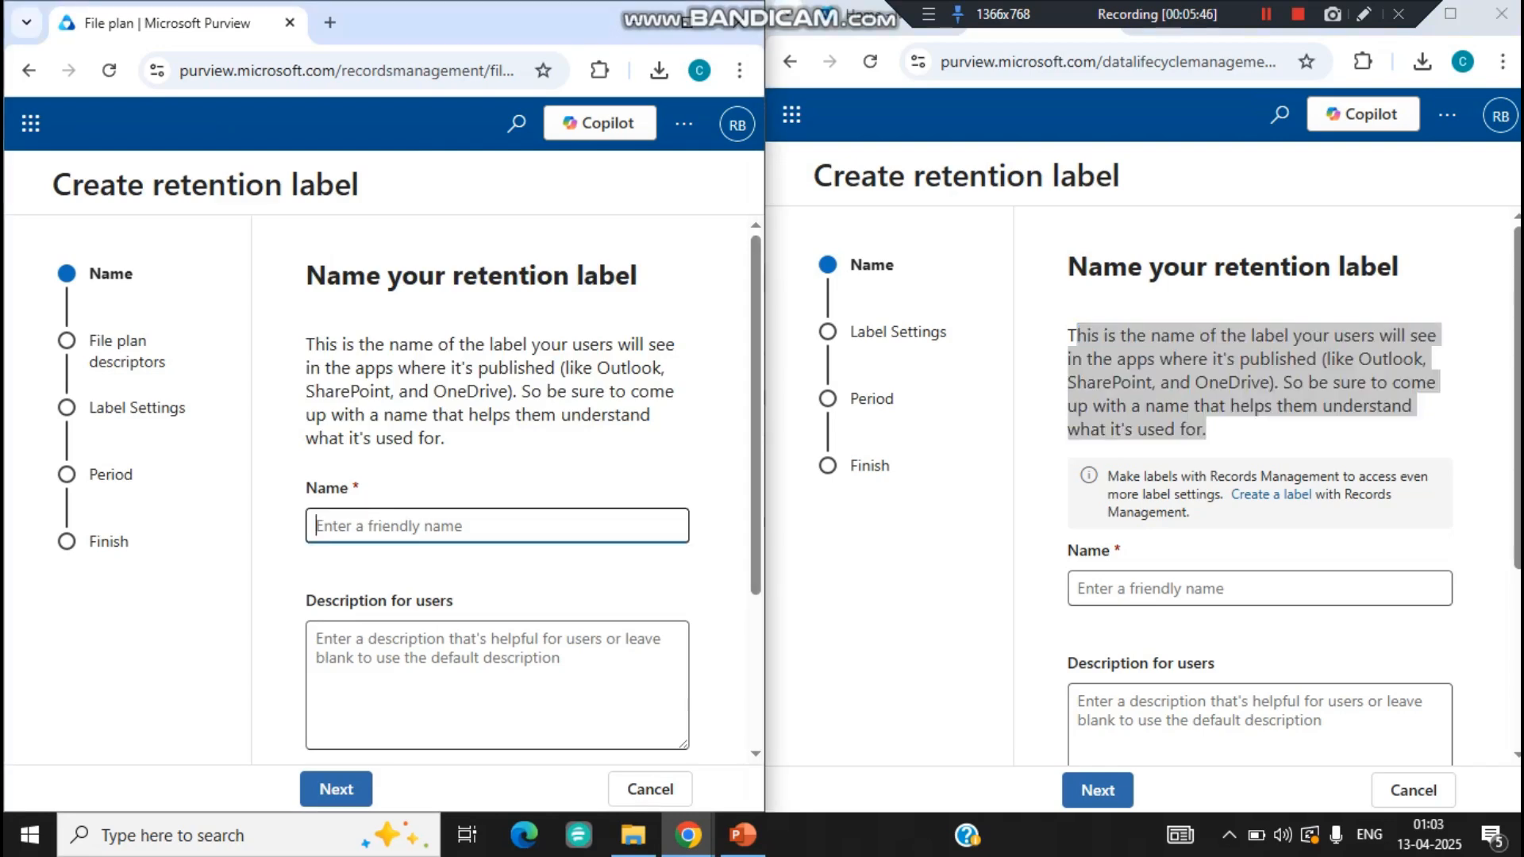
type("Record")
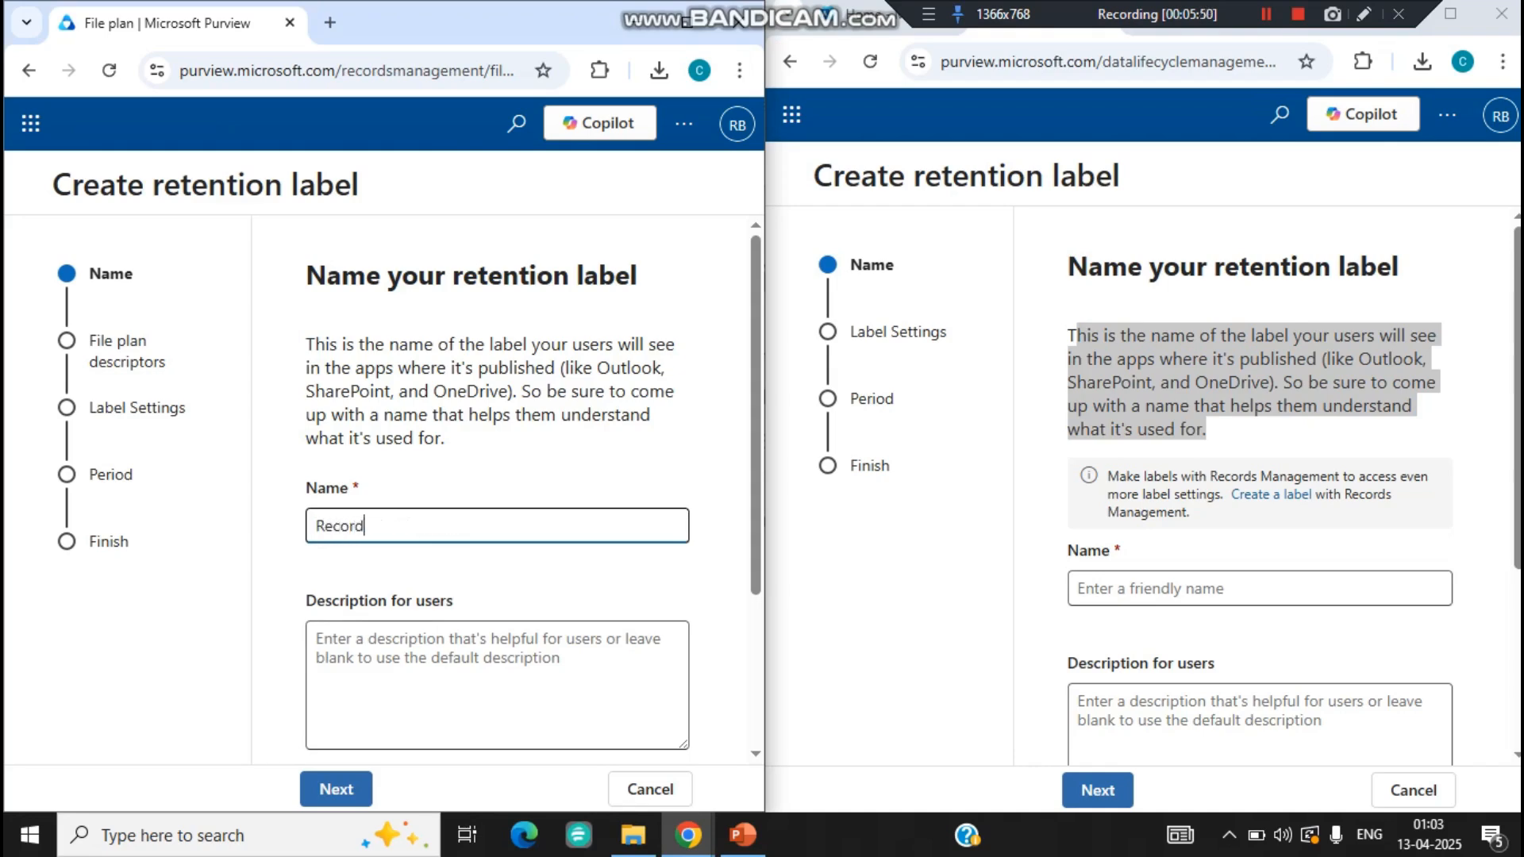
left_click(1259, 588)
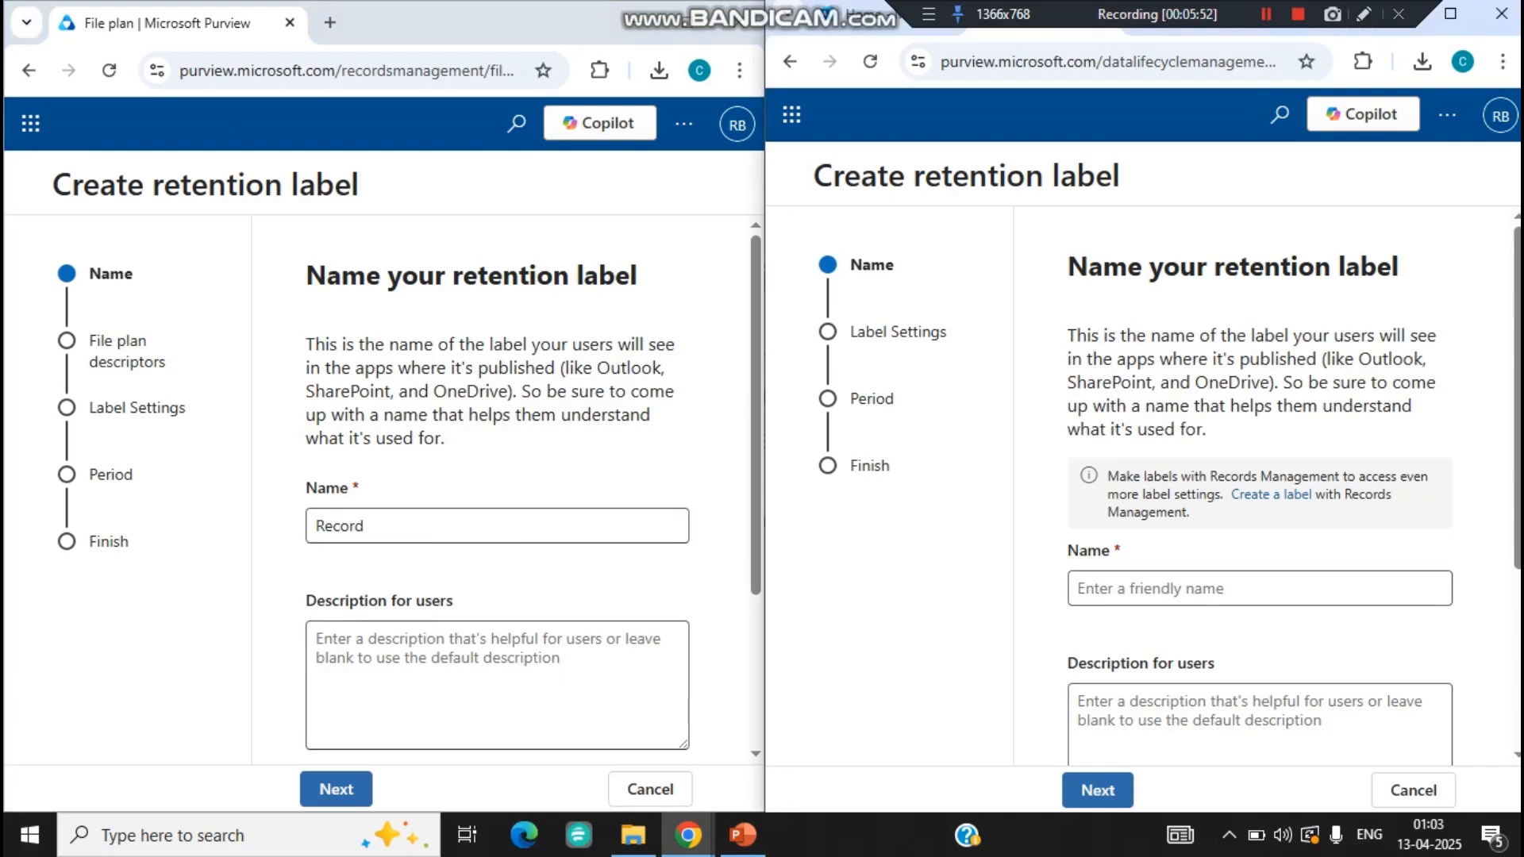
type("label")
left_click(1098, 789)
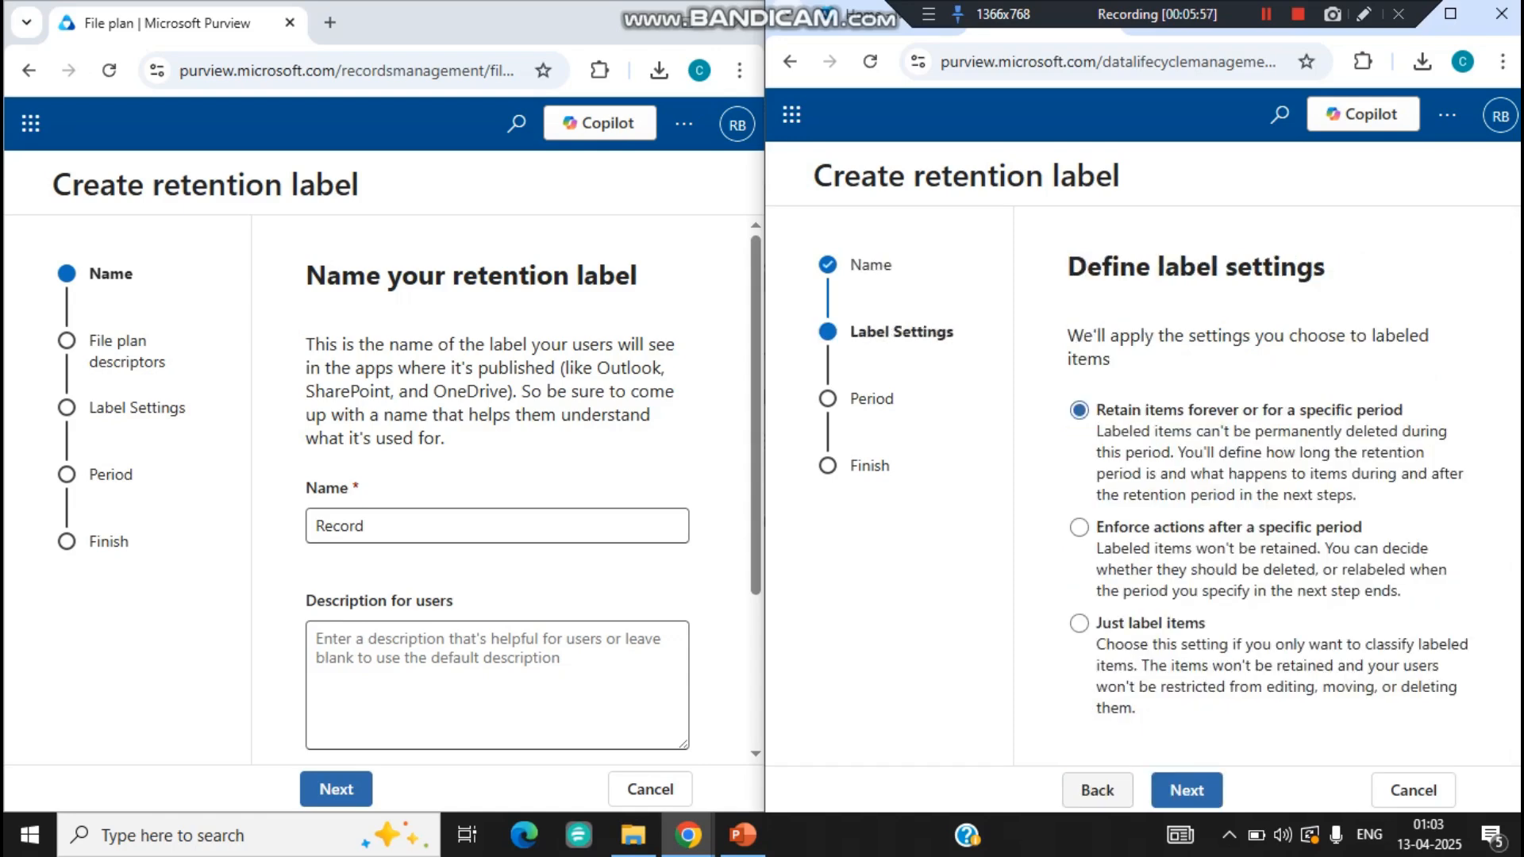
left_click(335, 789)
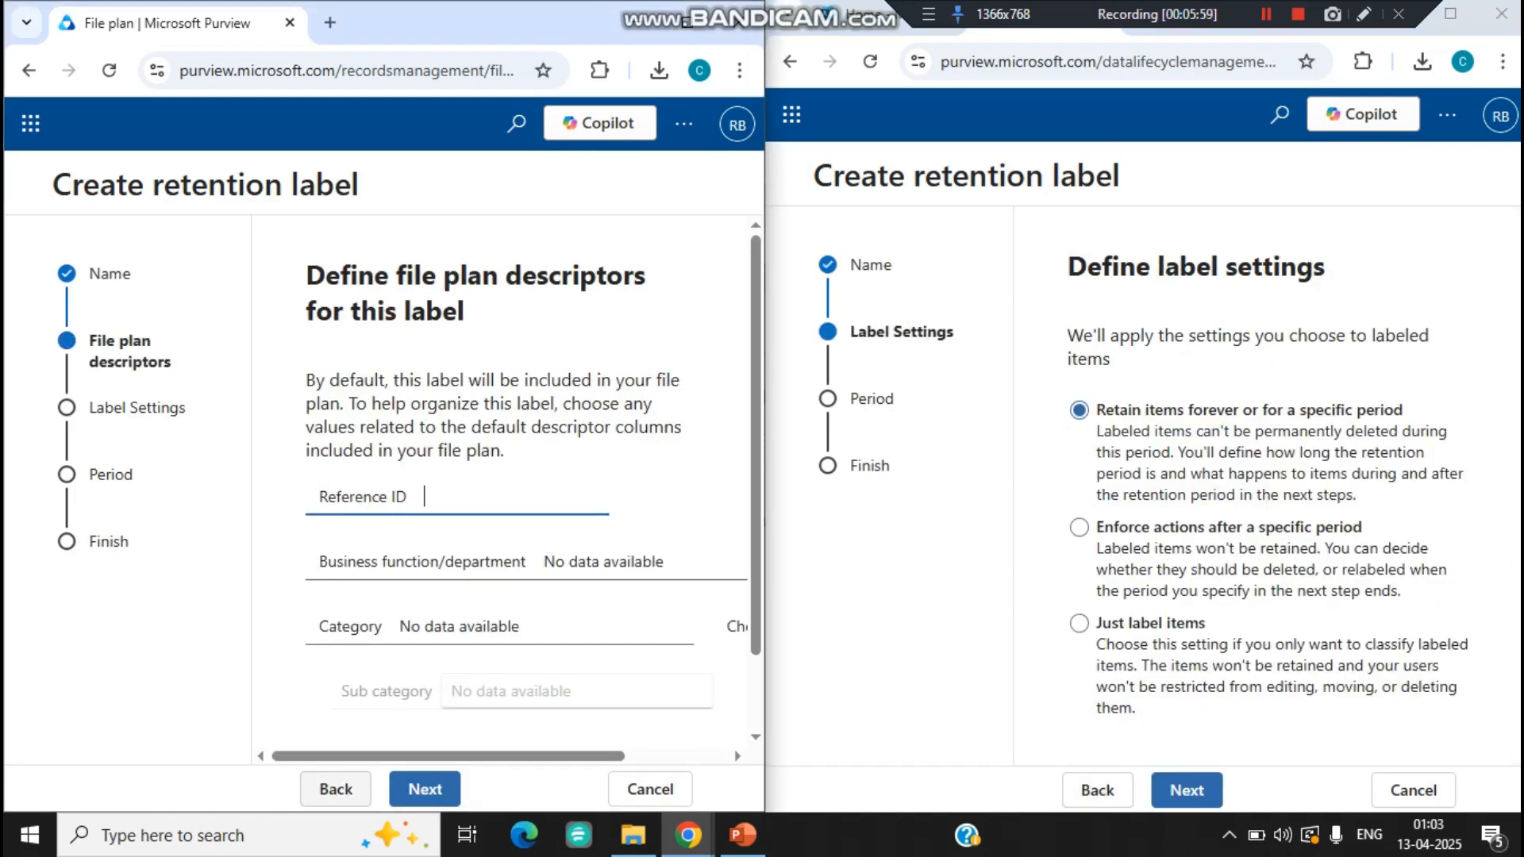
- Leave the file plan descriptors empty and accept "Retain items forever or for a specific period" in both label wizards
left_click(425, 789)
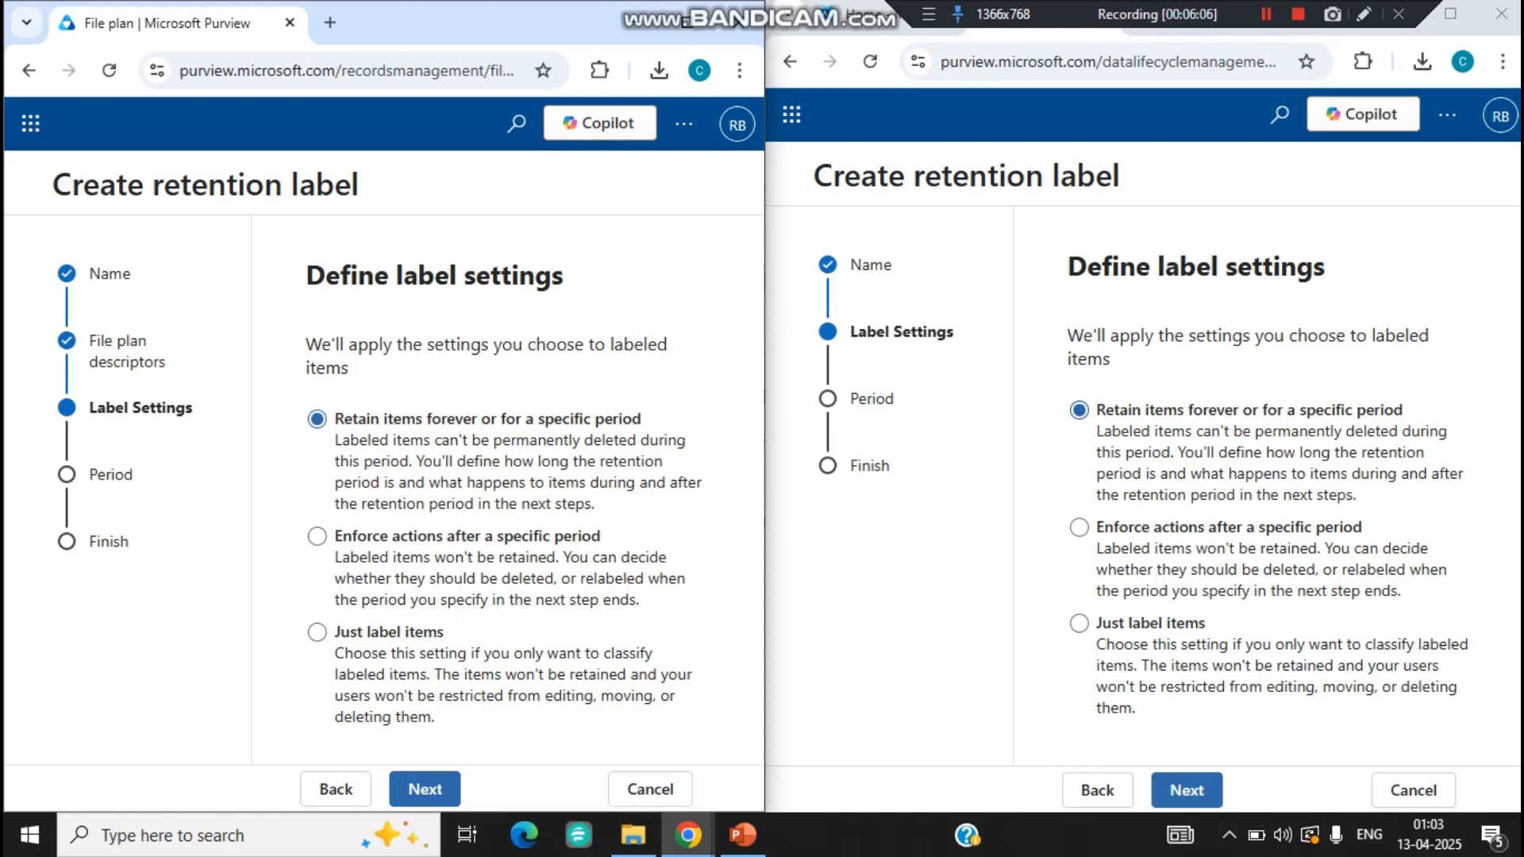
left_click(425, 789)
left_click(1186, 789)
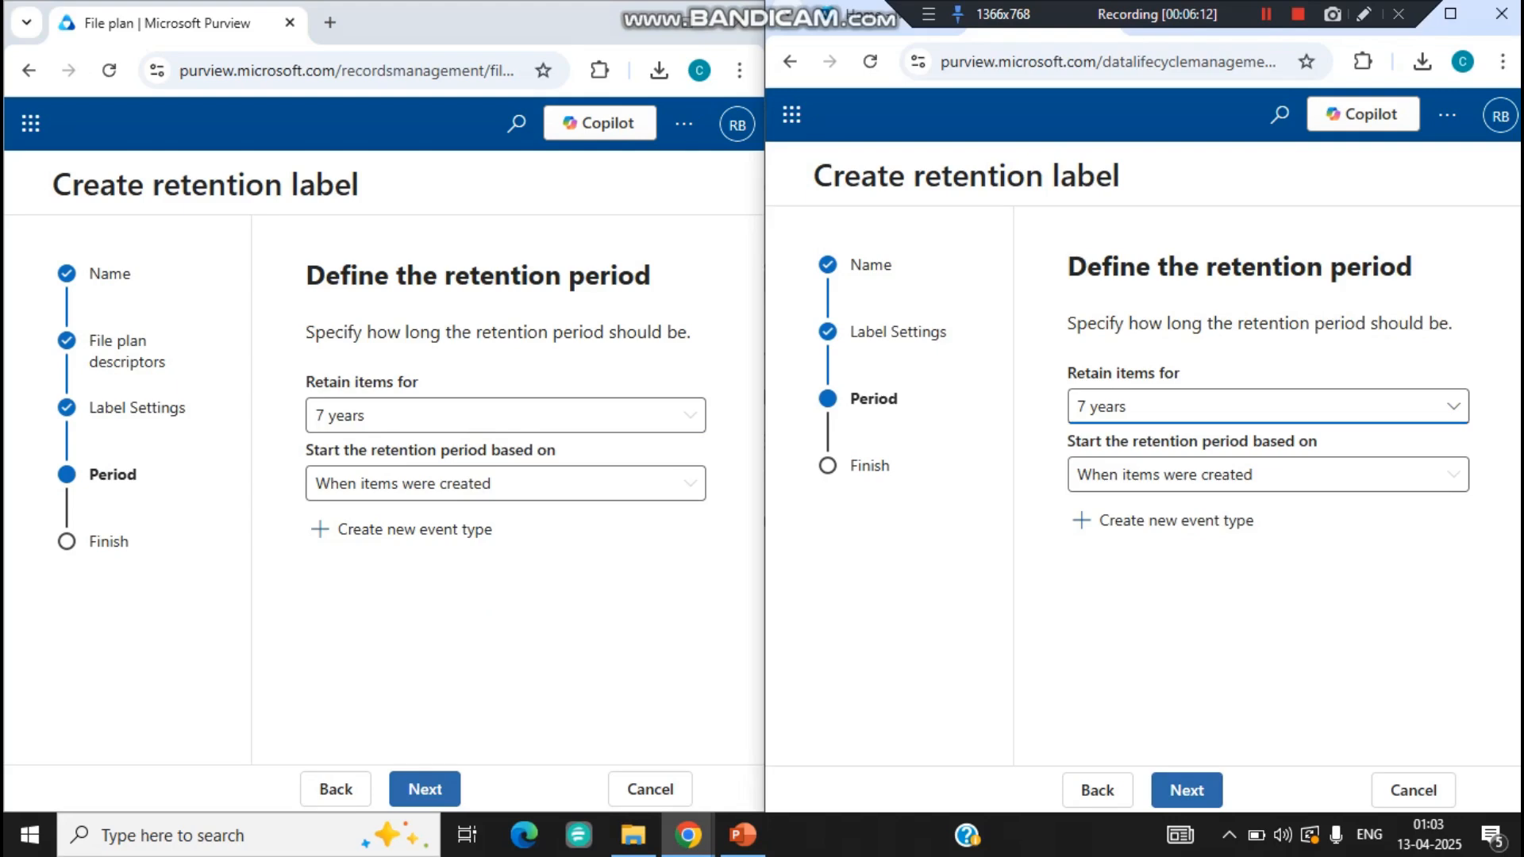
- Accept the 7-year retention period based on item creation in both wizards and review the Data Lifecycle Management after-period options
left_click(425, 789)
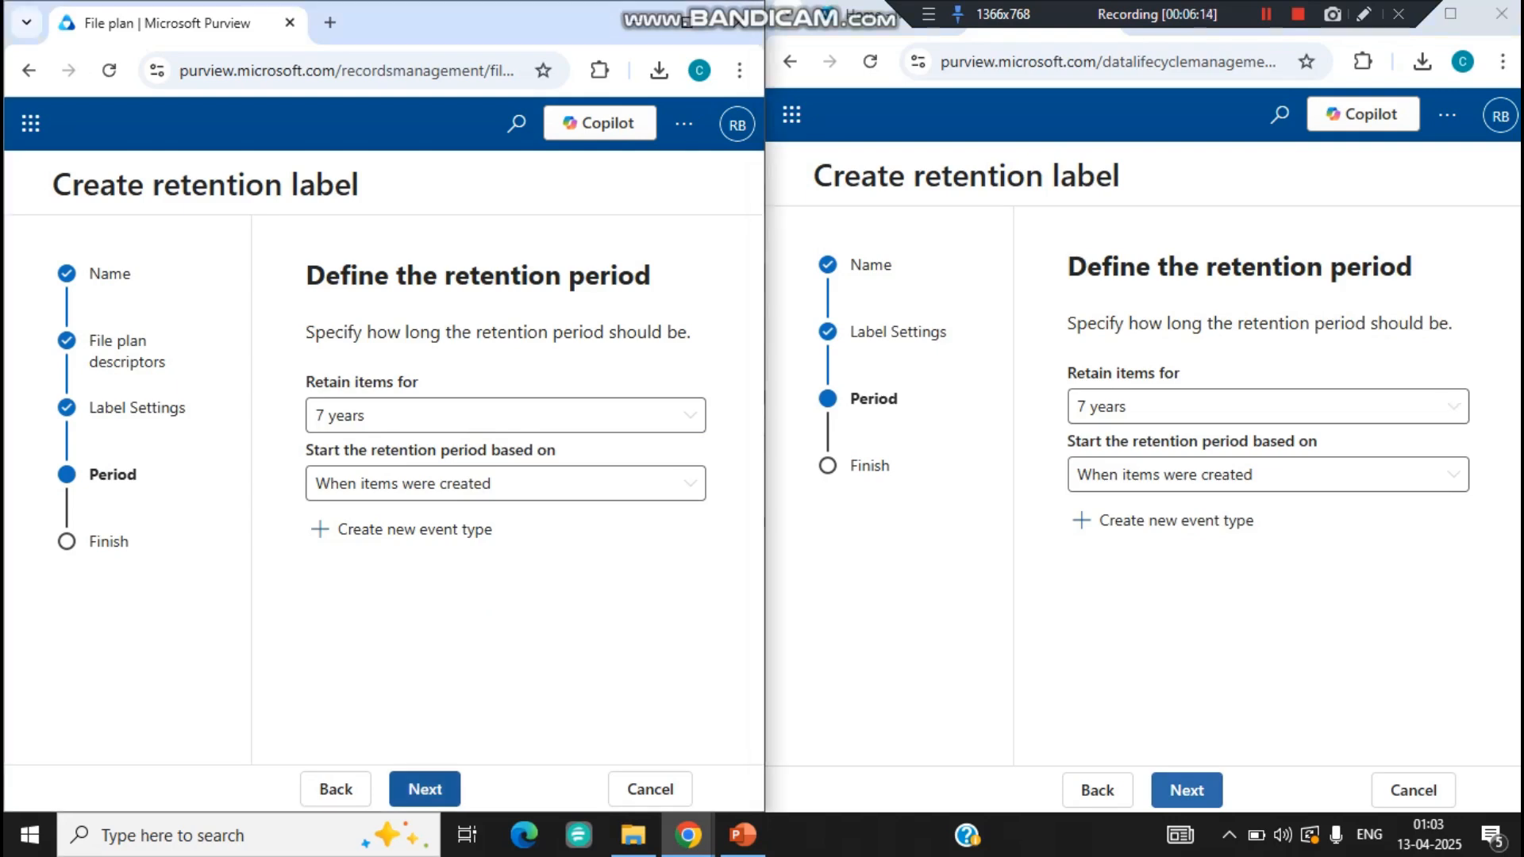
left_click(1187, 789)
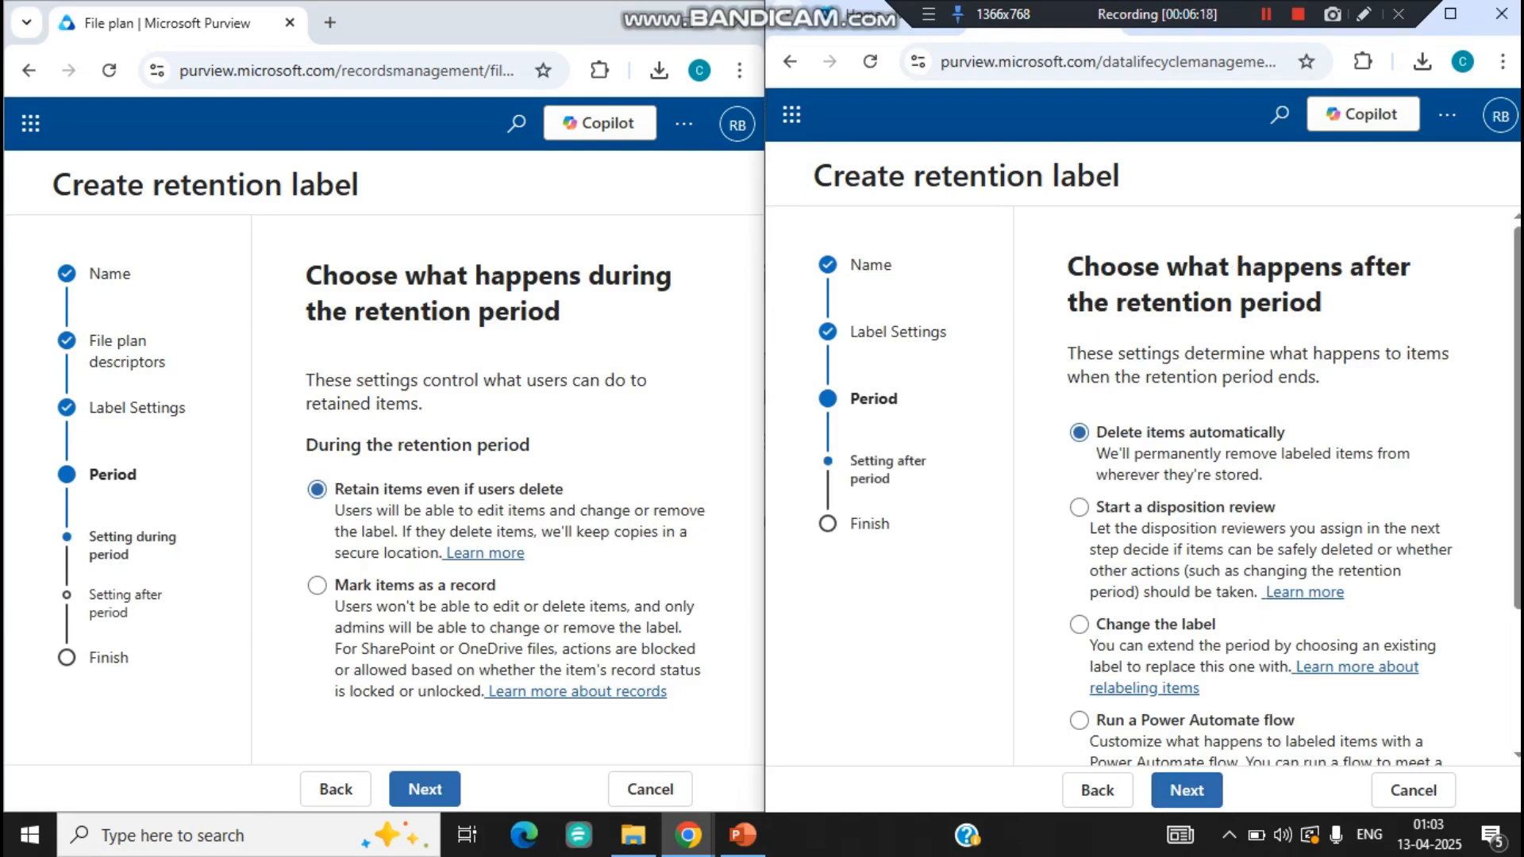
mouse_move(1517, 417)
left_mouse_down()
mouse_move(1517, 557)
mouse_move(1518, 444)
left_mouse_up()
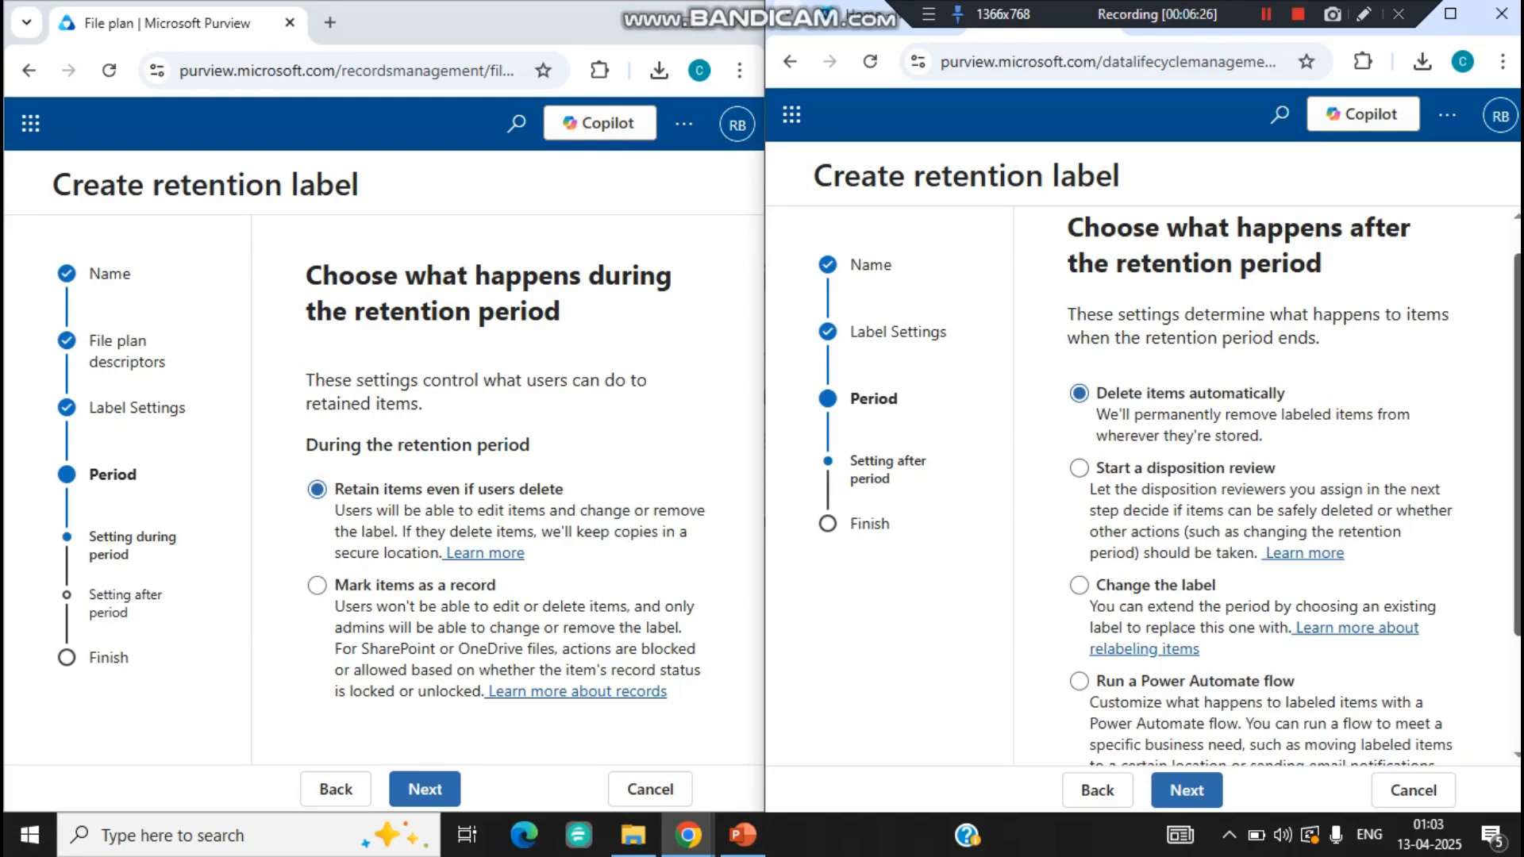
scroll(1270, 476, "down", 2)
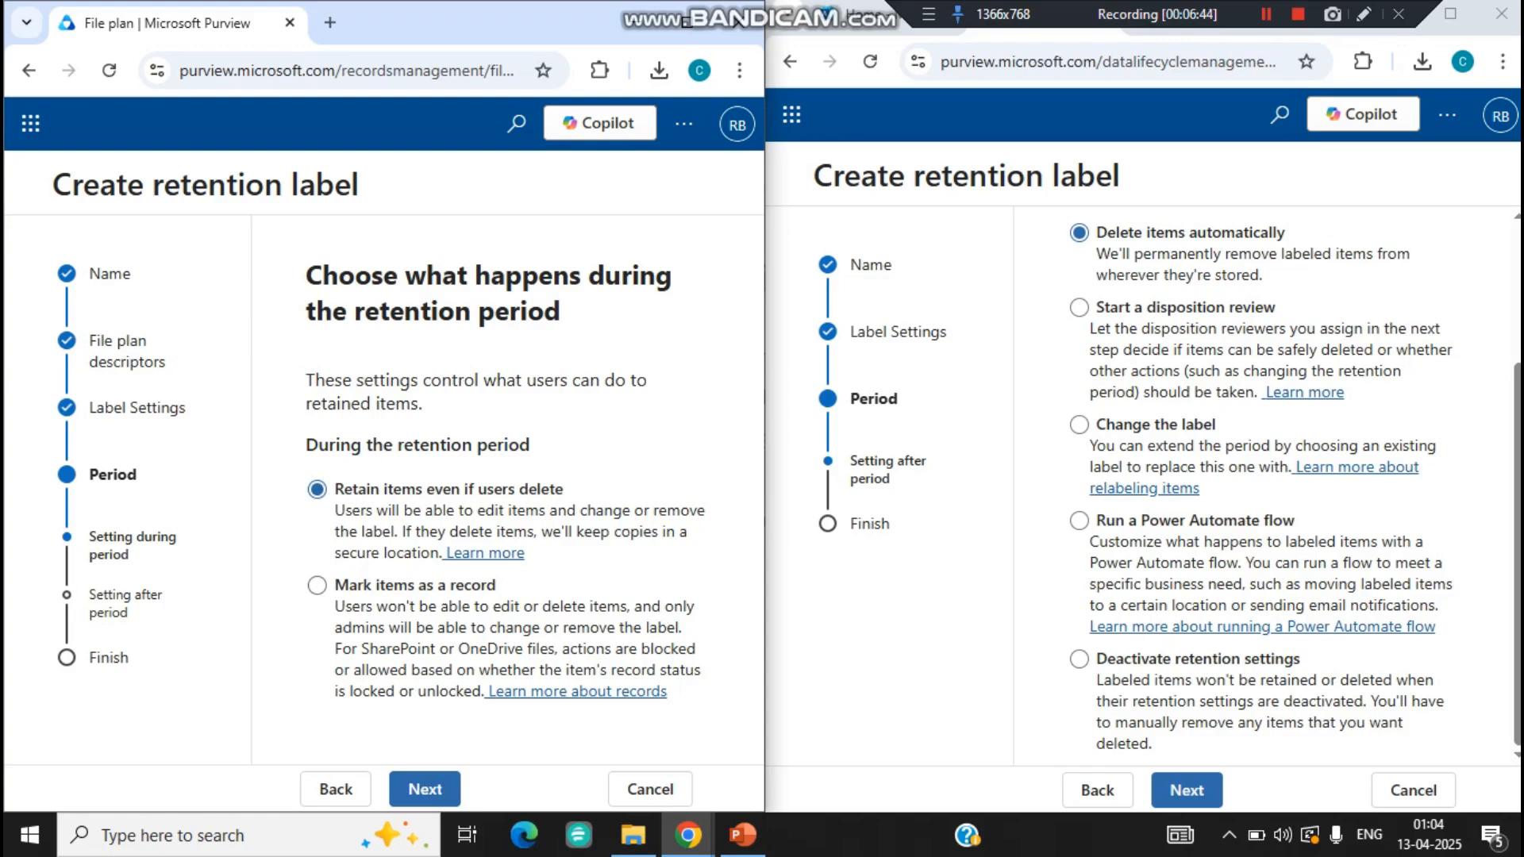
- Try "Mark items as a record" with its unlock-by-default option in the file plan label, and return to "Retain items even if users delete"
left_click(316, 585)
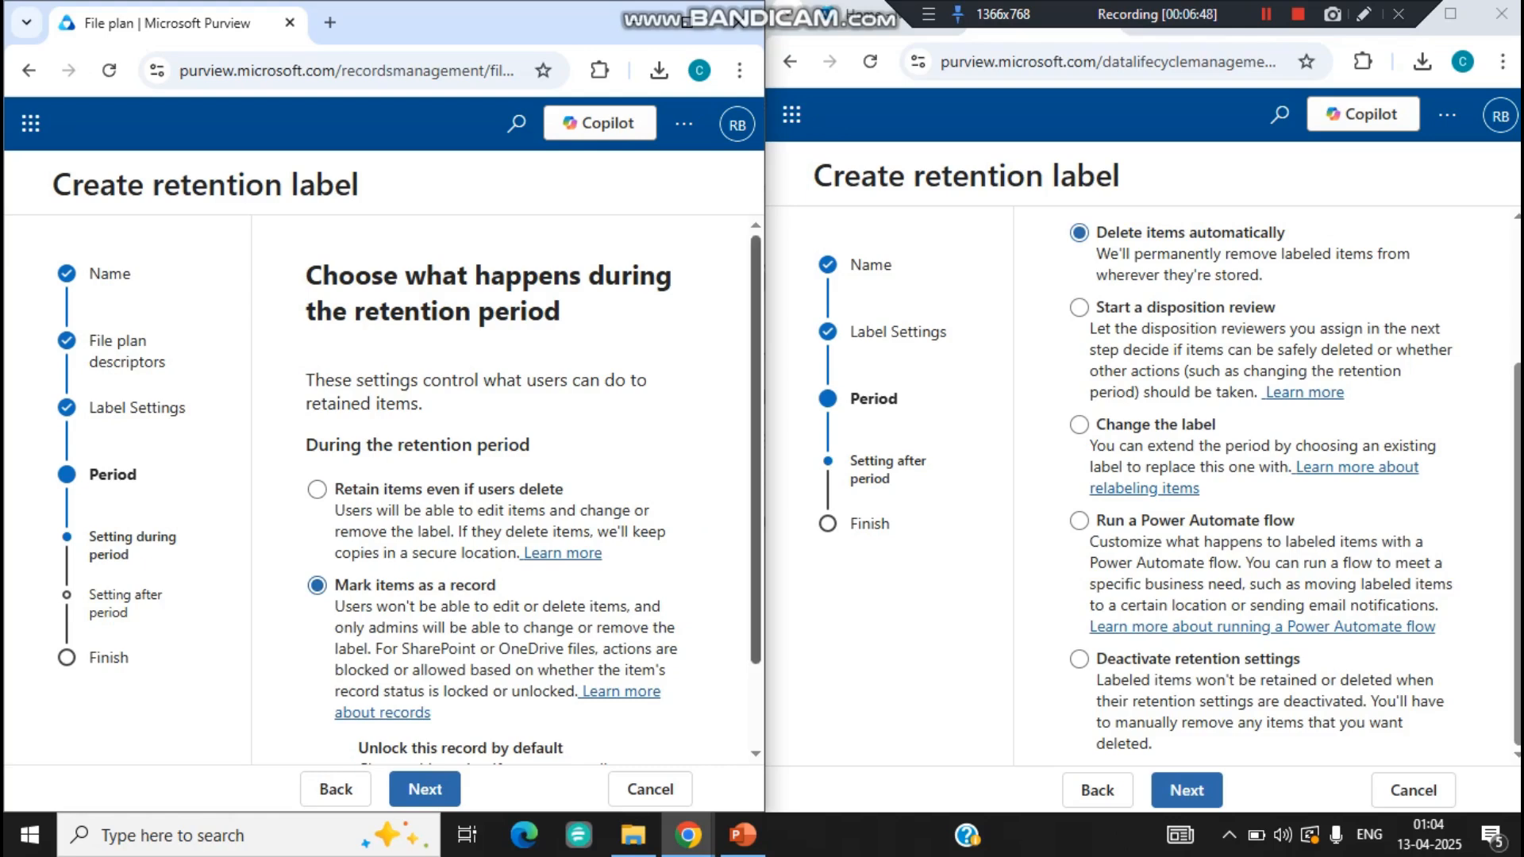
scroll(508, 492, "down", 2)
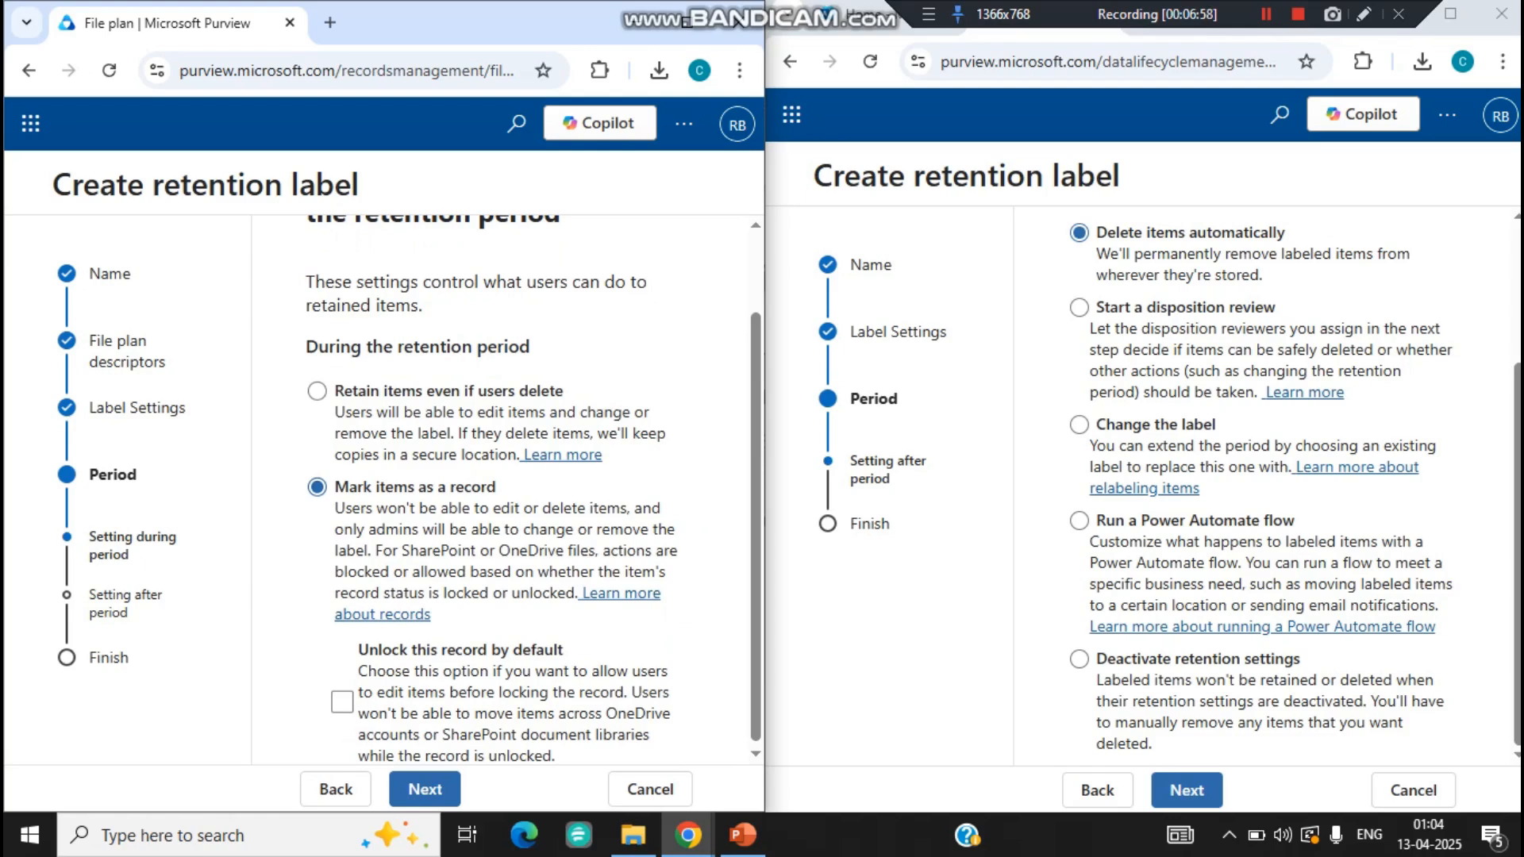
scroll(508, 492, "down", 1)
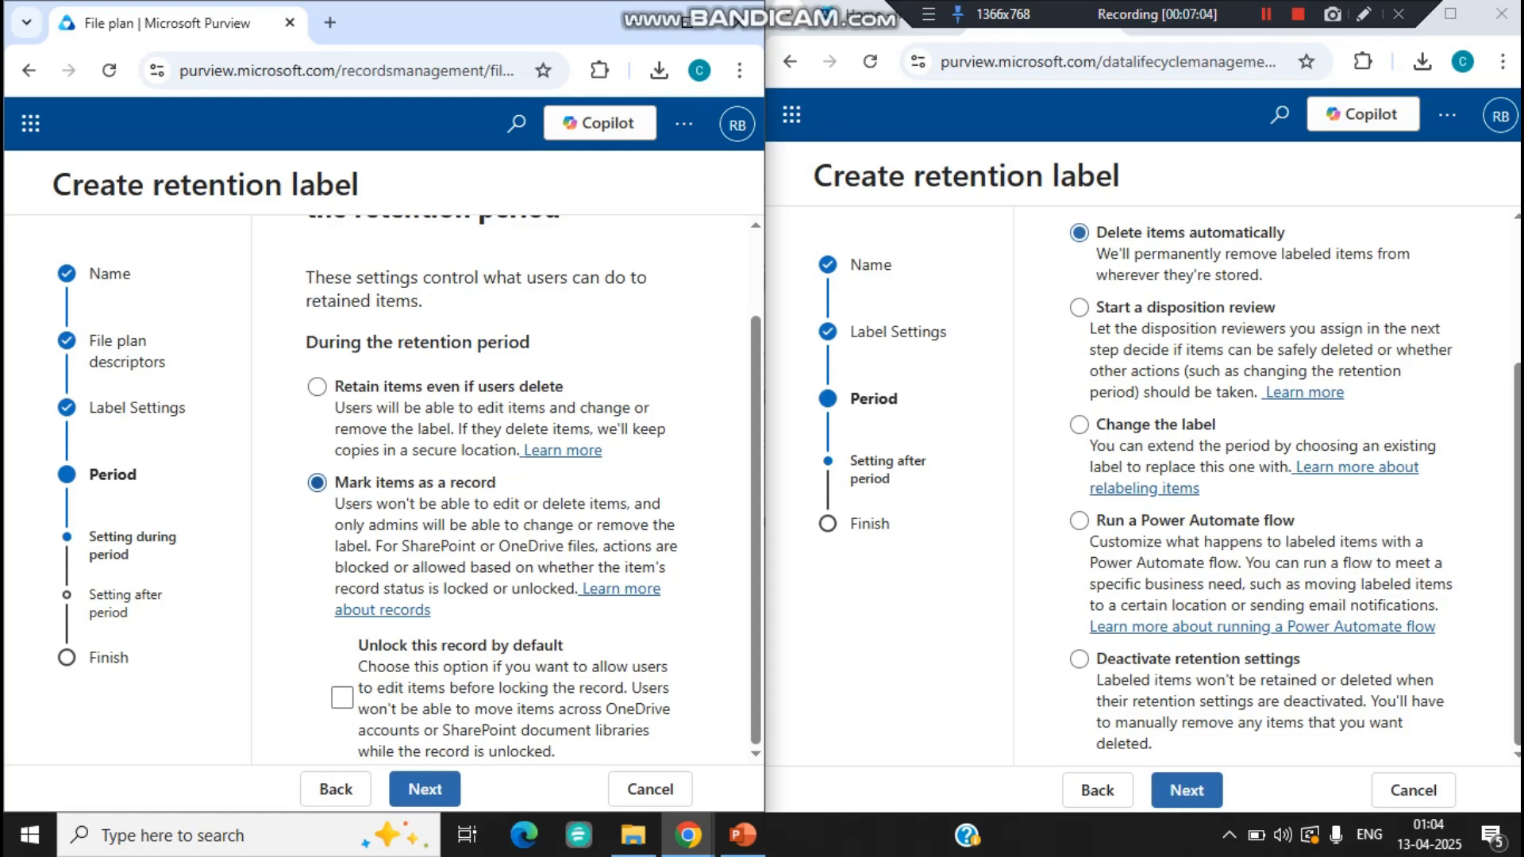
left_click(342, 697)
left_click(342, 697)
left_click(318, 388)
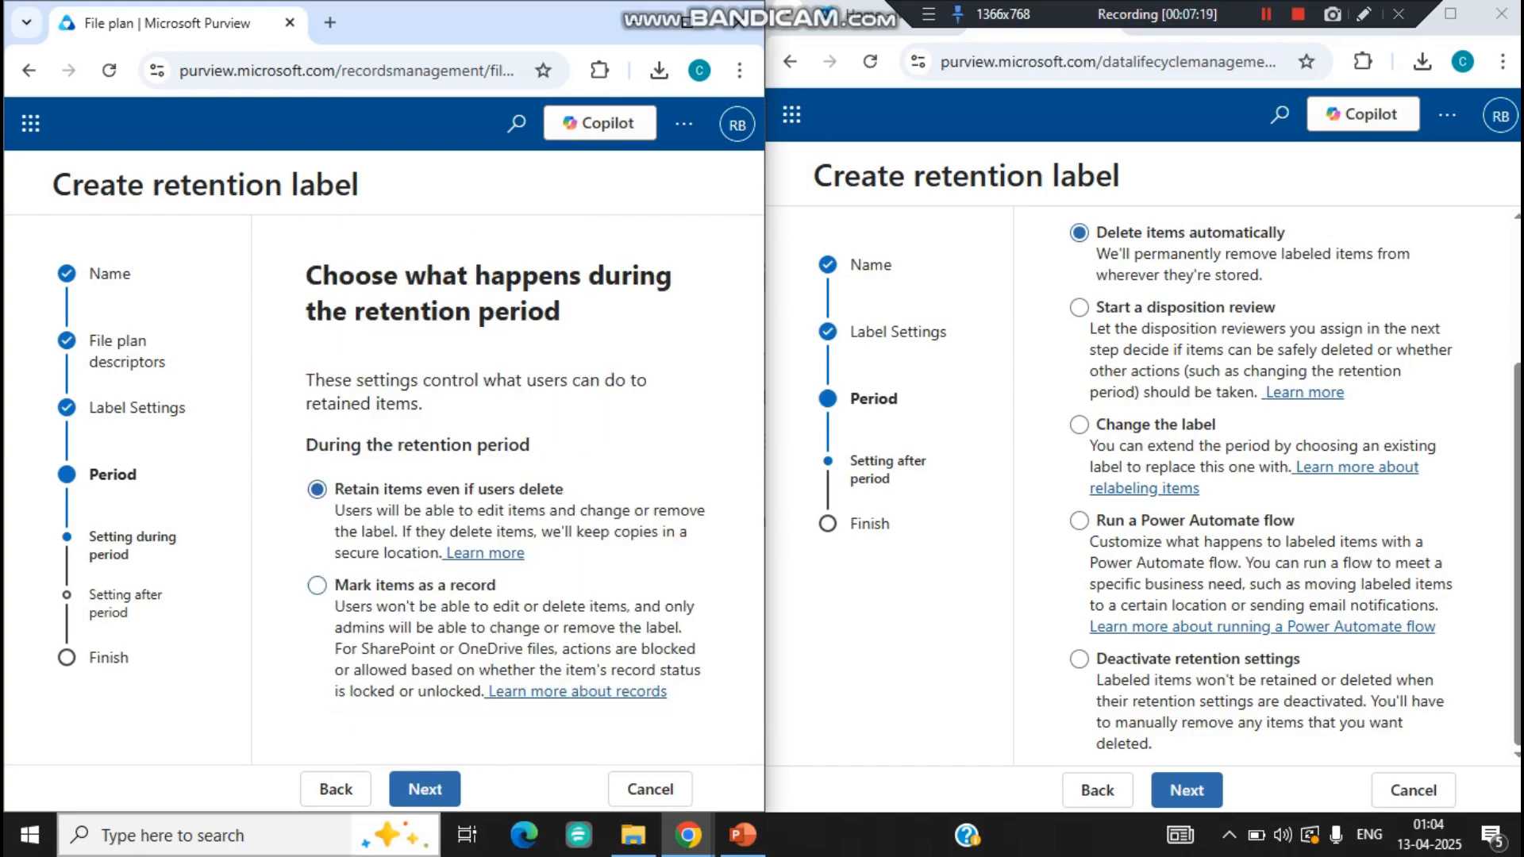
- Continue the file plan label to its after-period stage and review the options for when the retention period ends
left_click(424, 789)
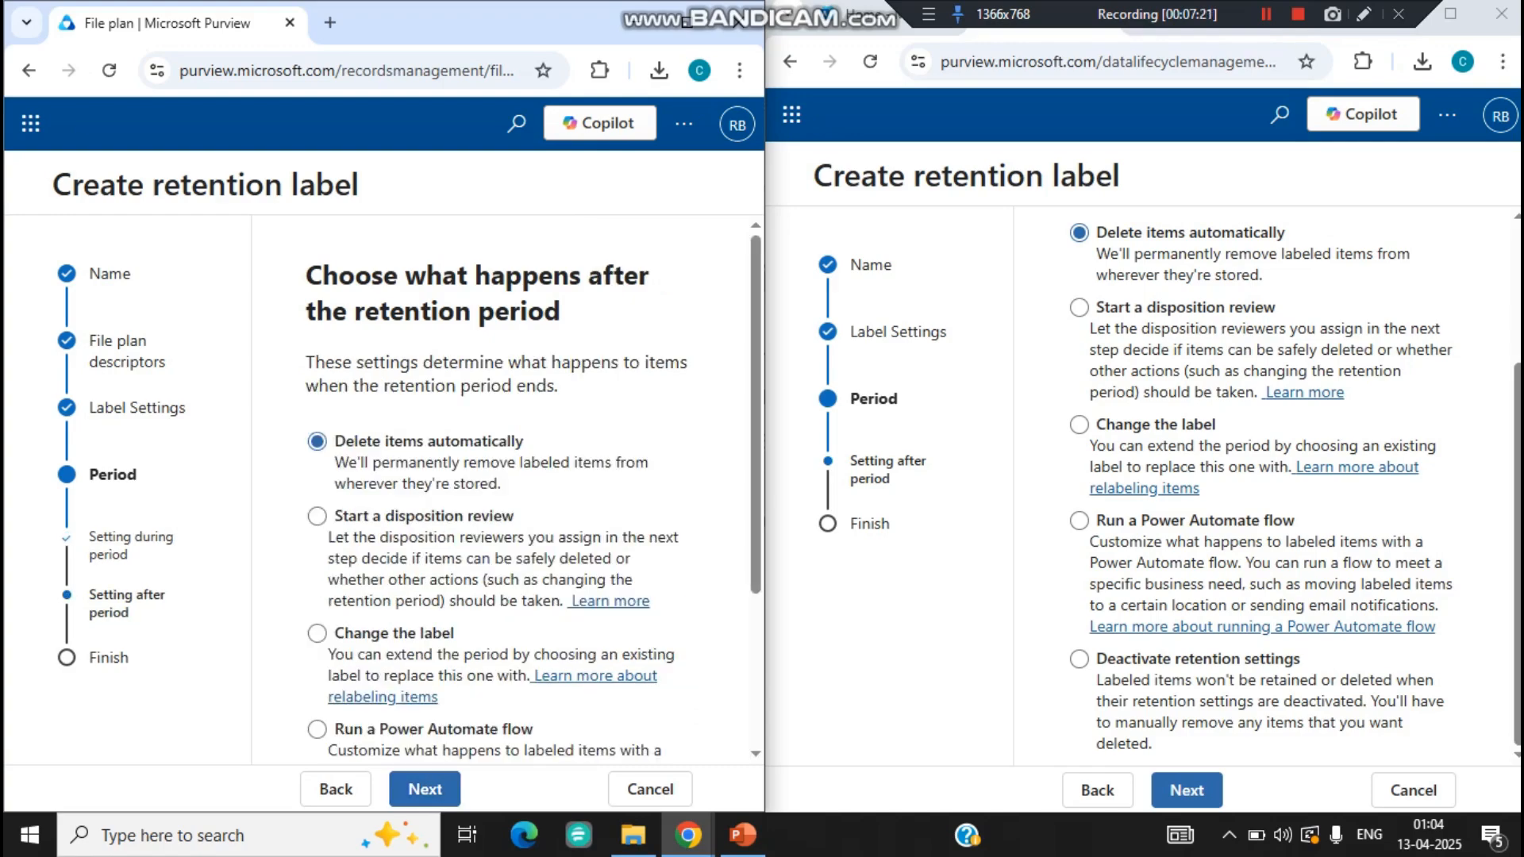
scroll(500, 484, "down", 3)
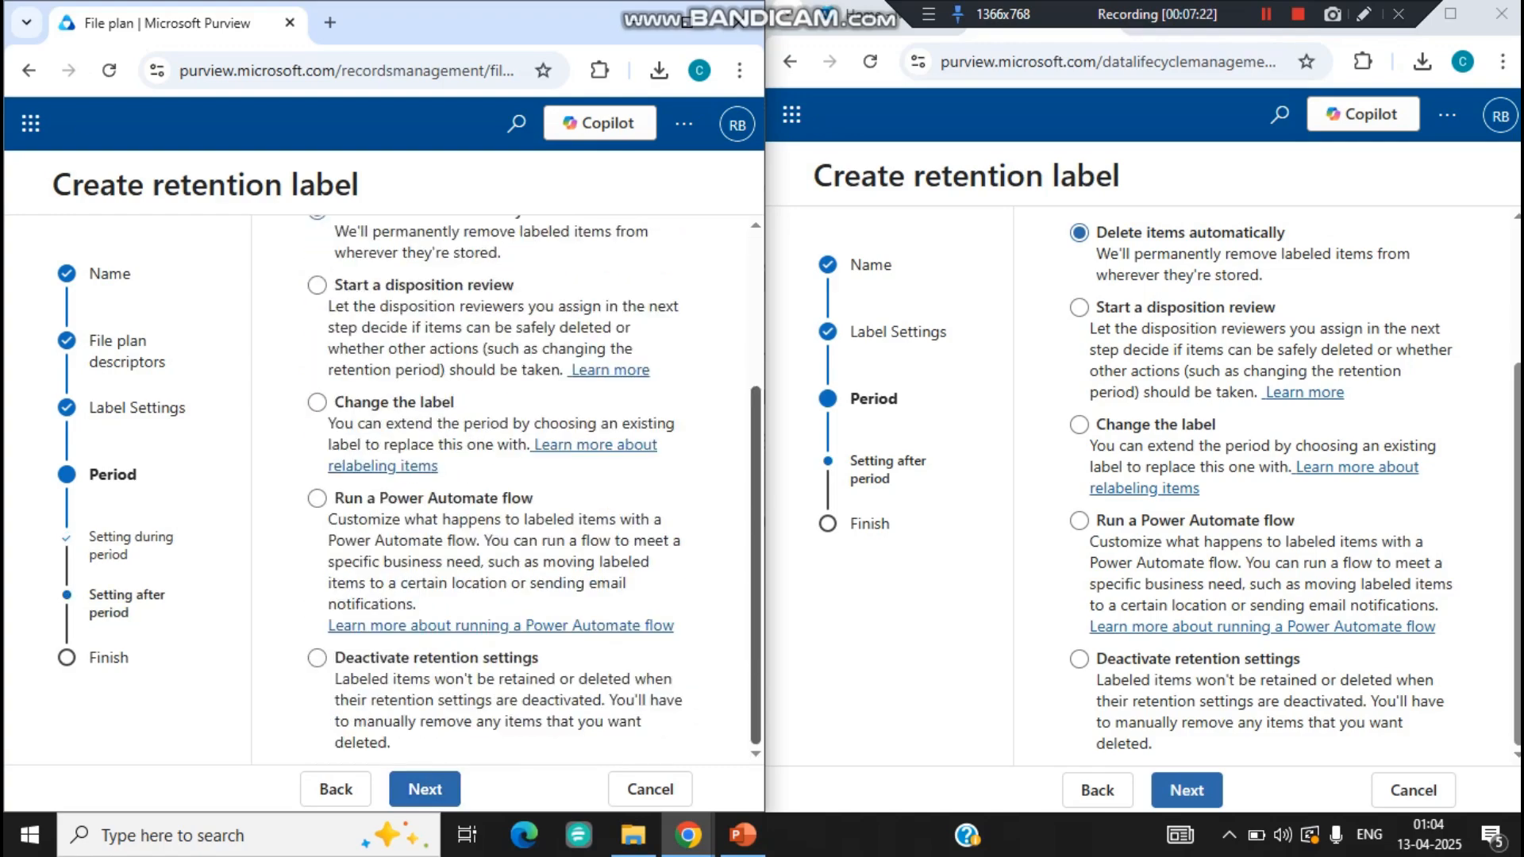
scroll(500, 484, "up", 3)
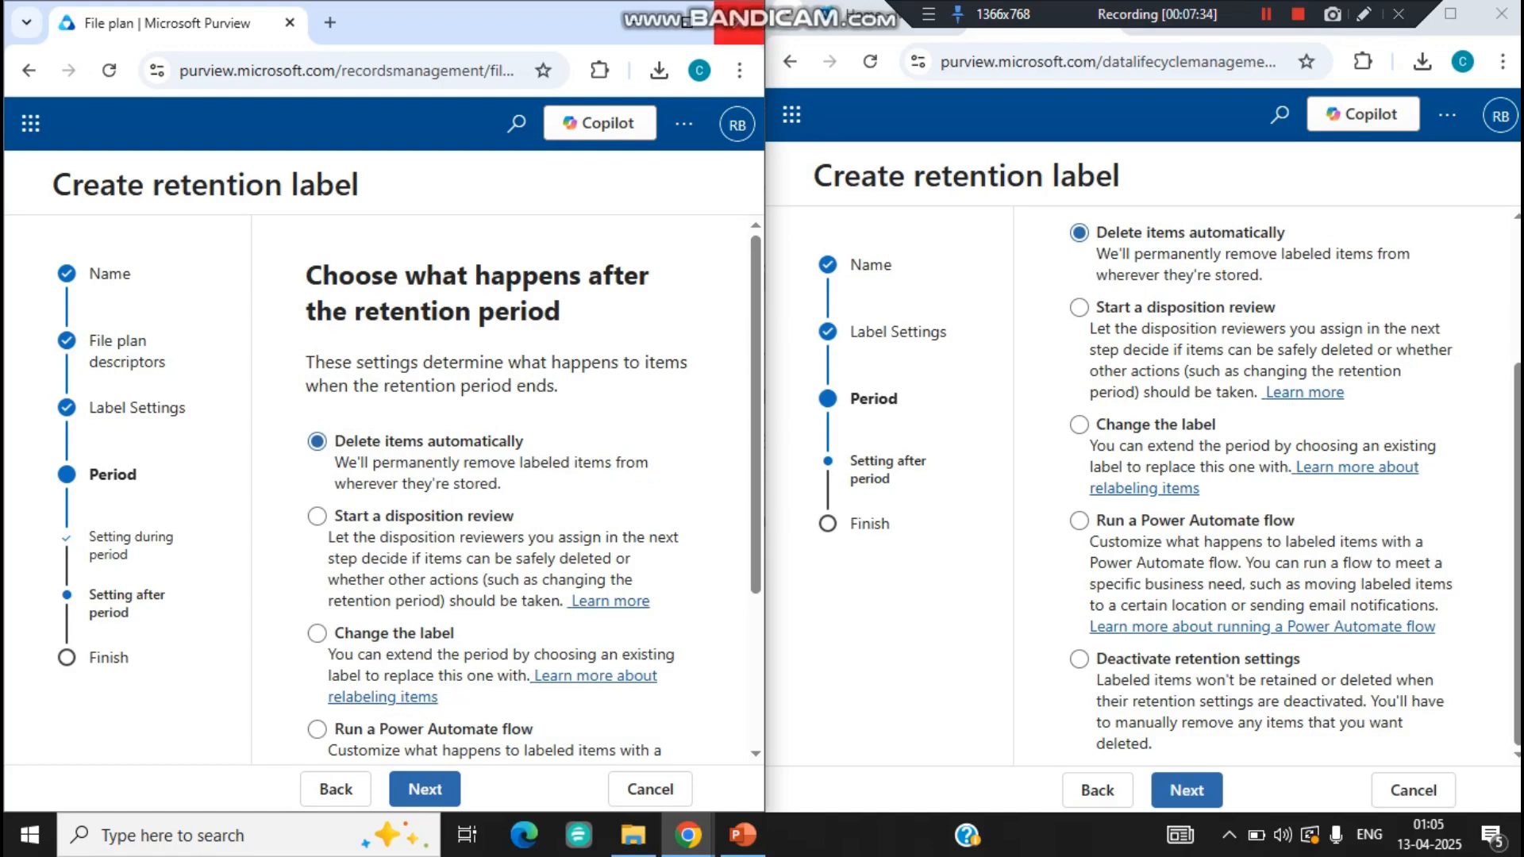
- Close the file plan window, maximize the Data Lifecycle Management window, and switch to the SharePoint Test Permissions library
left_click(738, 23)
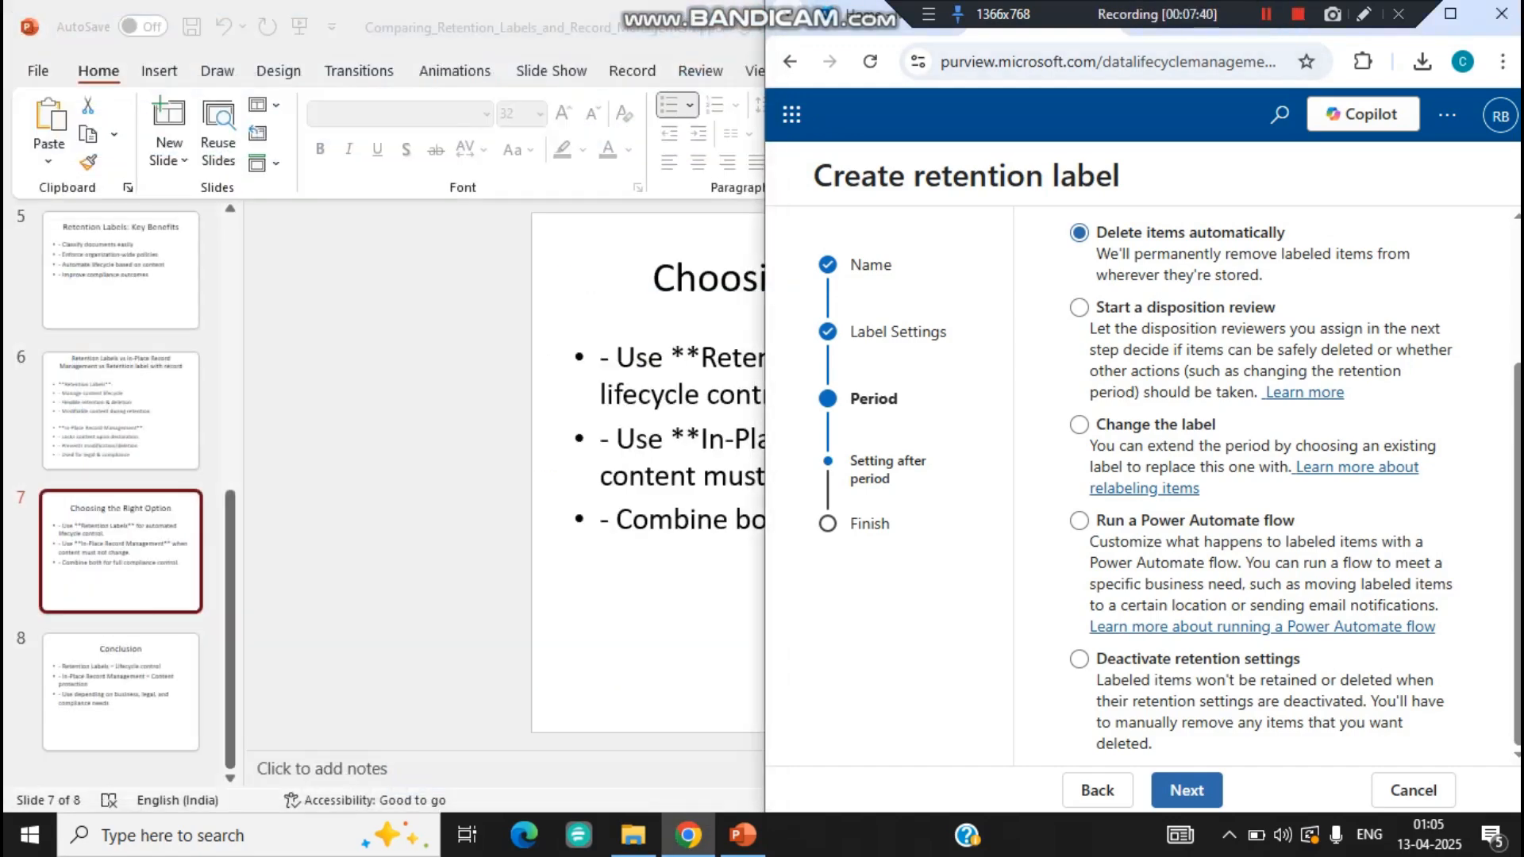
left_click(1450, 14)
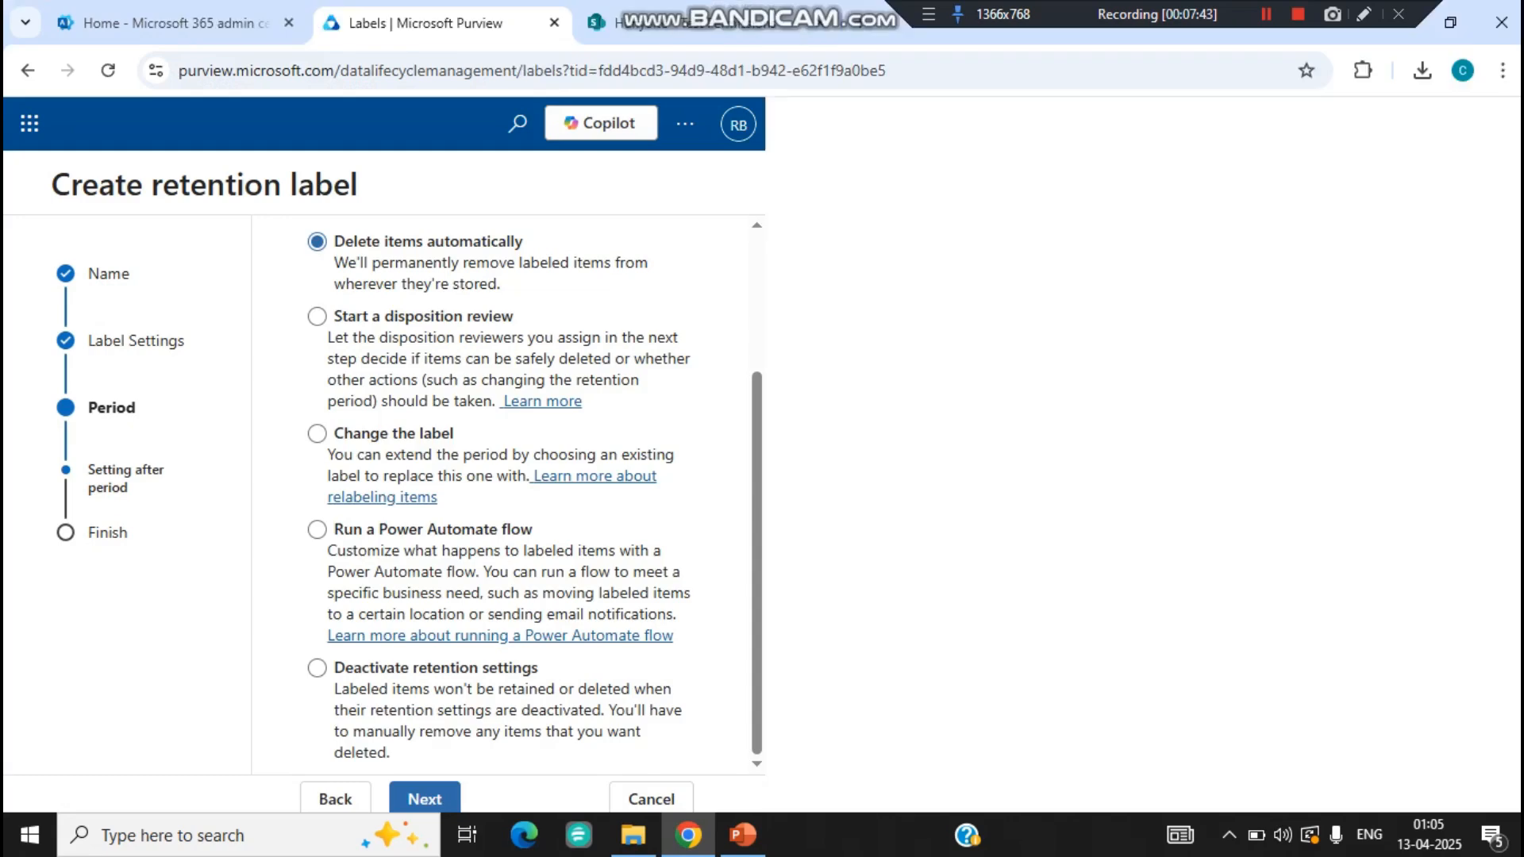
left_click(699, 23)
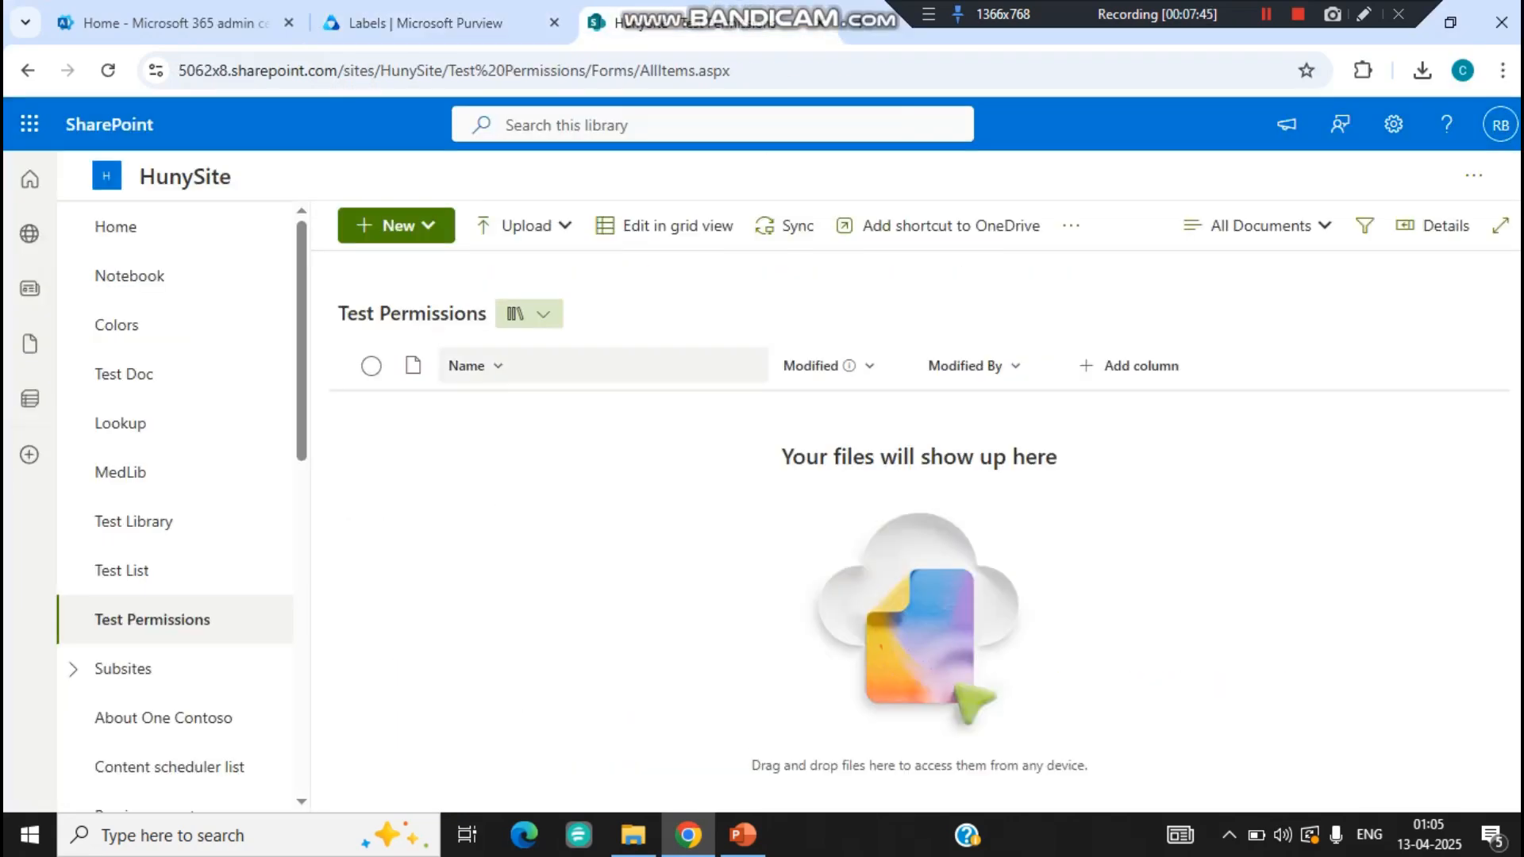
- Go from HunySite's site information to its full site settings and open the site collection features
left_click(1392, 124)
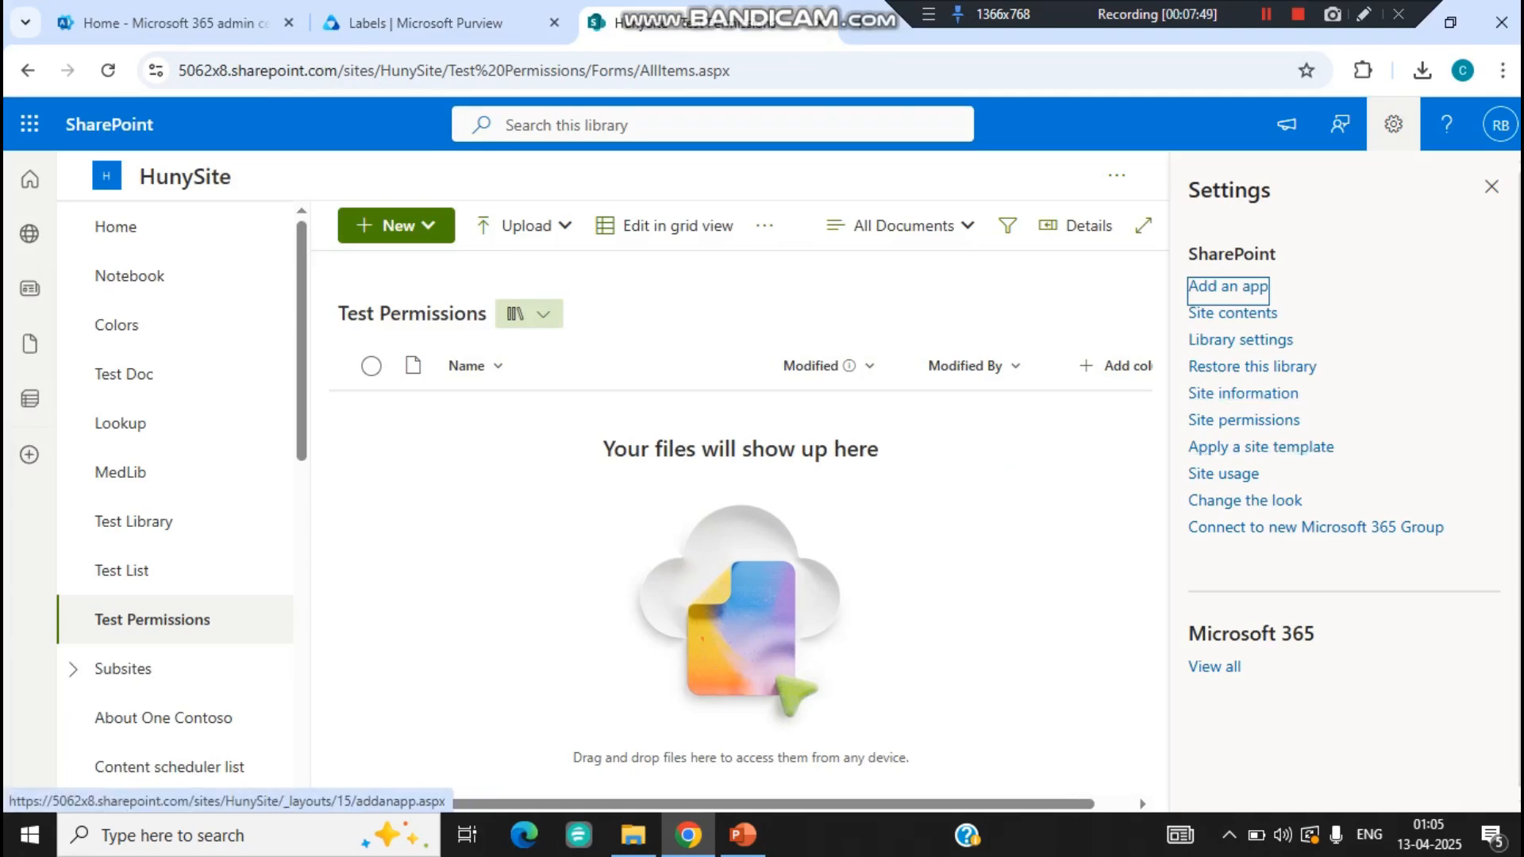
left_click(1242, 394)
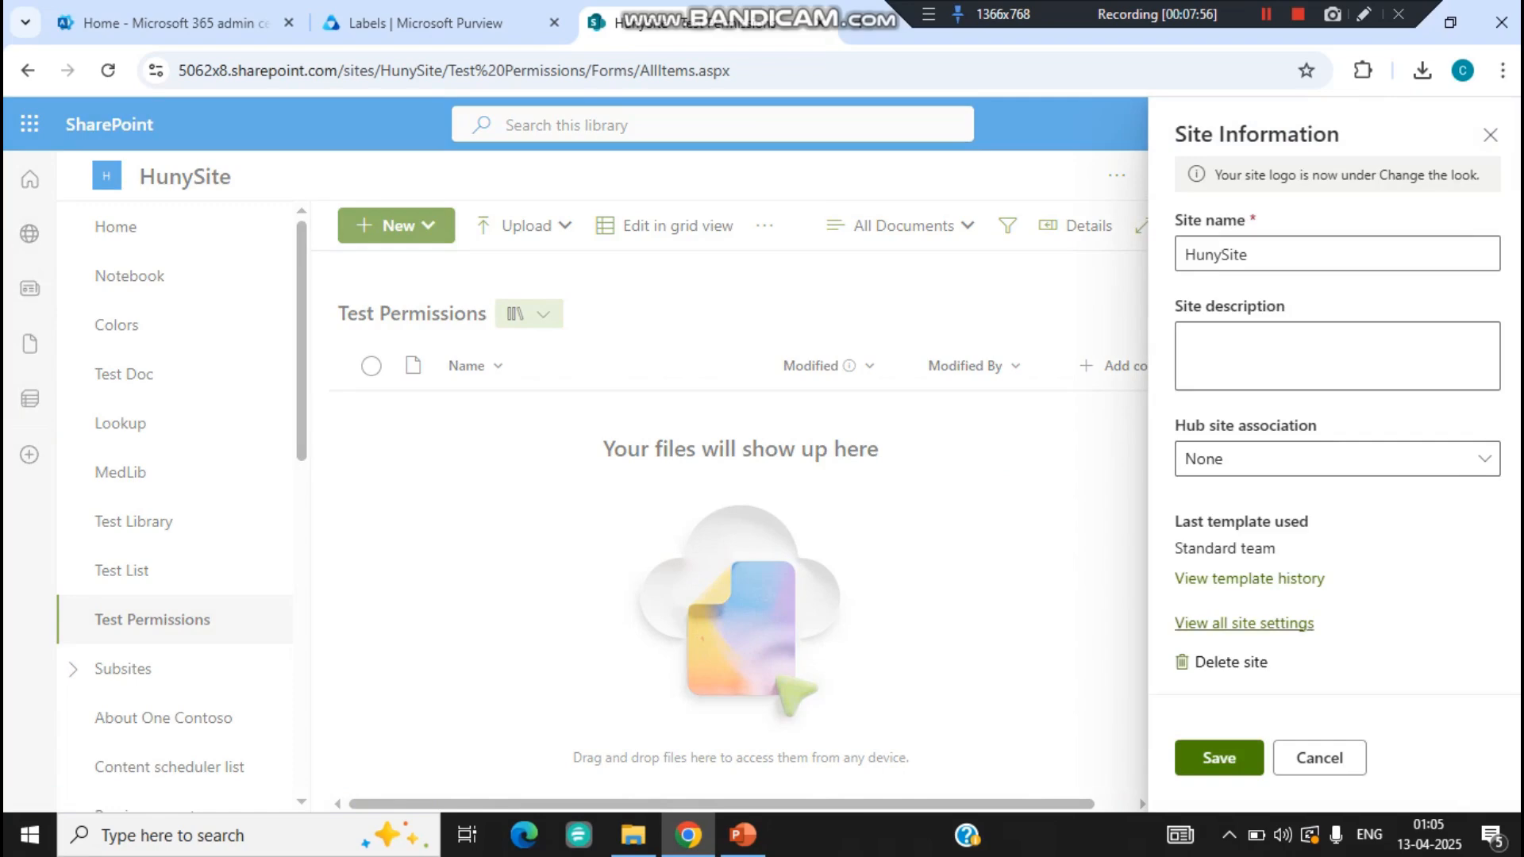
left_click(1244, 623)
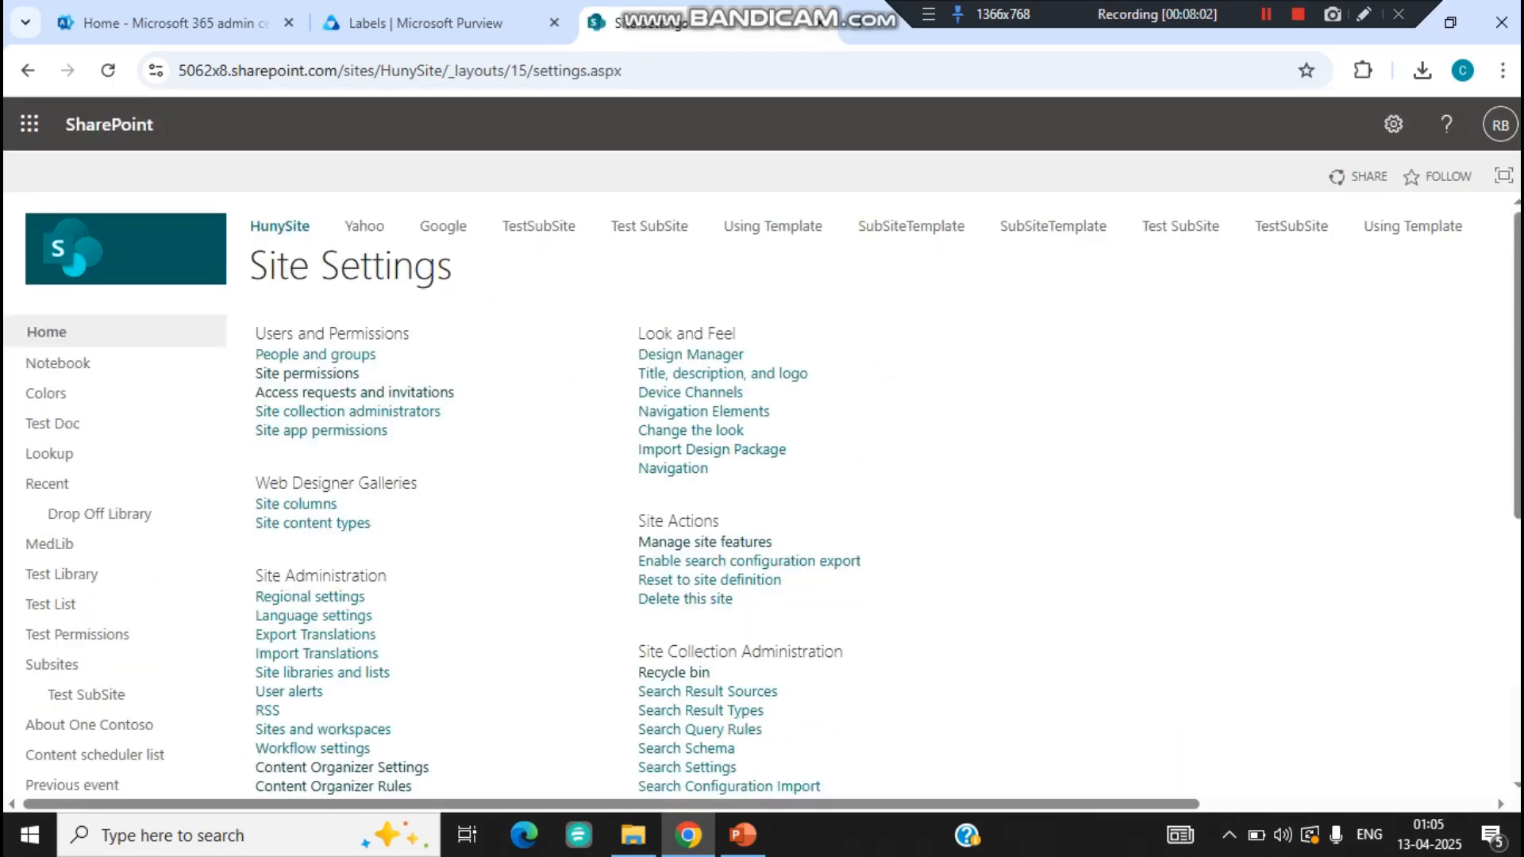
scroll(714, 565, "down", 3)
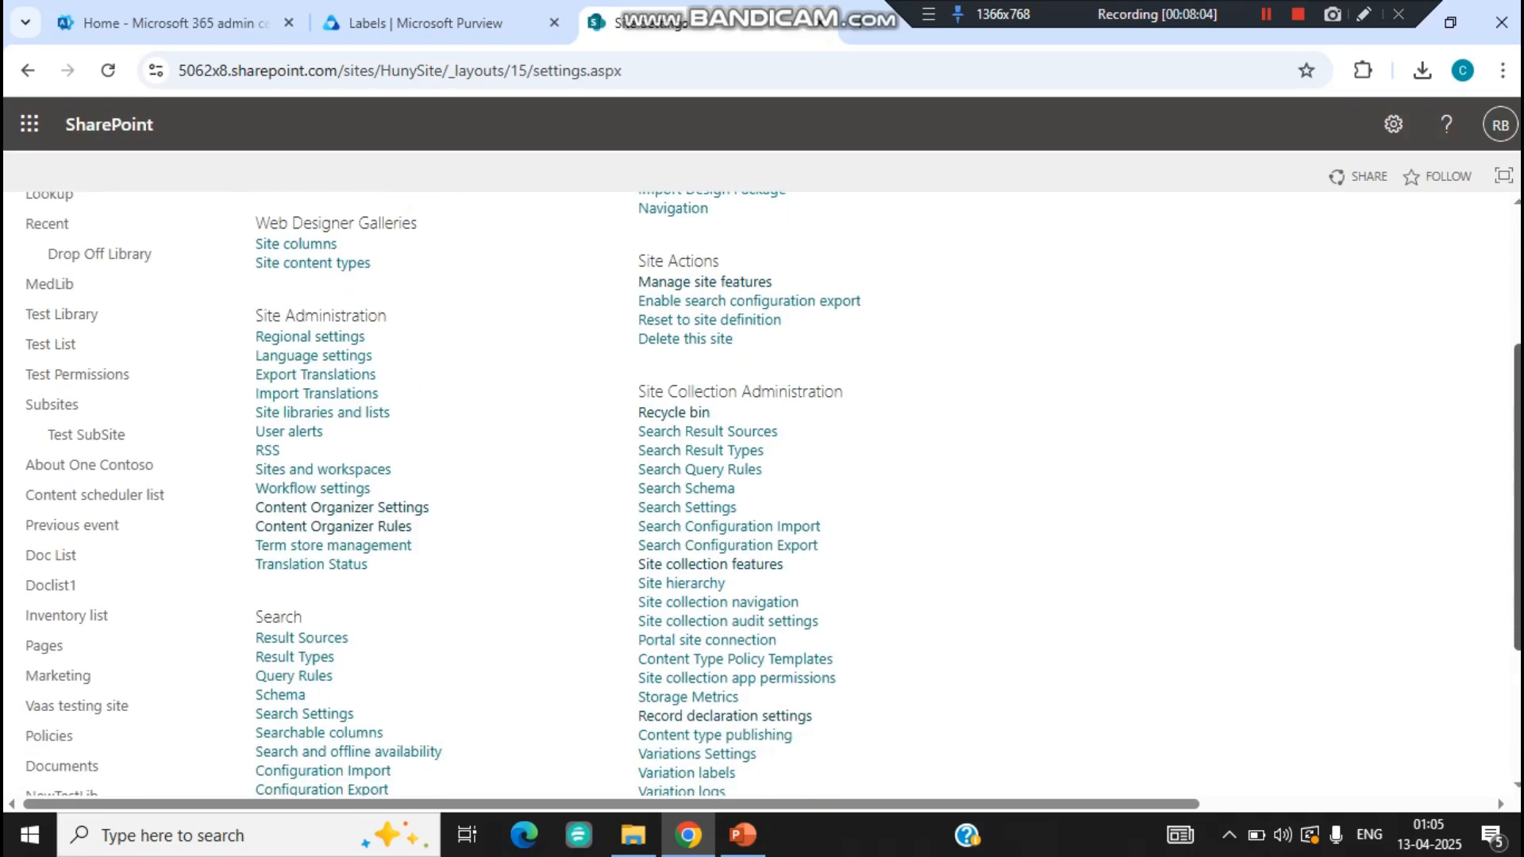
left_click(710, 564)
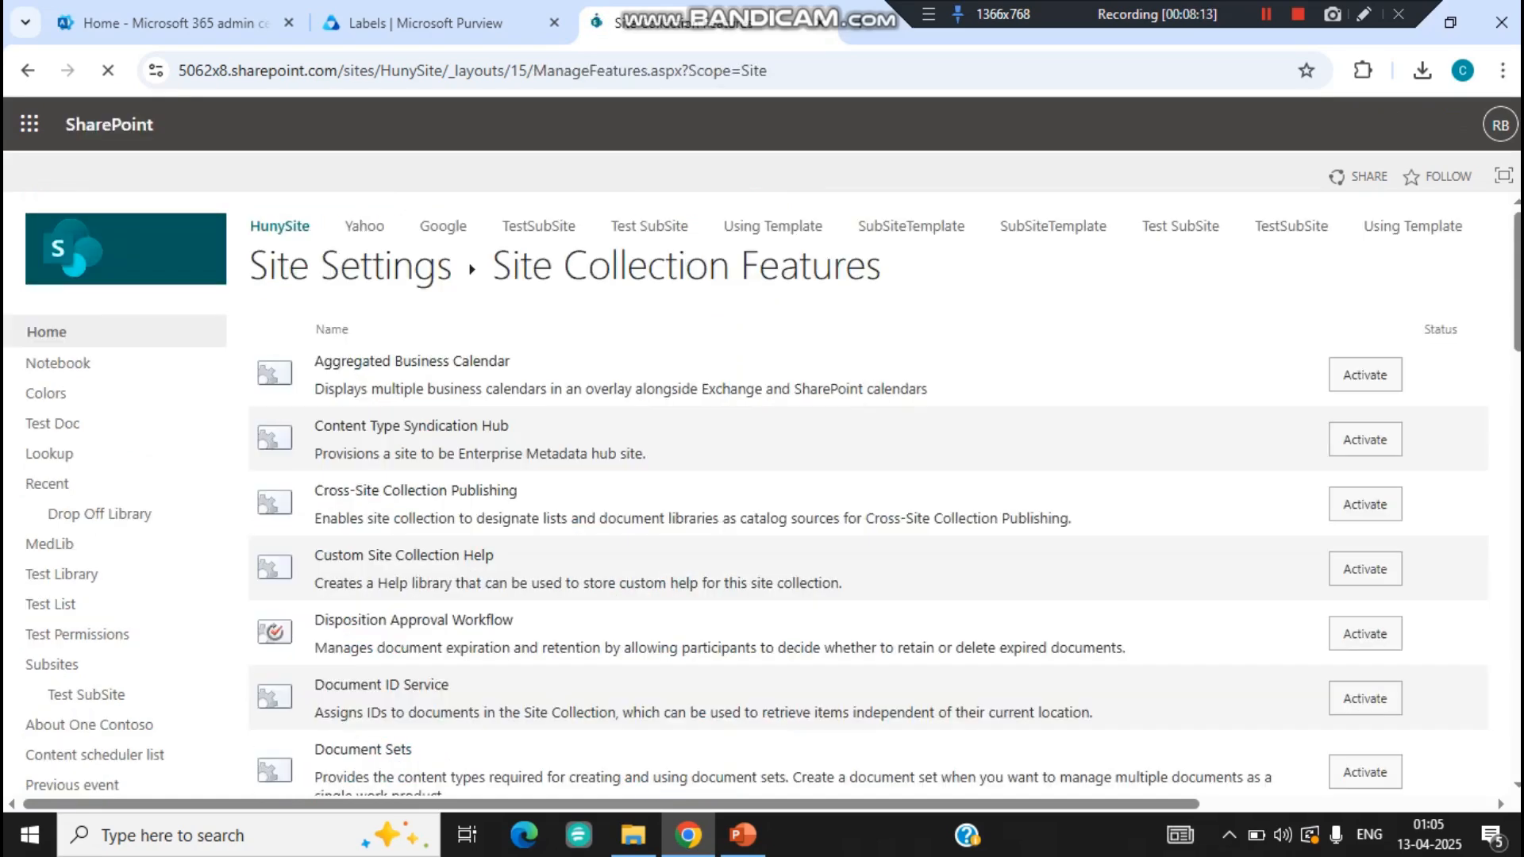
- Find the In Place Records Management feature among the site collection features and check its description and activation status
scroll(873, 492, "down", 6)
scroll(873, 492, "up", 3)
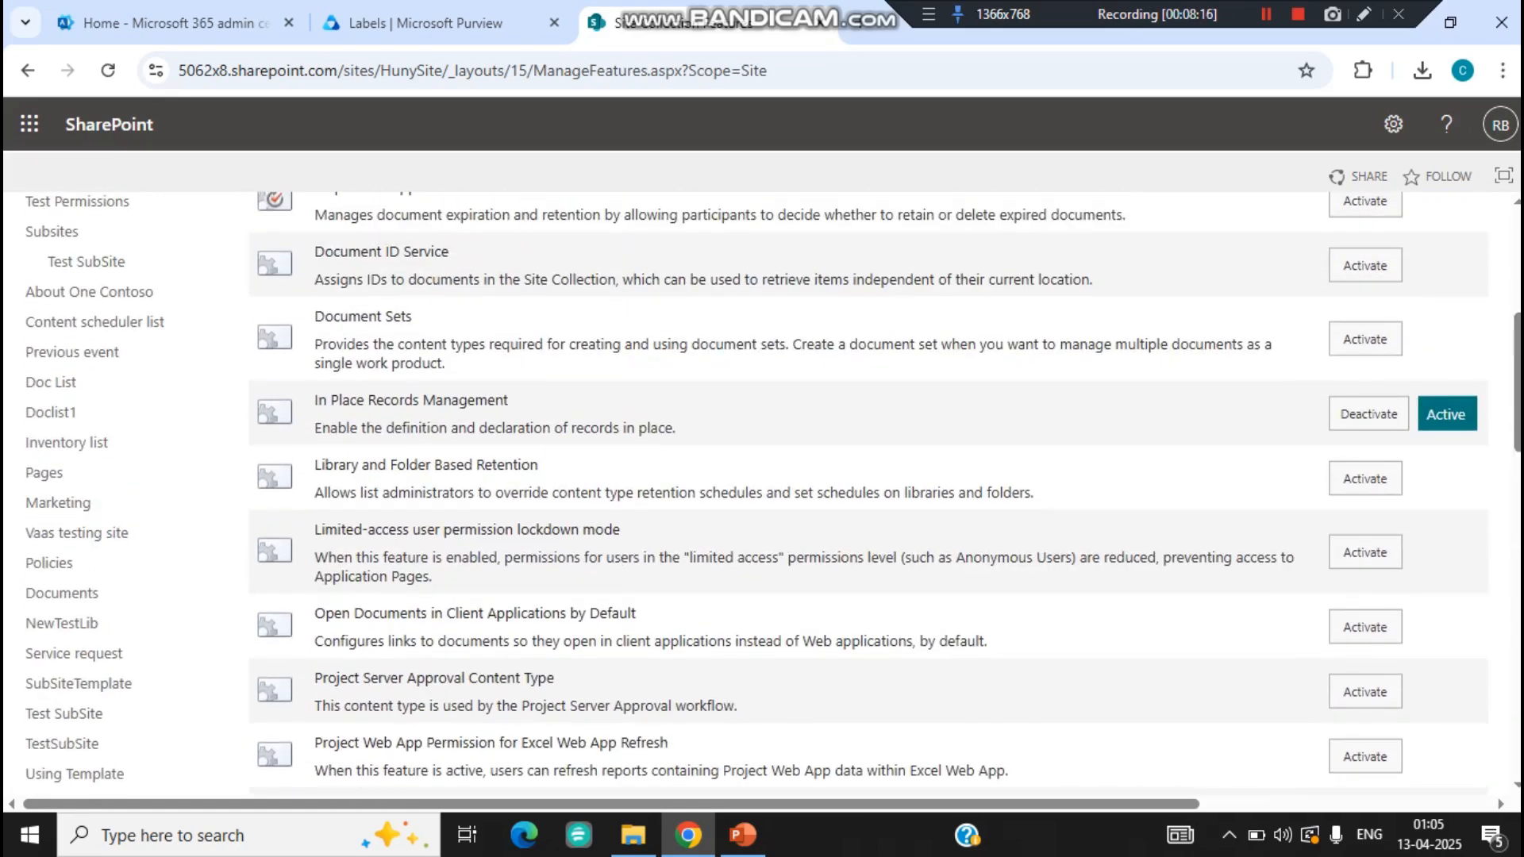
left_click_drag(374, 400, 676, 428)
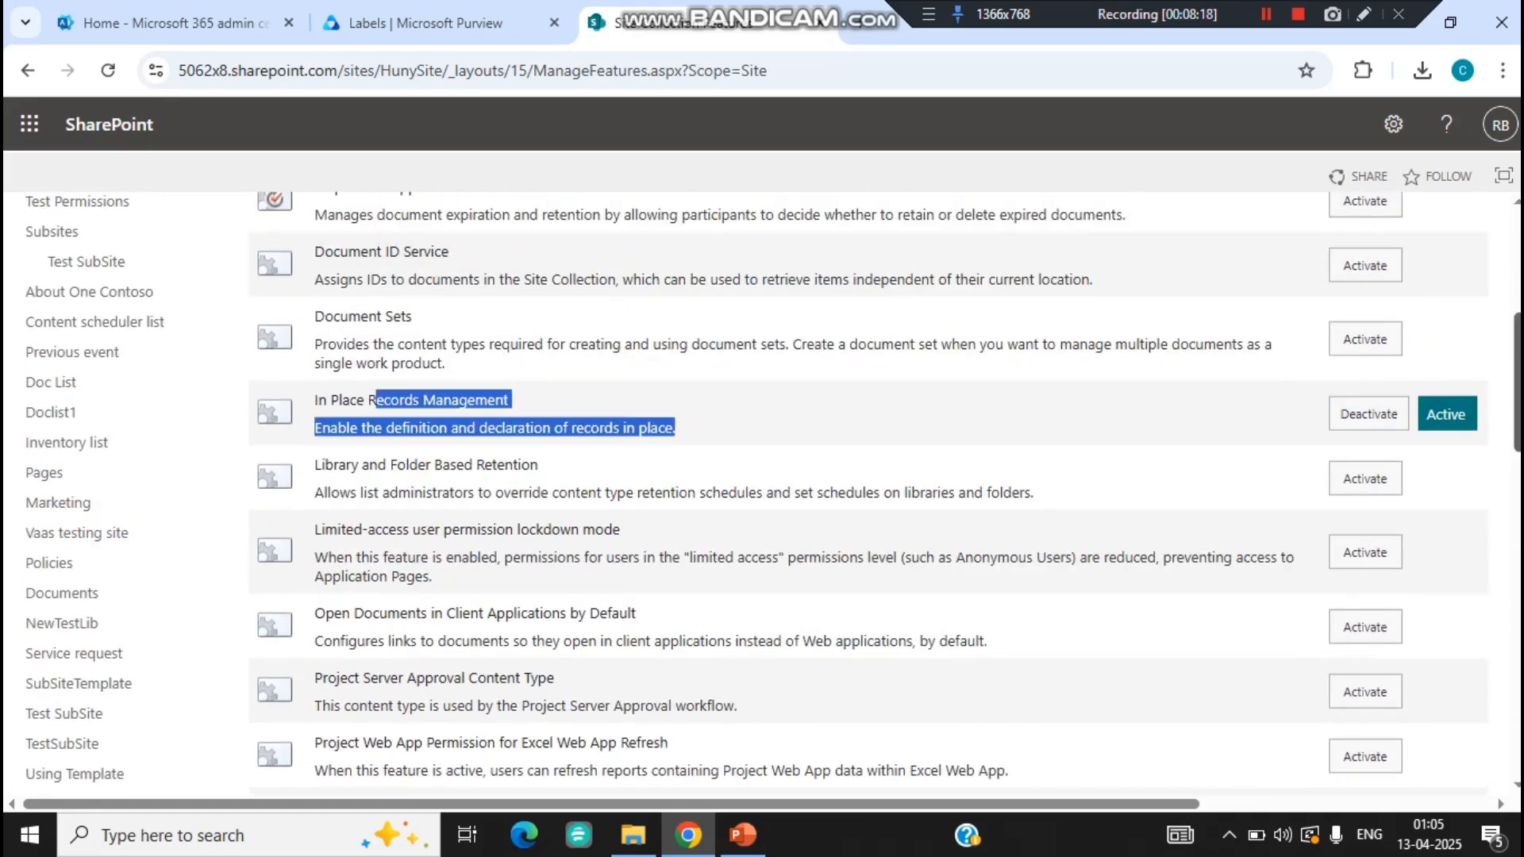
scroll(873, 492, "up", 5)
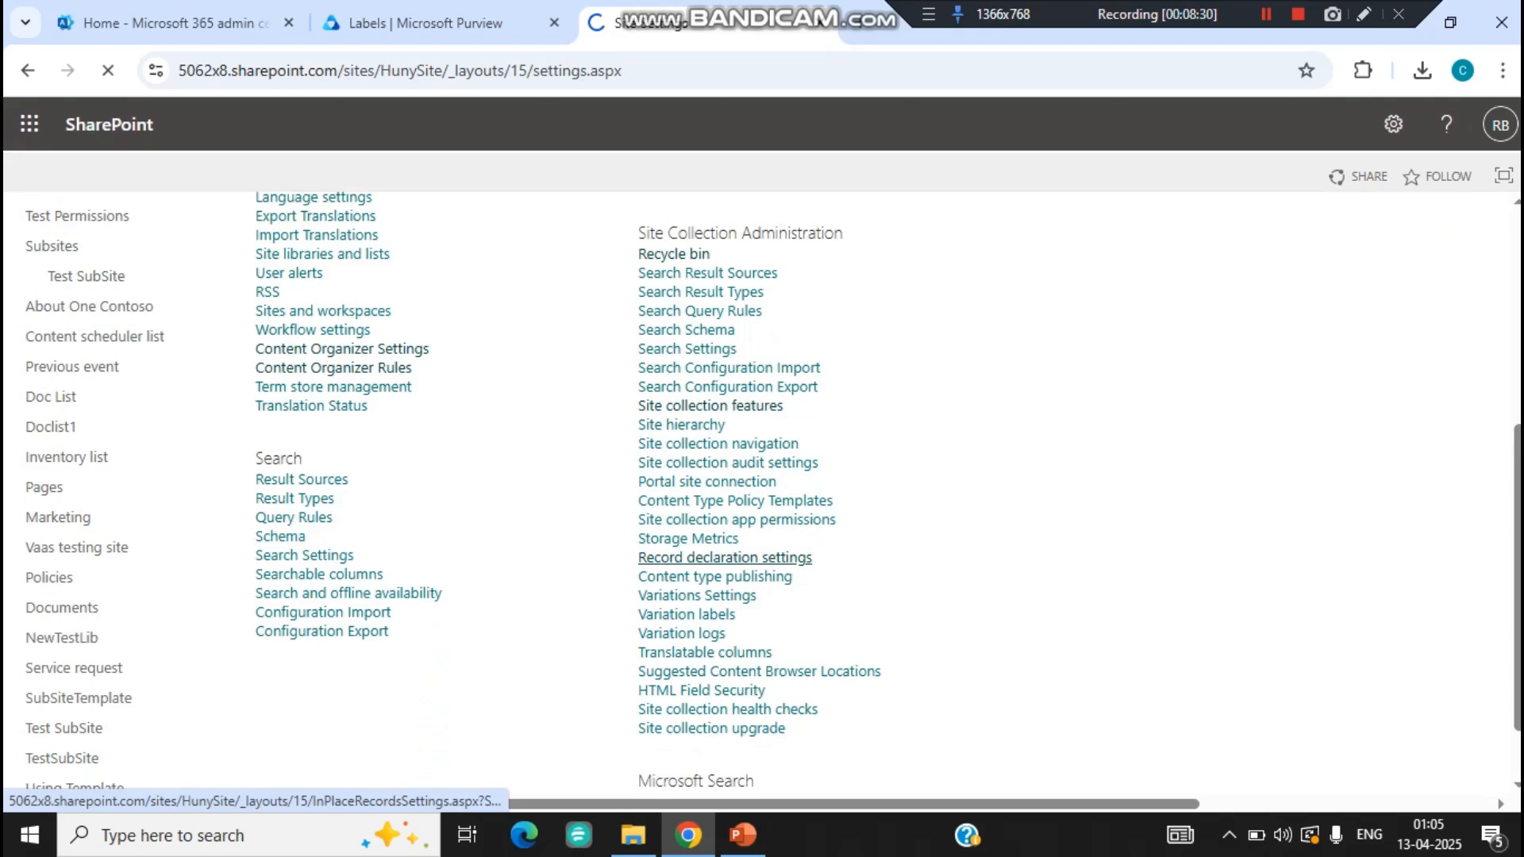
- Review the site's record restrictions, declaration availability and declaration roles in the record declaration settings, and leave without saving
left_click(724, 558)
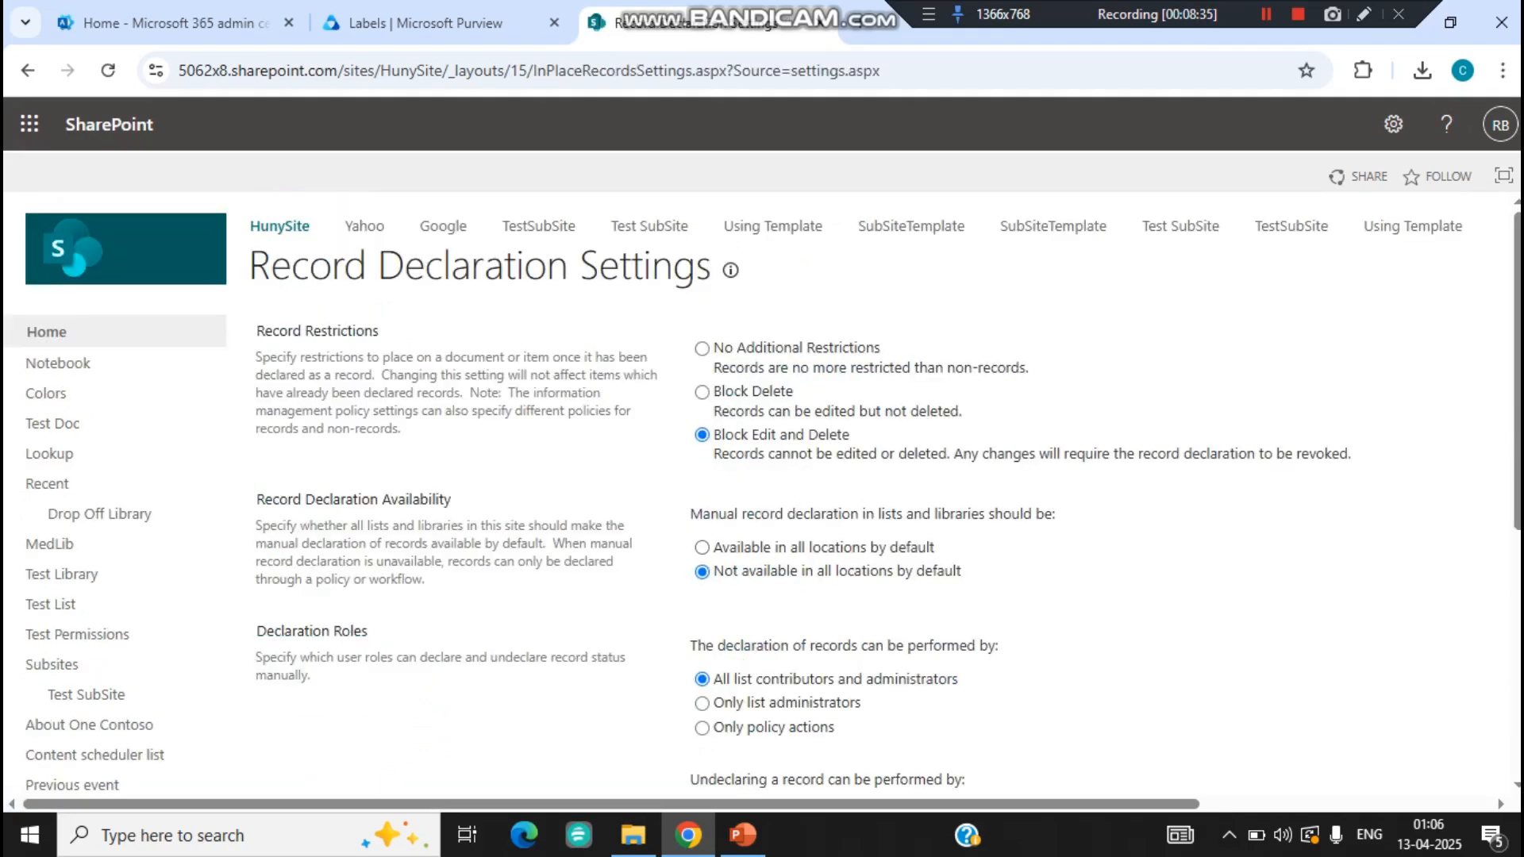
scroll(762, 476, "down", 5)
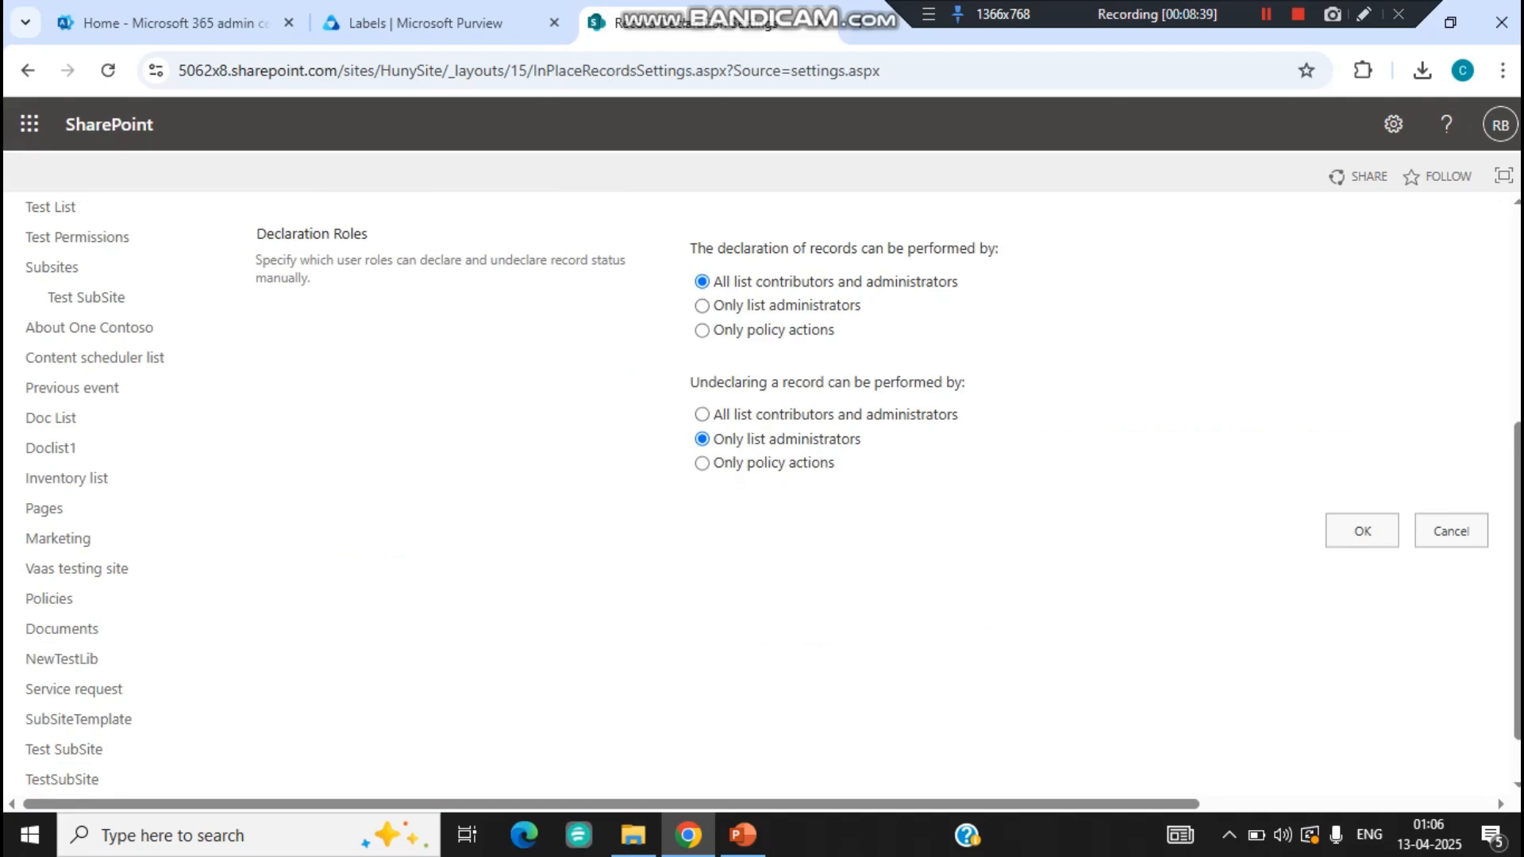
left_click(1451, 531)
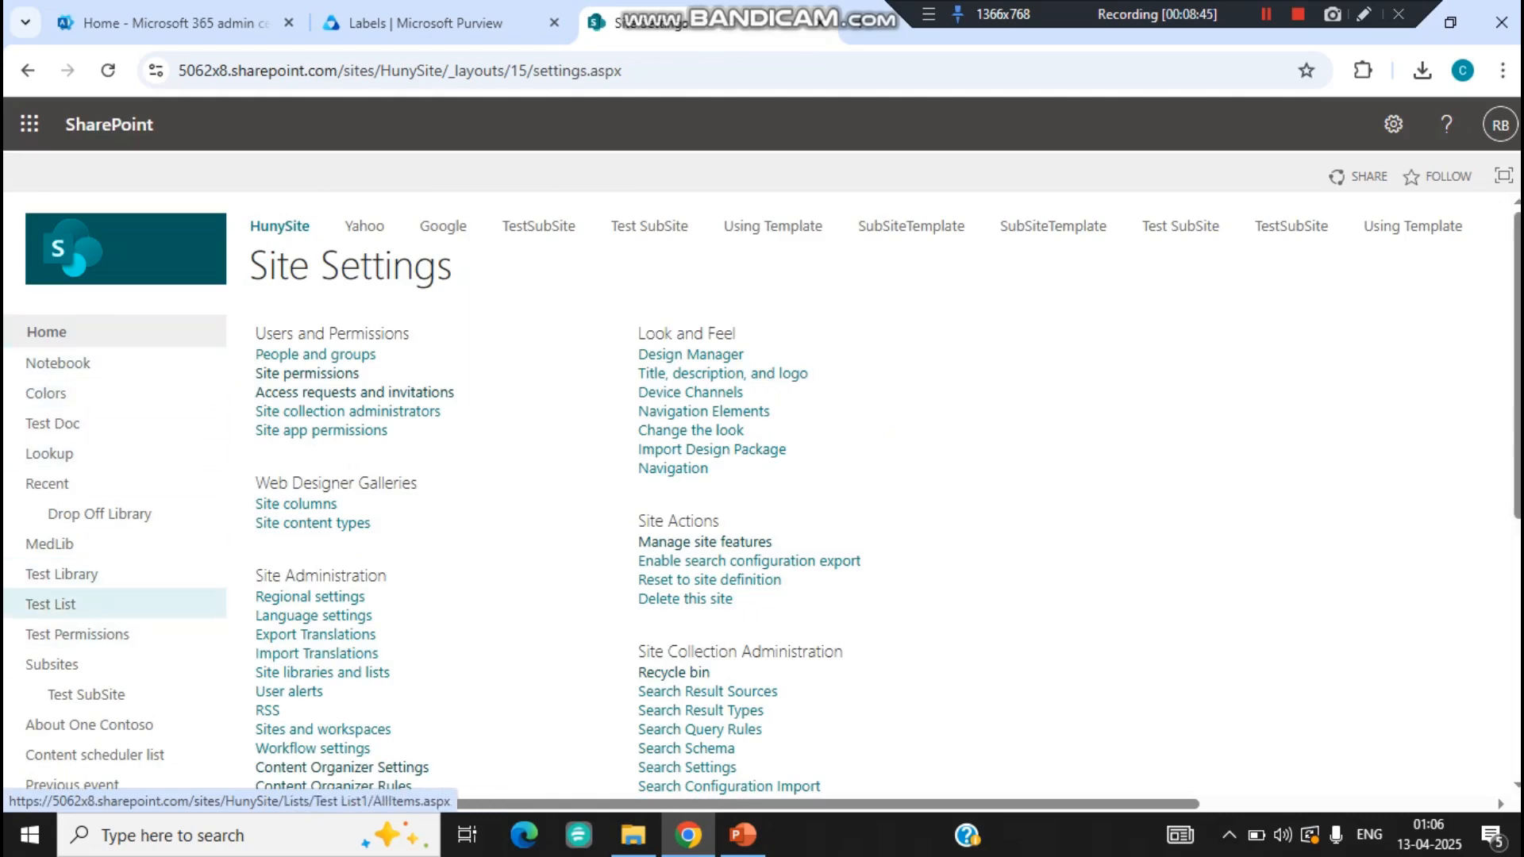
- Open the Test Permissions library and create a new Word document in it
left_click(77, 634)
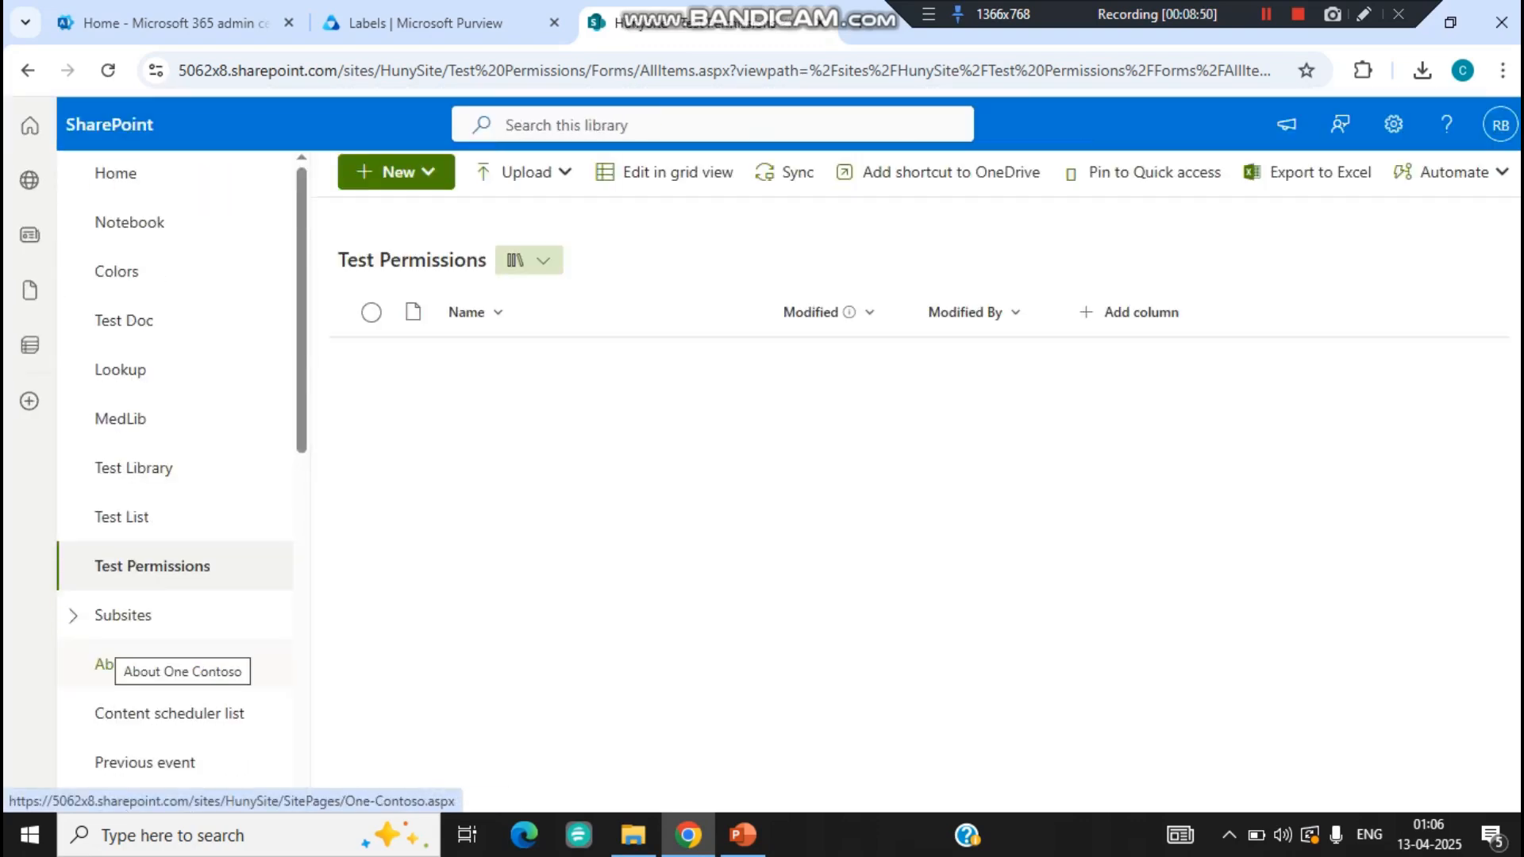
left_click(396, 226)
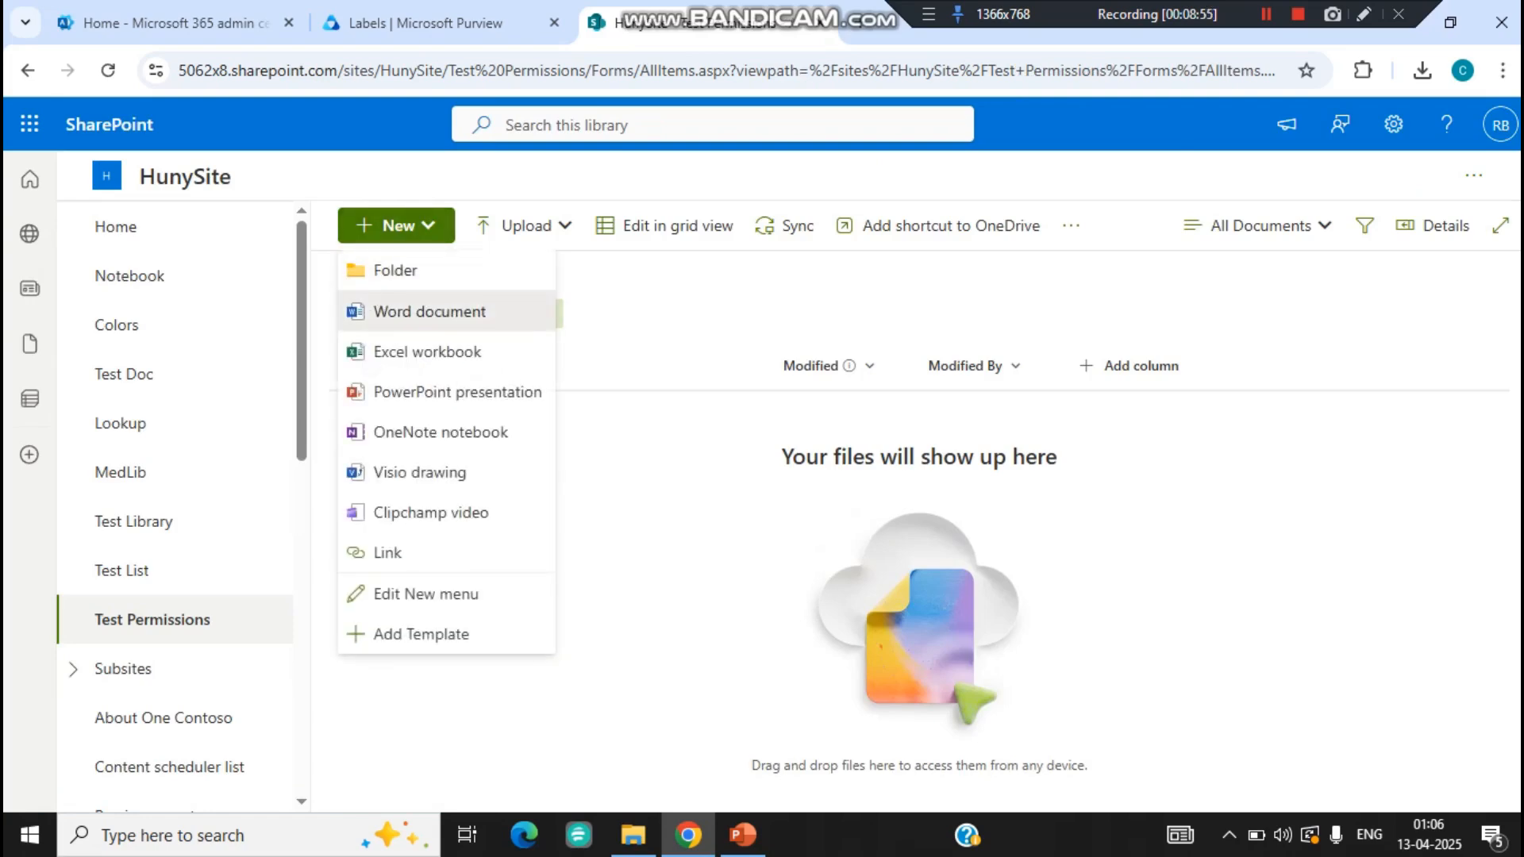
left_click(430, 312)
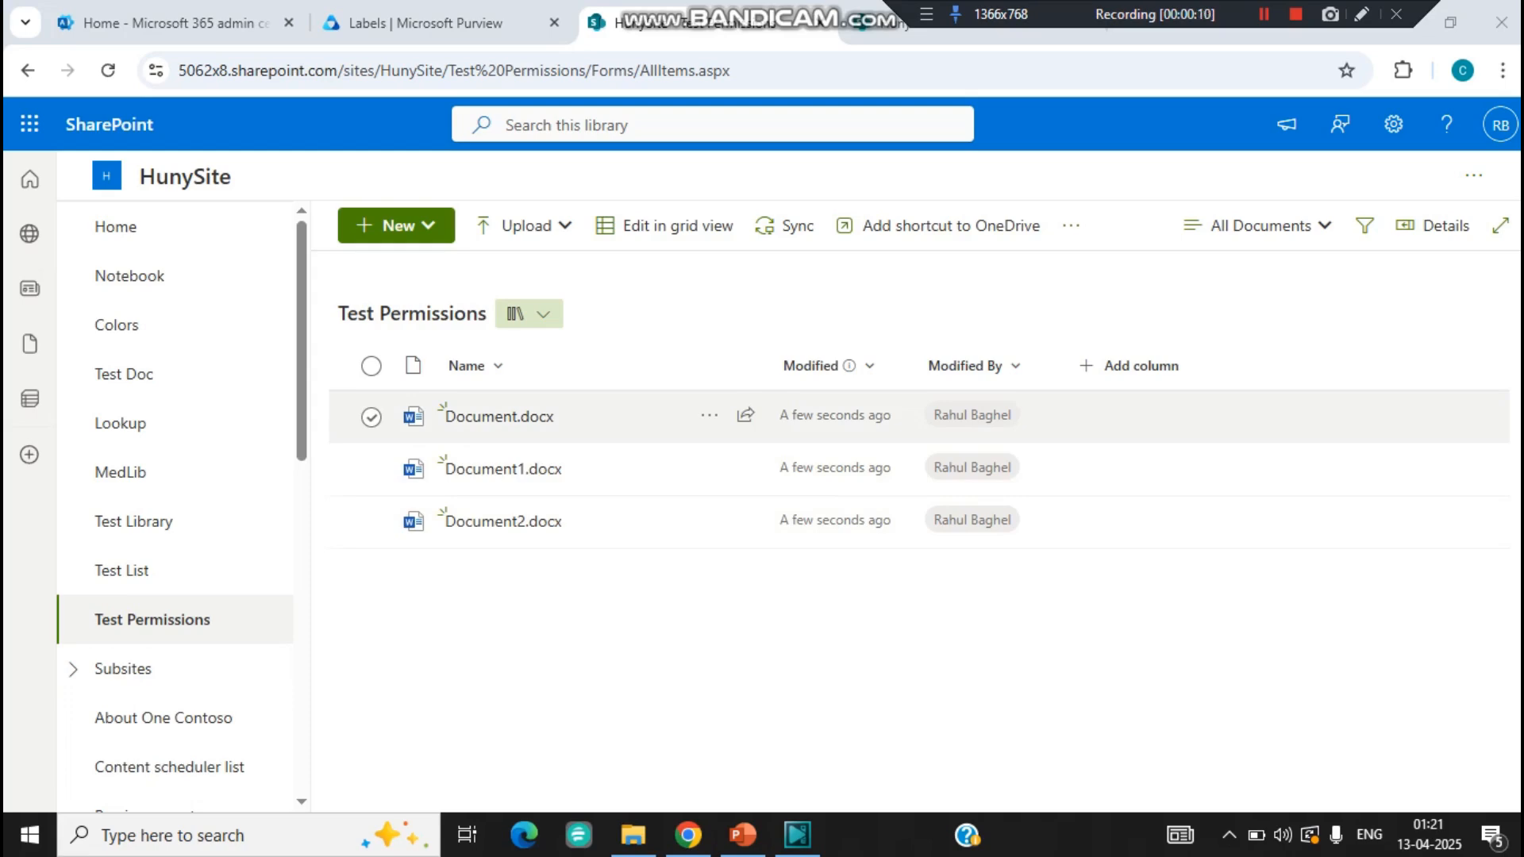
- Open the compliance details of Document.docx in the Test Permissions library
left_click(372, 417)
left_click(709, 415)
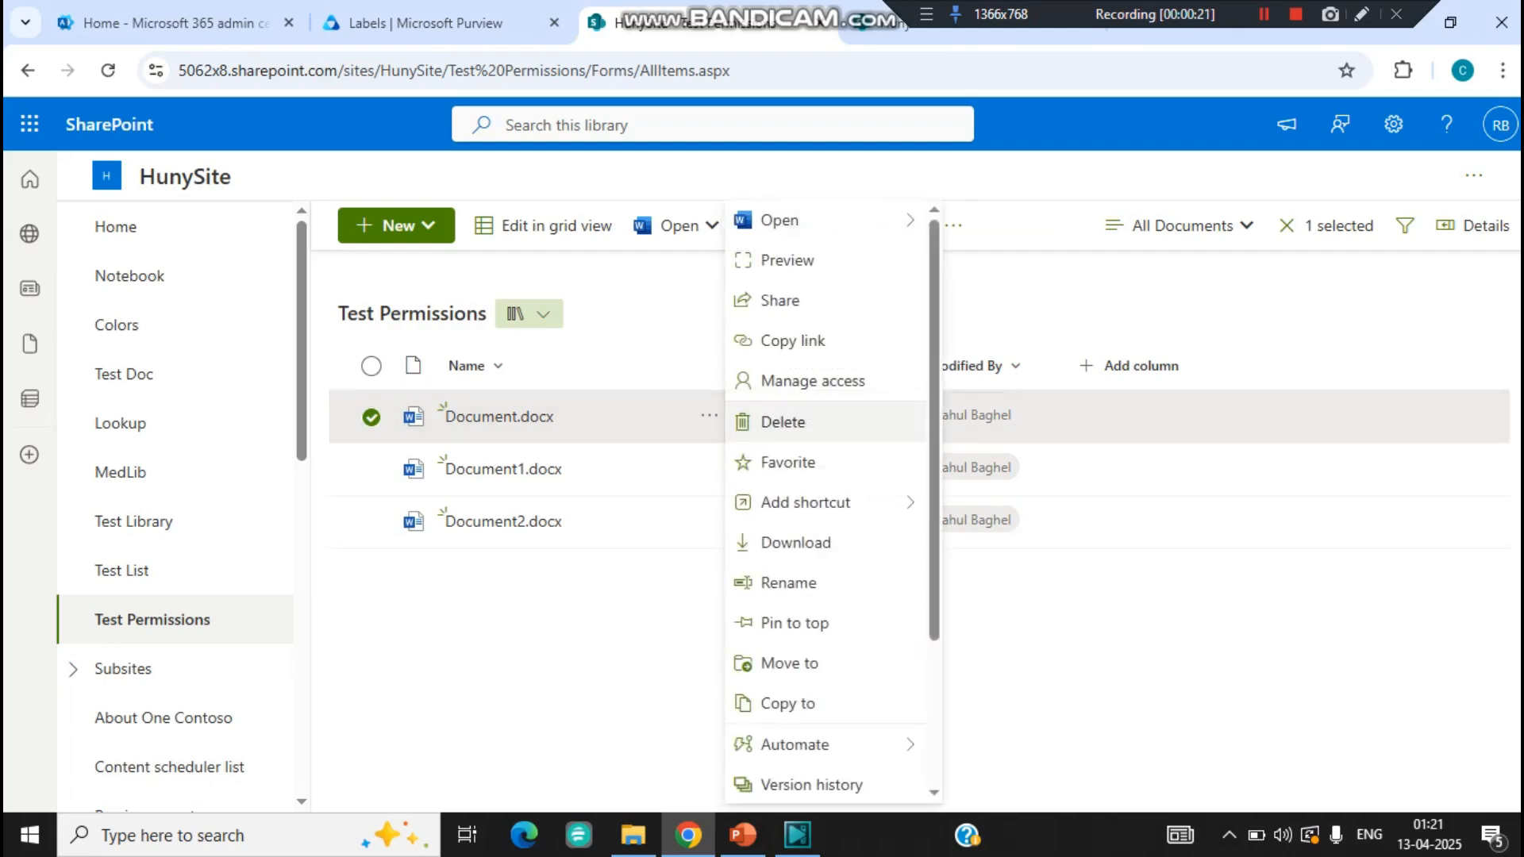
left_click_drag(934, 428, 934, 574)
mouse_move(825, 784)
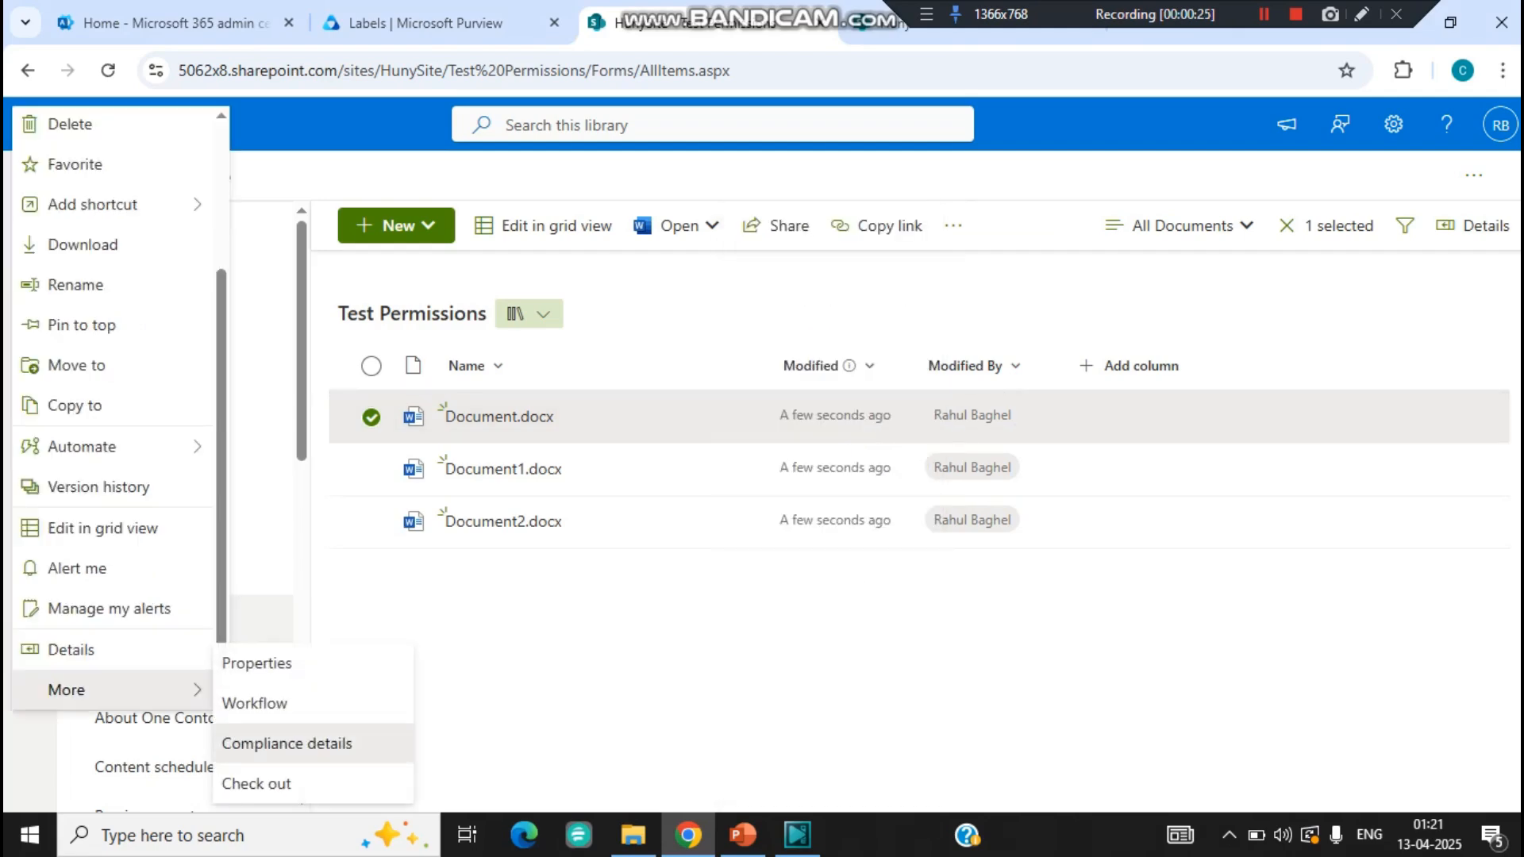
left_click(286, 743)
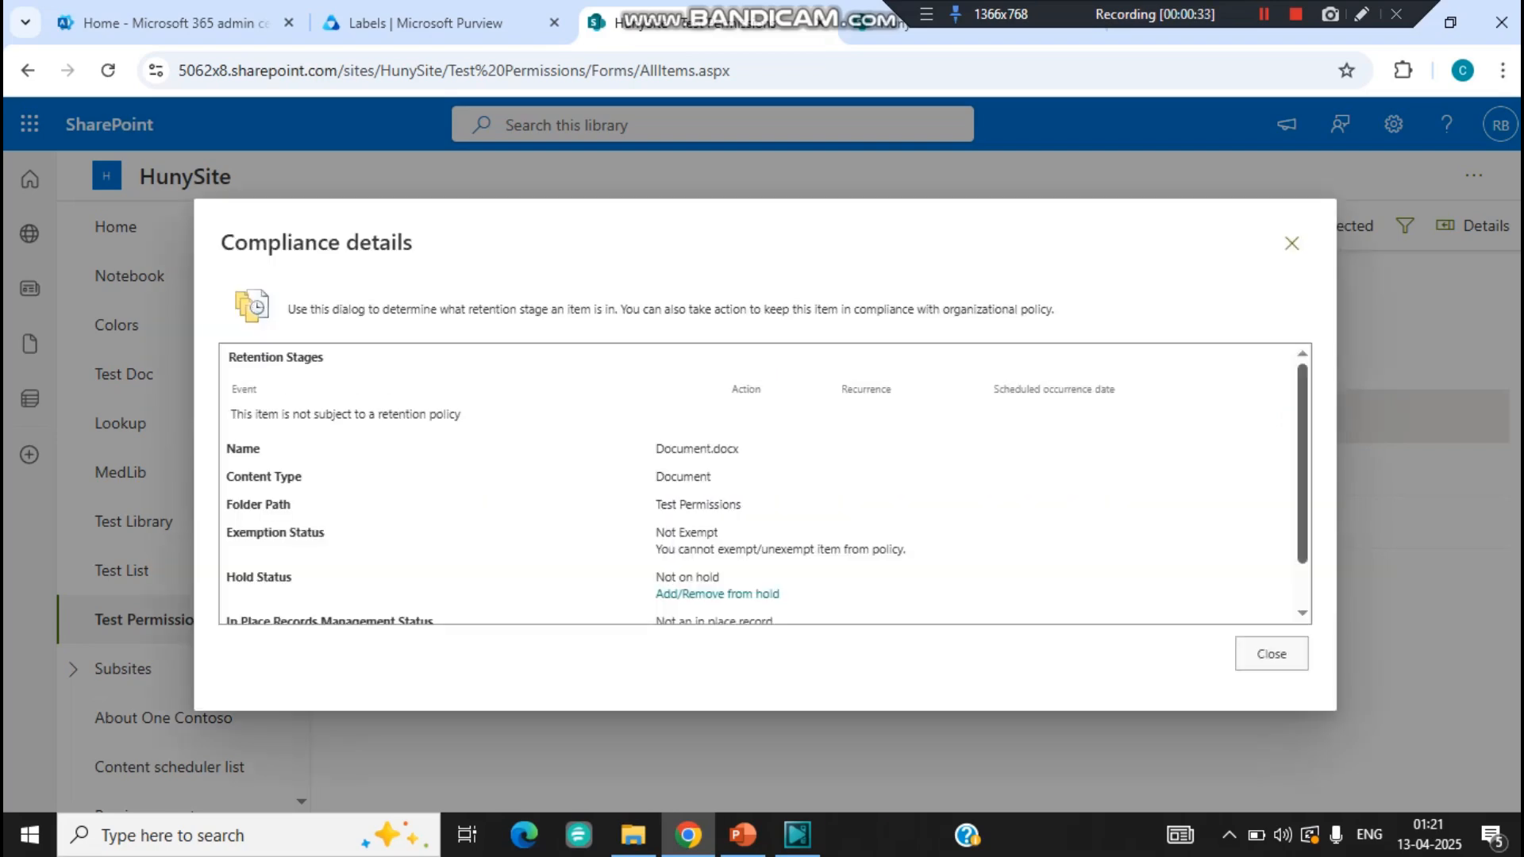
- Declare Document.docx as an in place record, accepting the edit lock, and reload the library
scroll(762, 484, "down", 1)
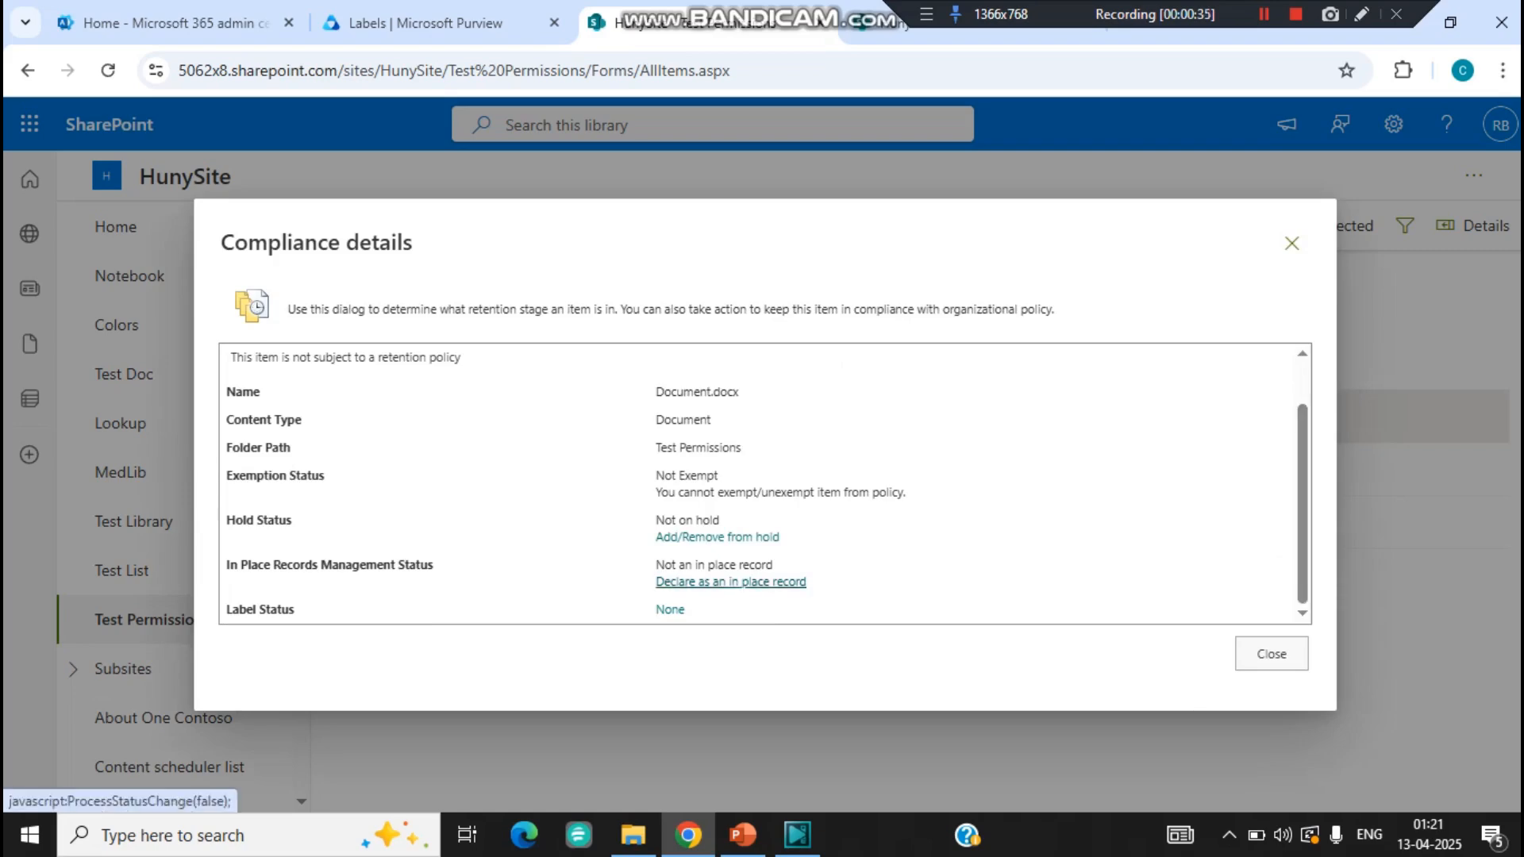
left_click(730, 581)
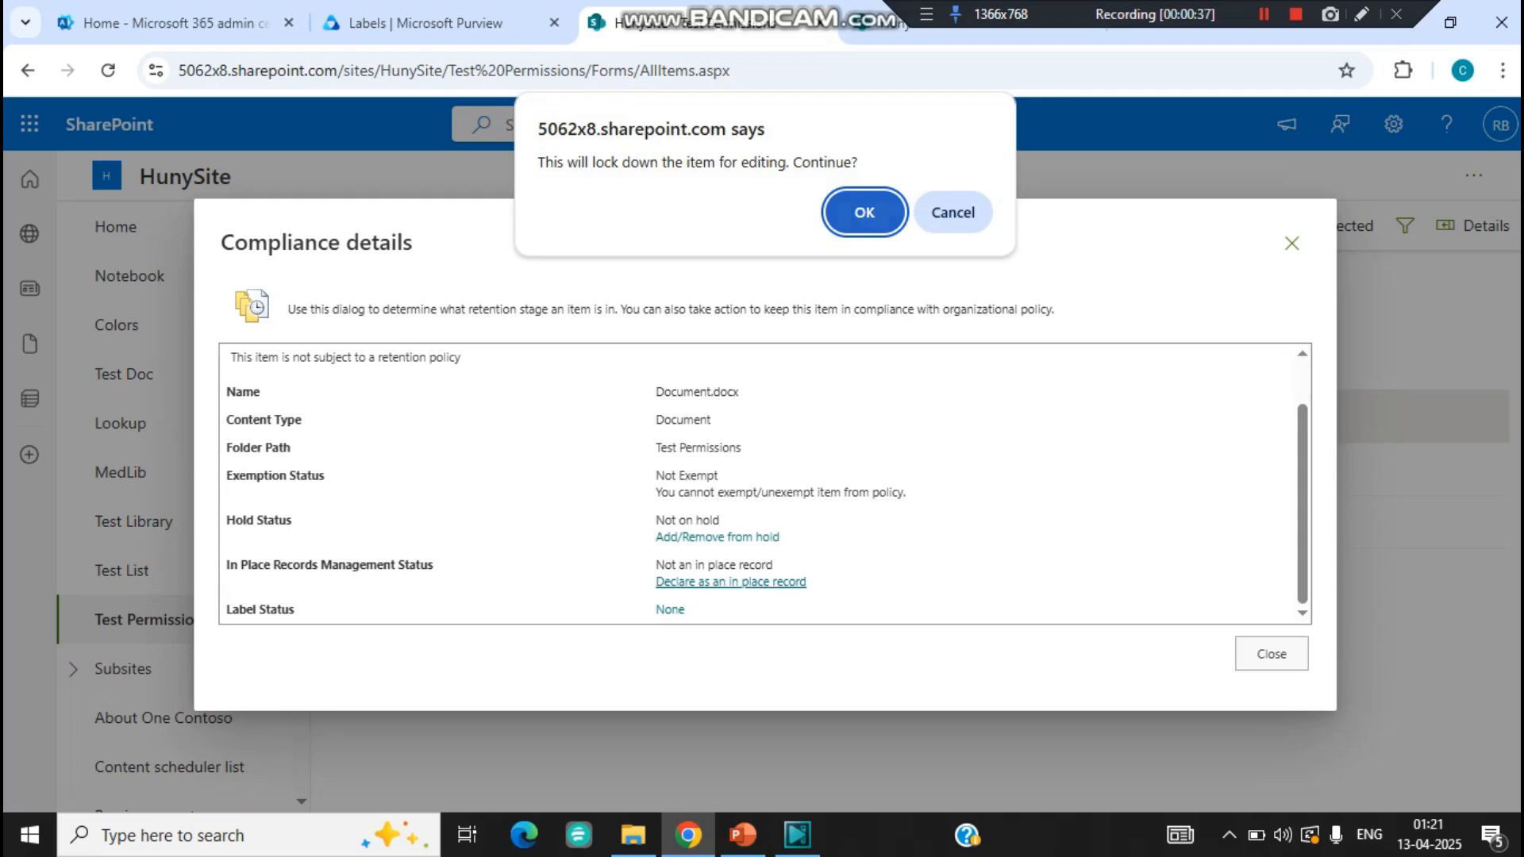
key("Return")
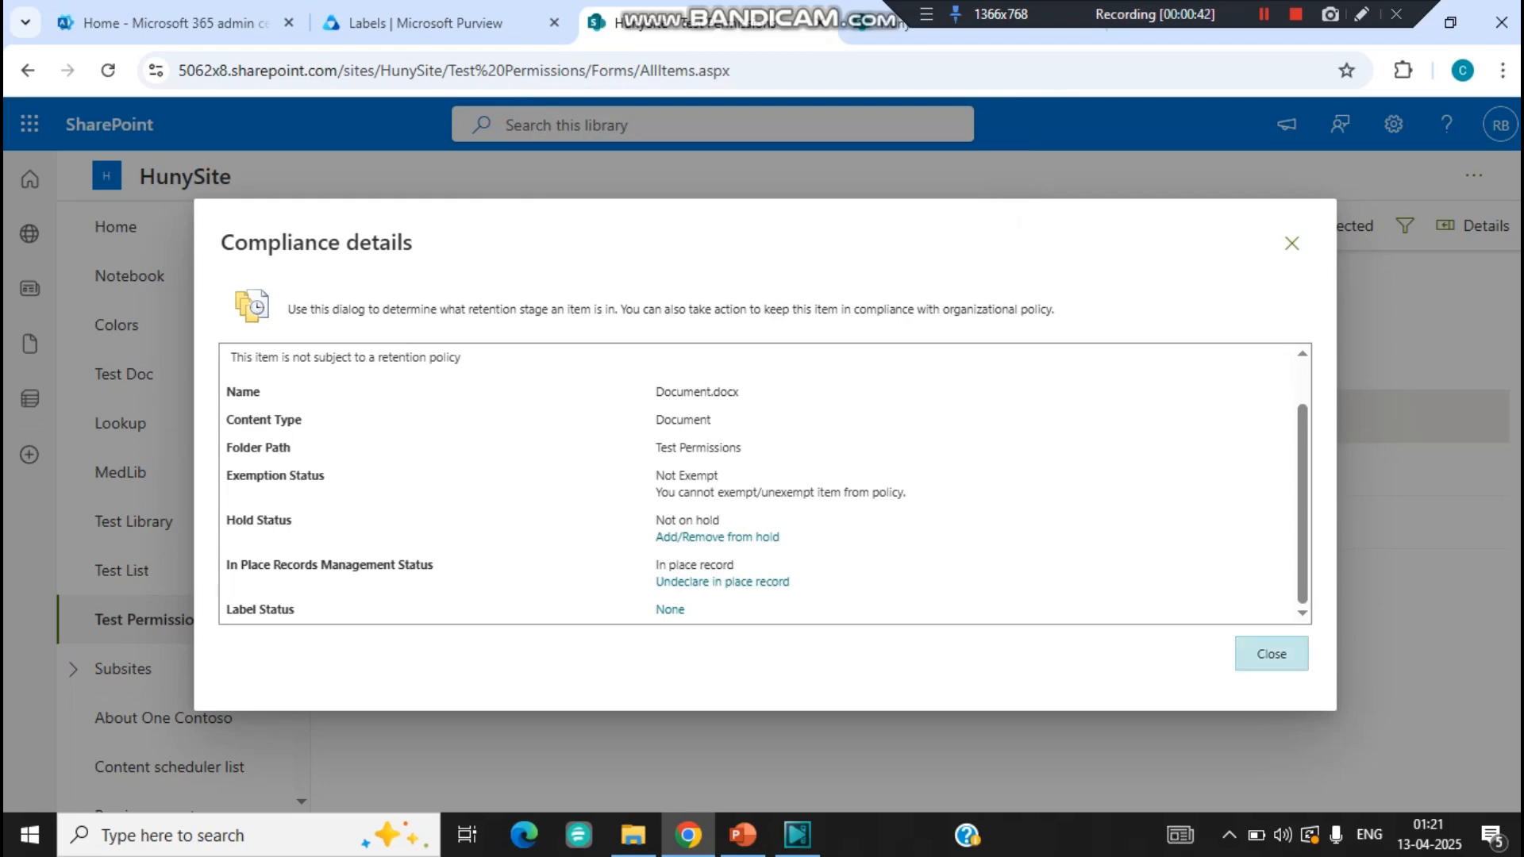
left_click(1271, 653)
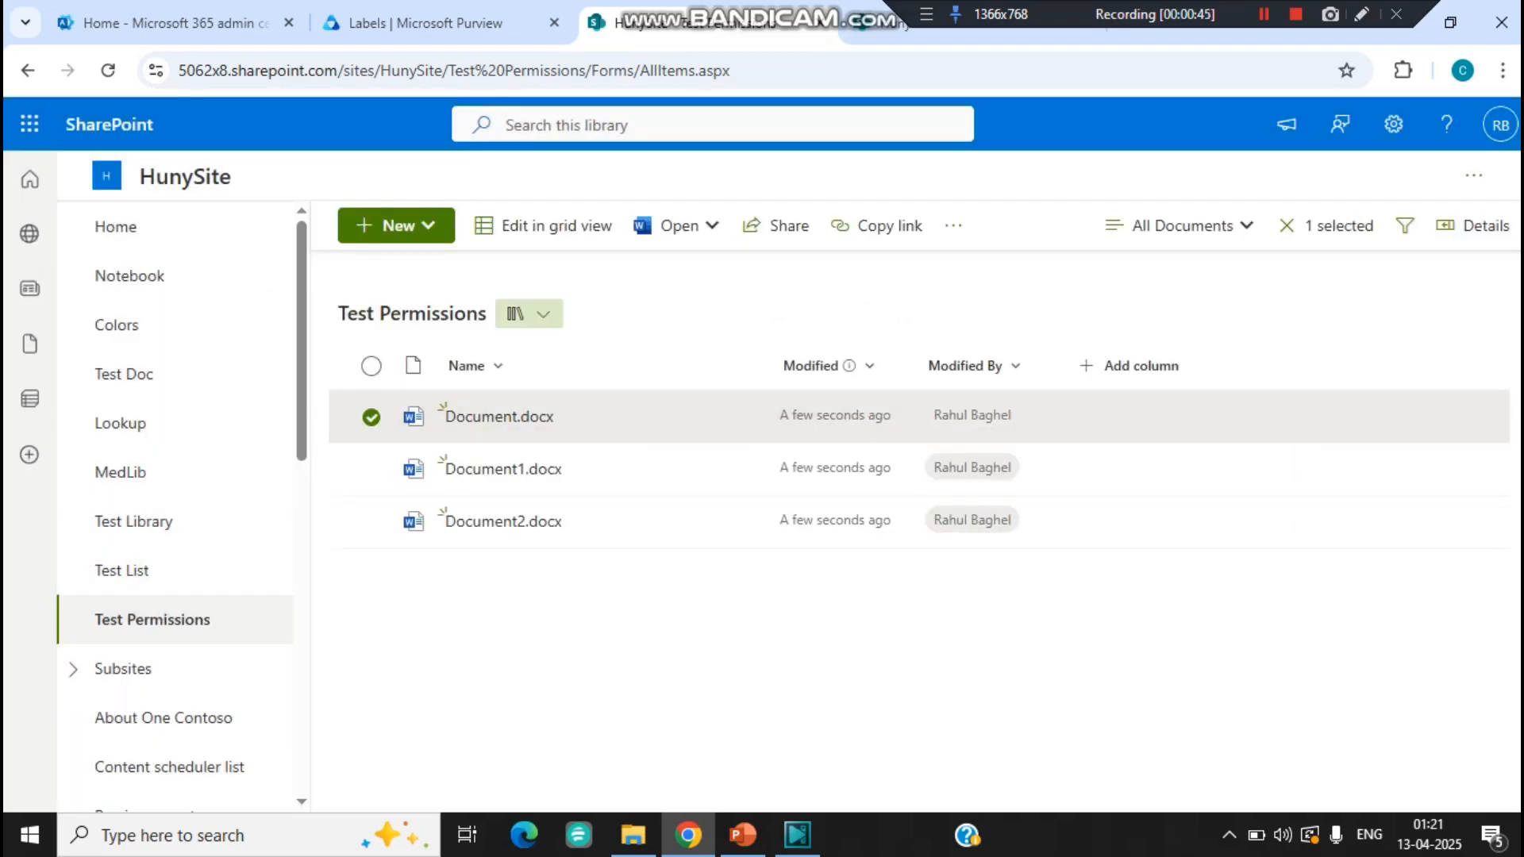
left_click(108, 69)
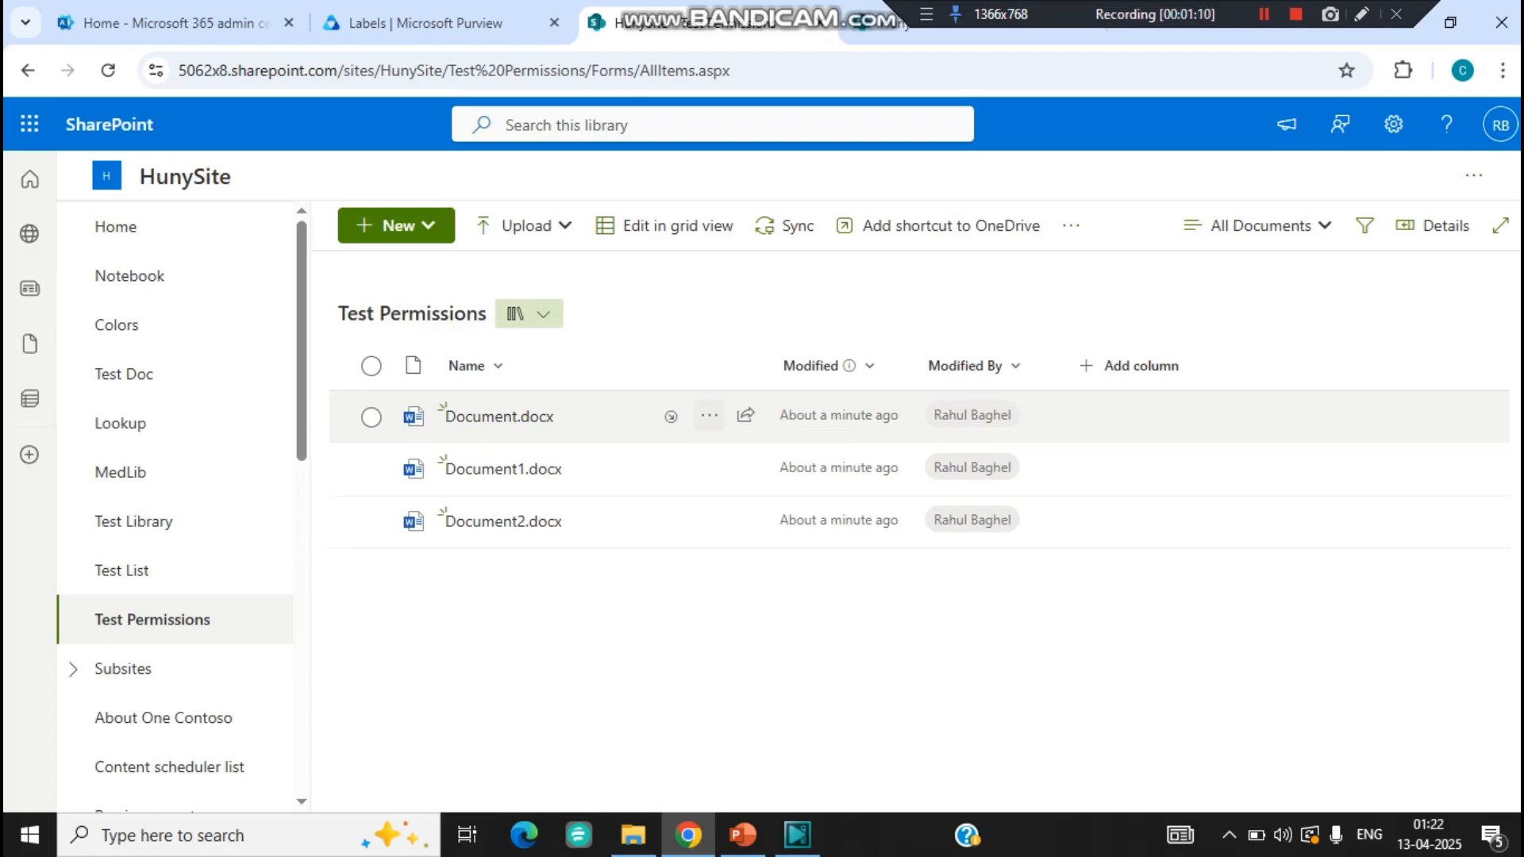
- Try to move the declared record Document.docx to the Test Library of the Record_Center_testing site
left_click(708, 415)
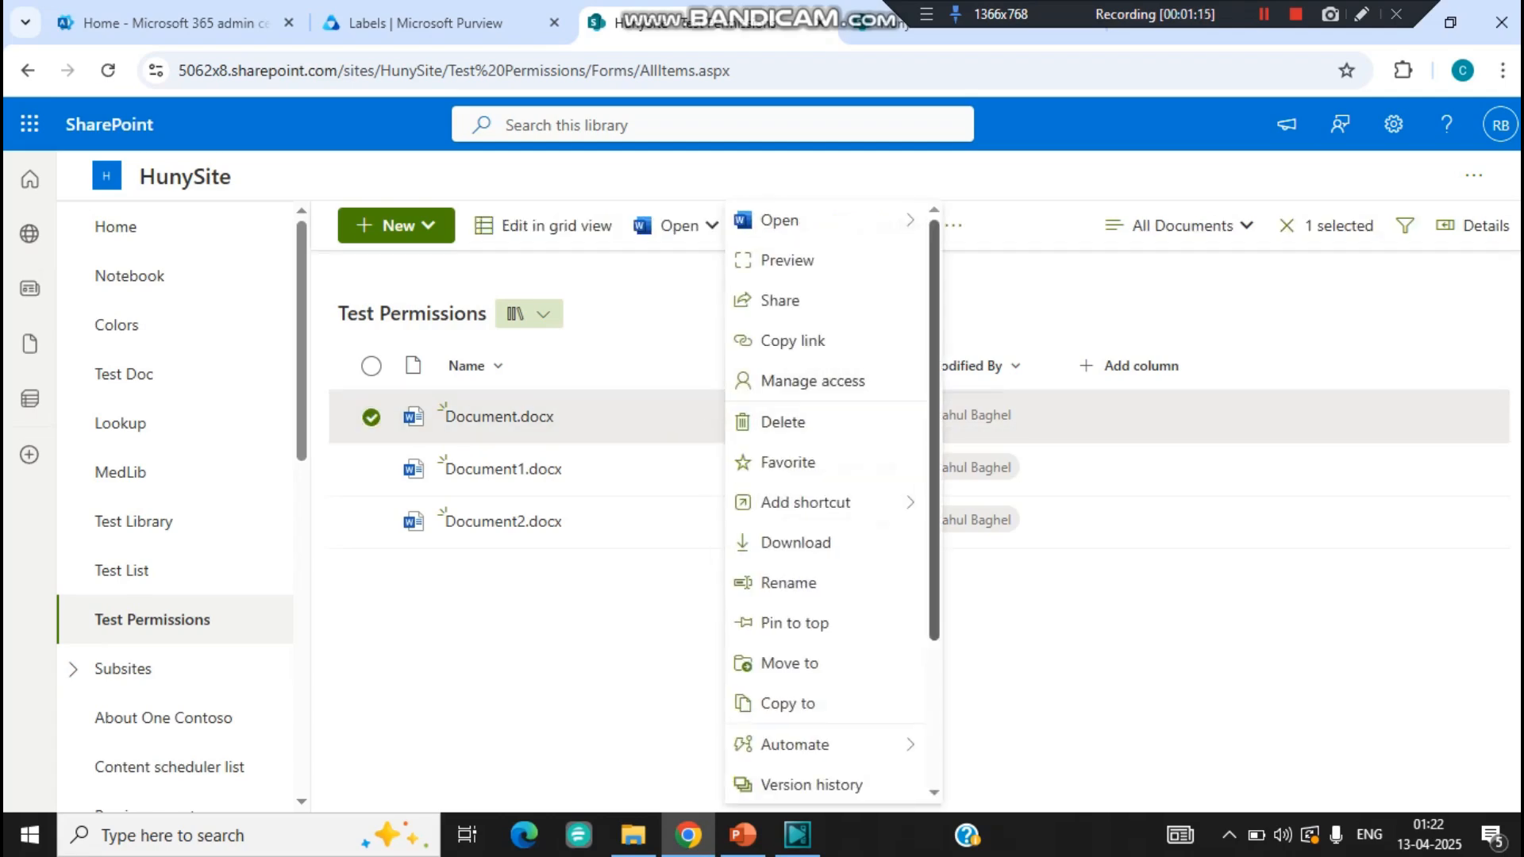
scroll(833, 500, "down", 3)
scroll(826, 444, "up", 3)
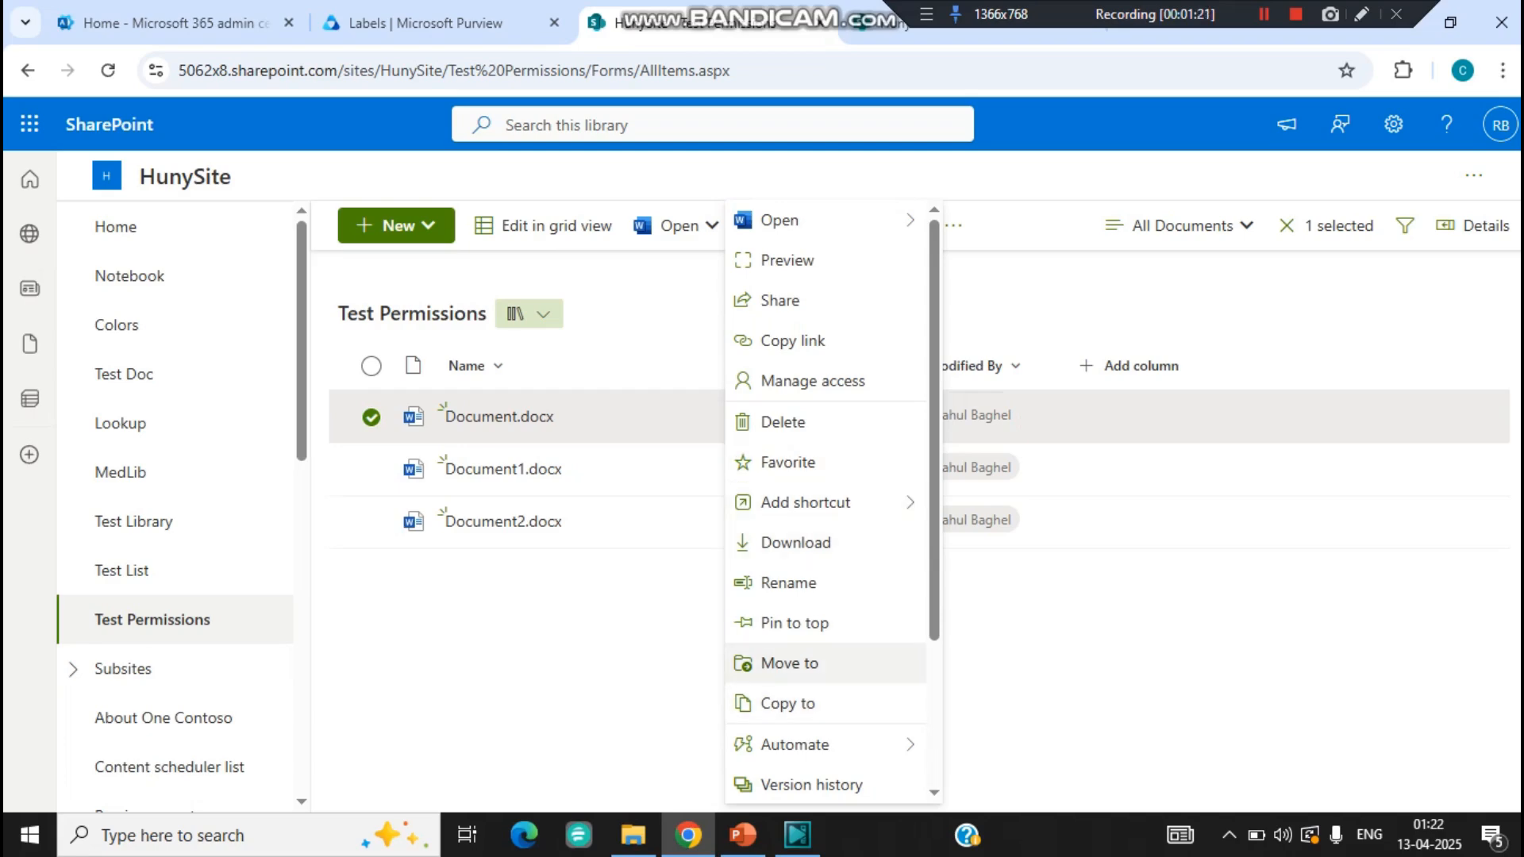
left_click(789, 663)
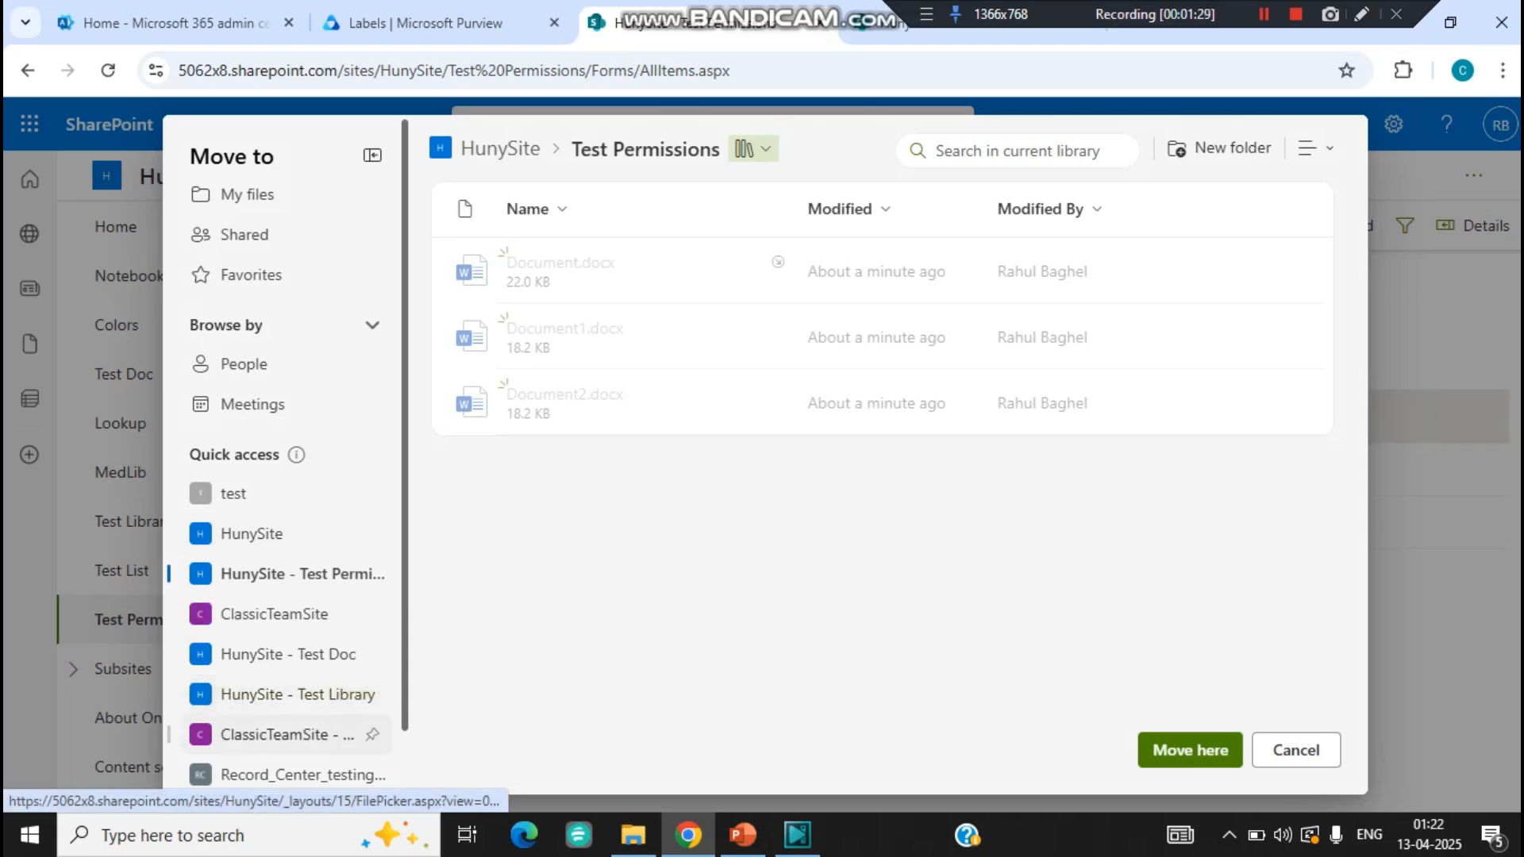
left_click(301, 694)
left_click(278, 775)
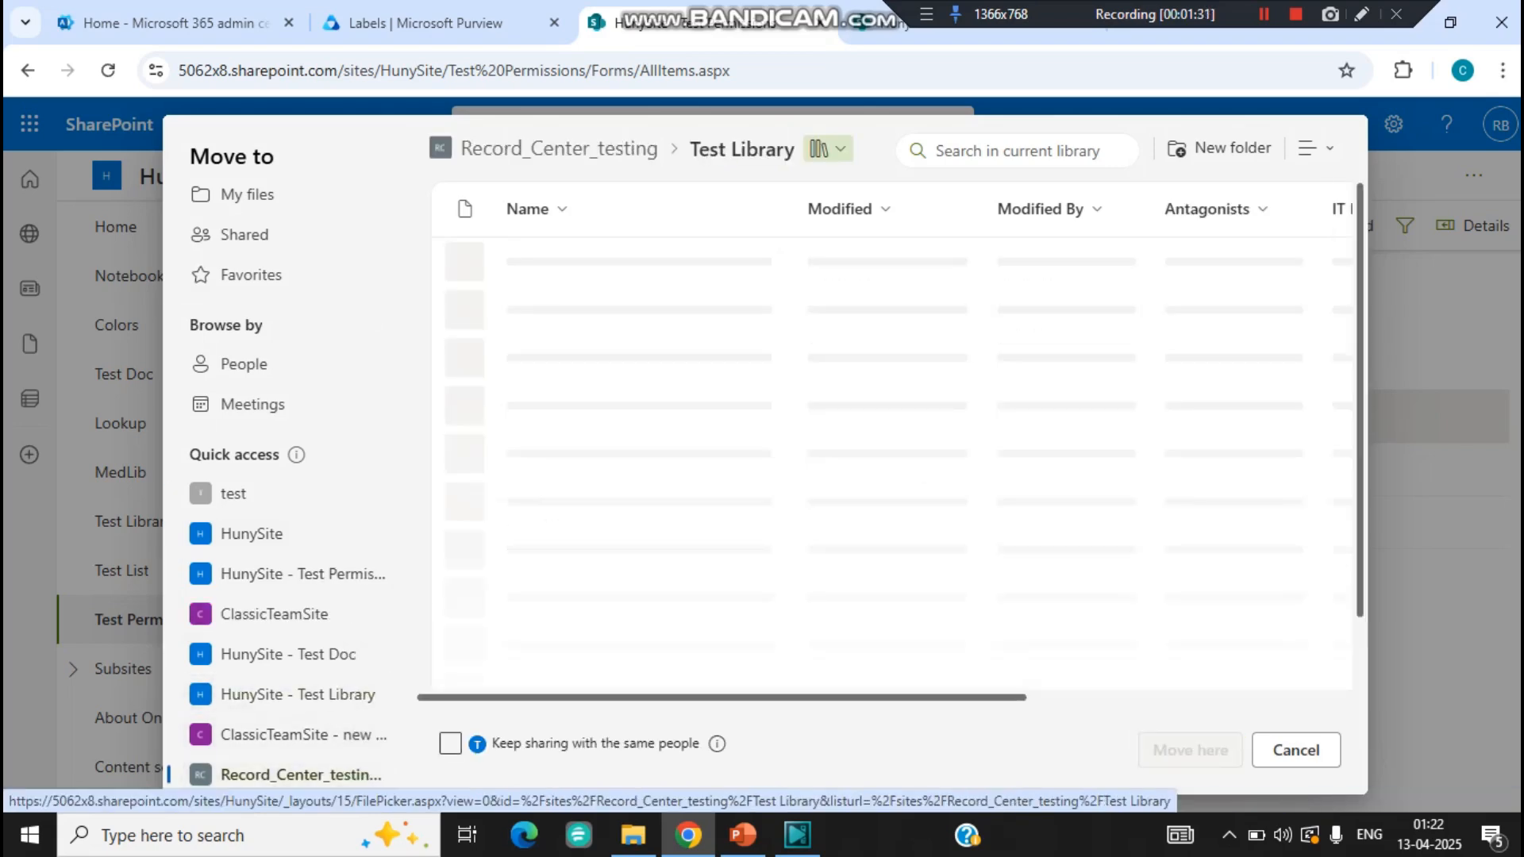
left_click(1190, 750)
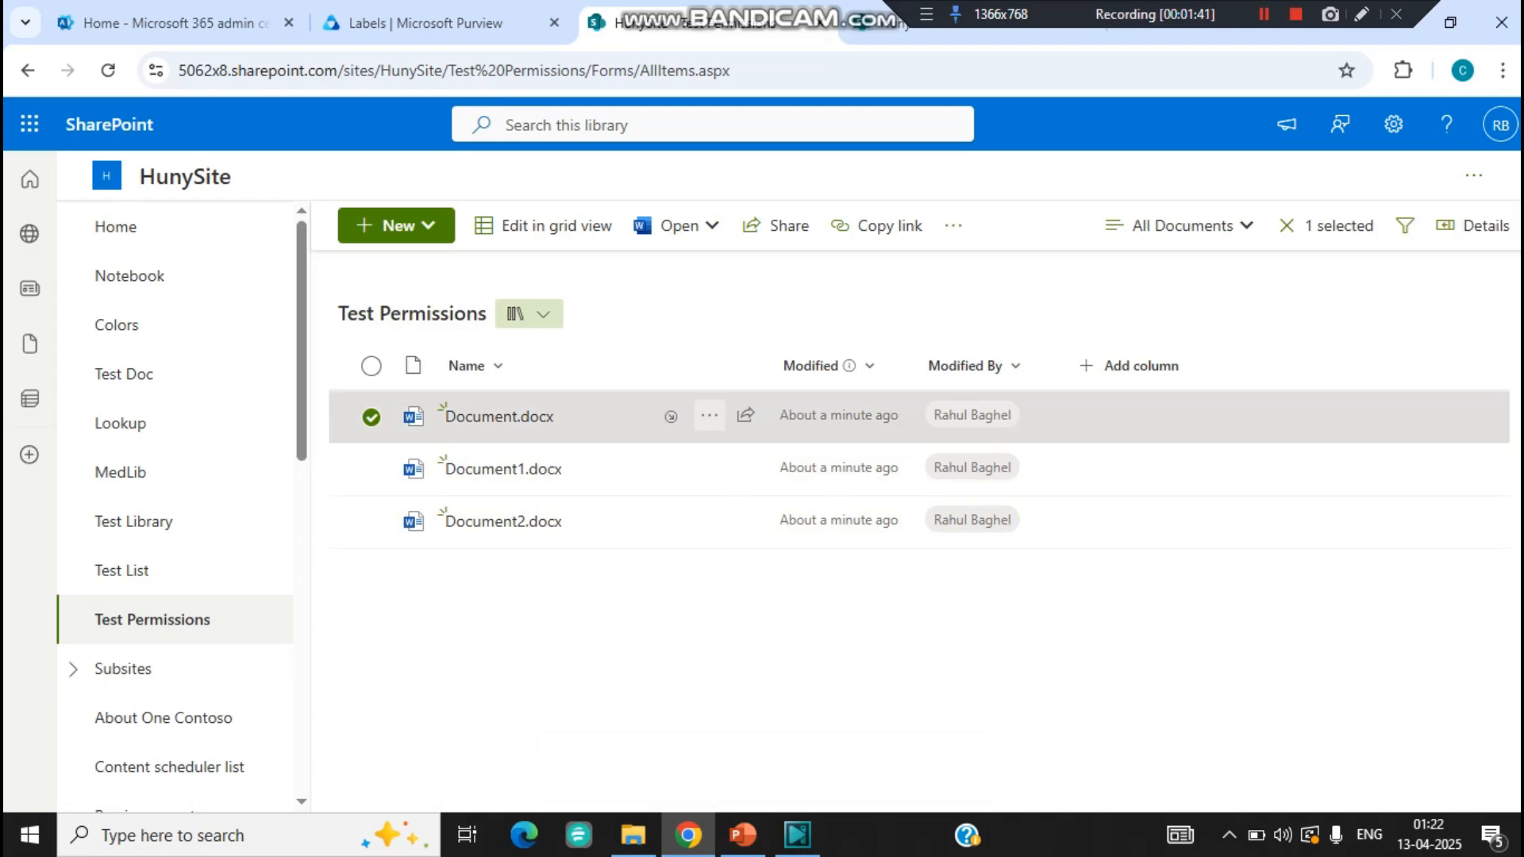
- Try to rename the declared record Document.docx in the Test Permissions library, then clear the file selection
left_click(708, 415)
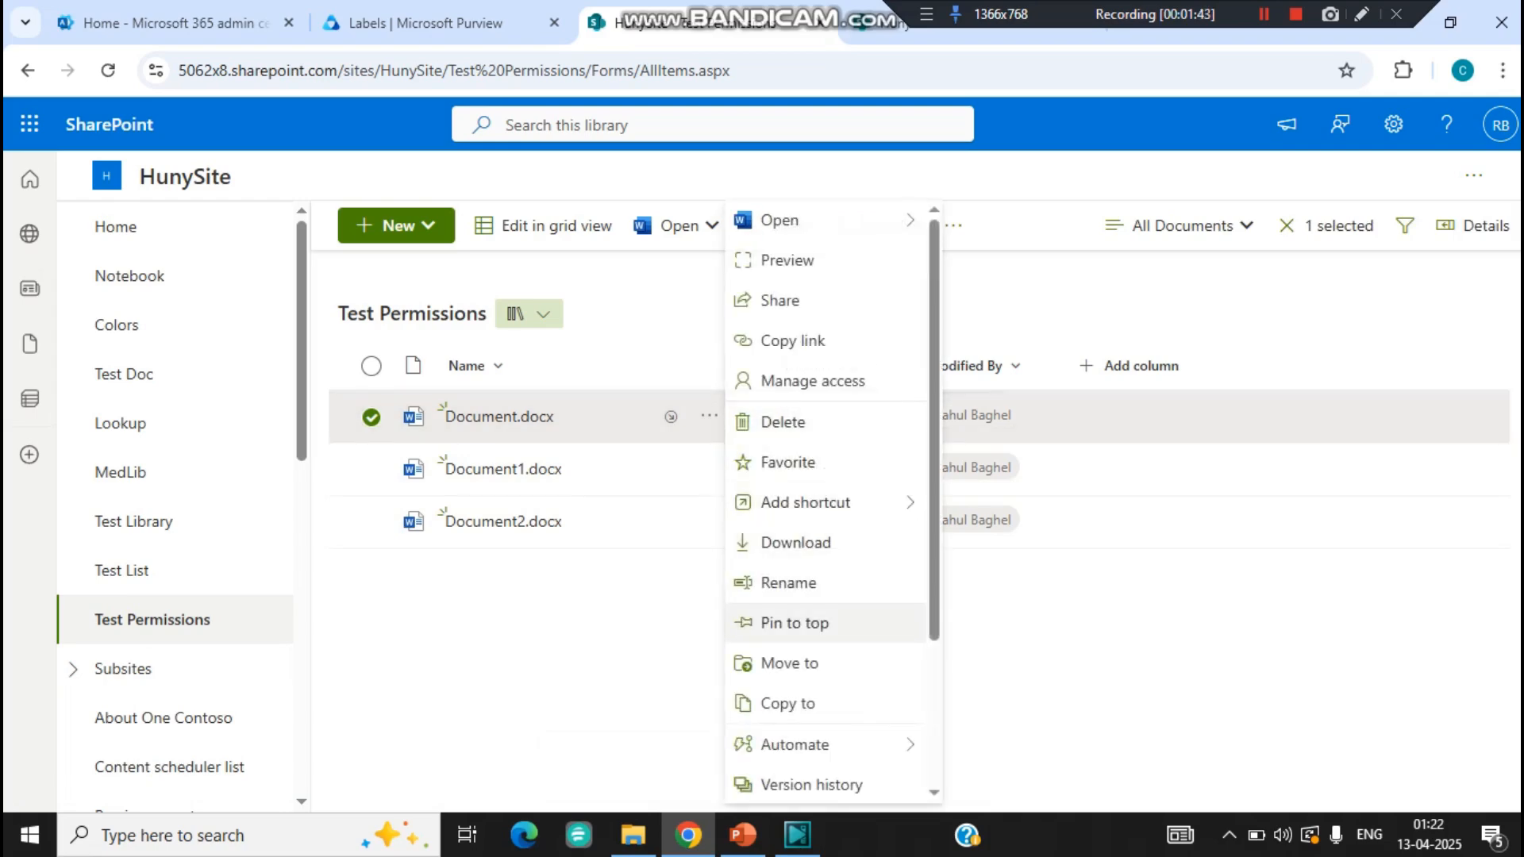
left_click(788, 582)
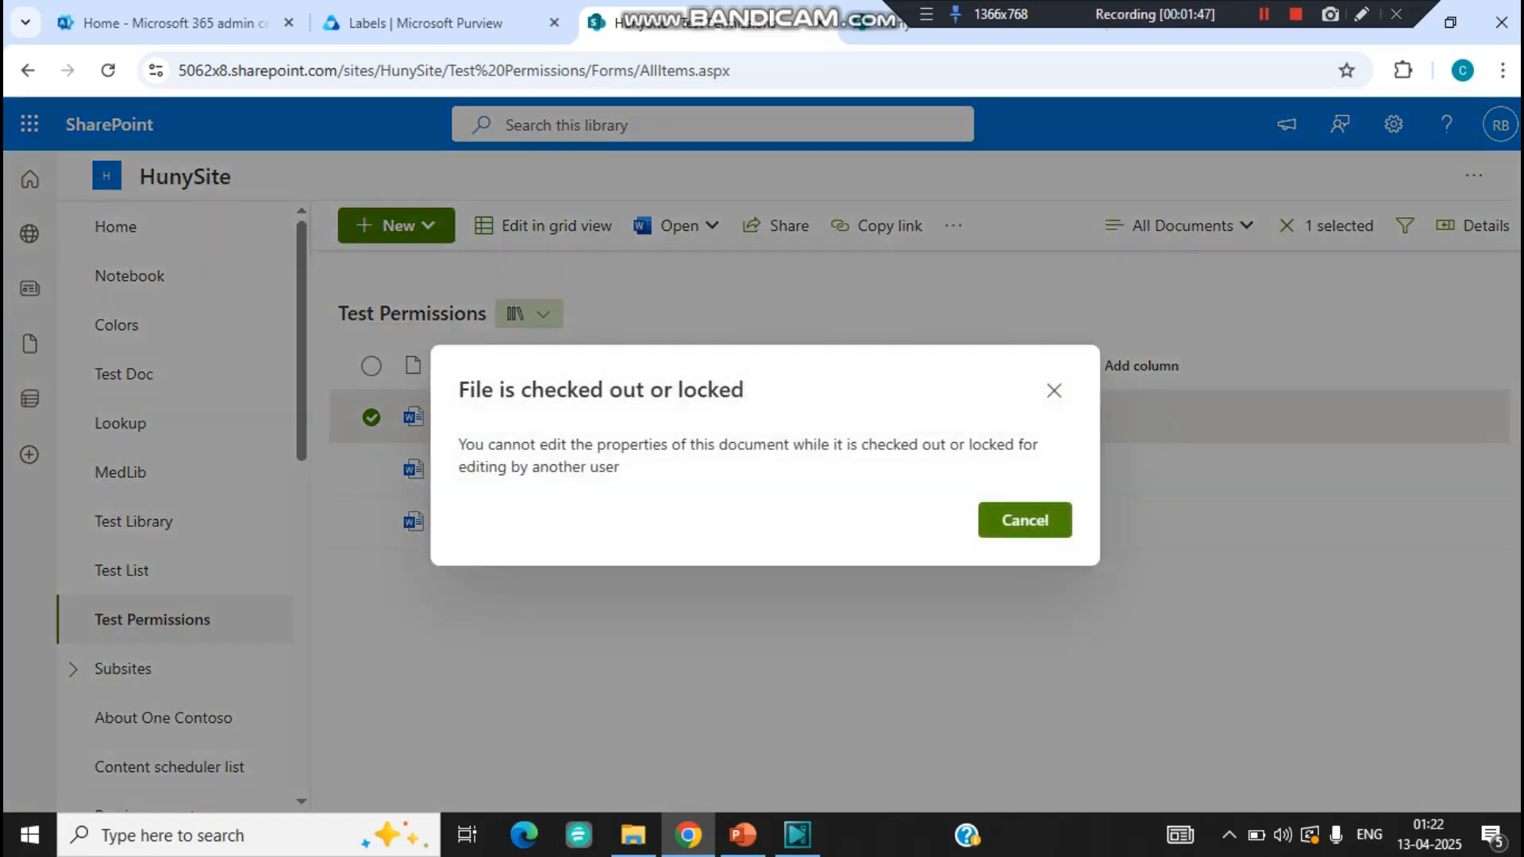
left_click(1025, 520)
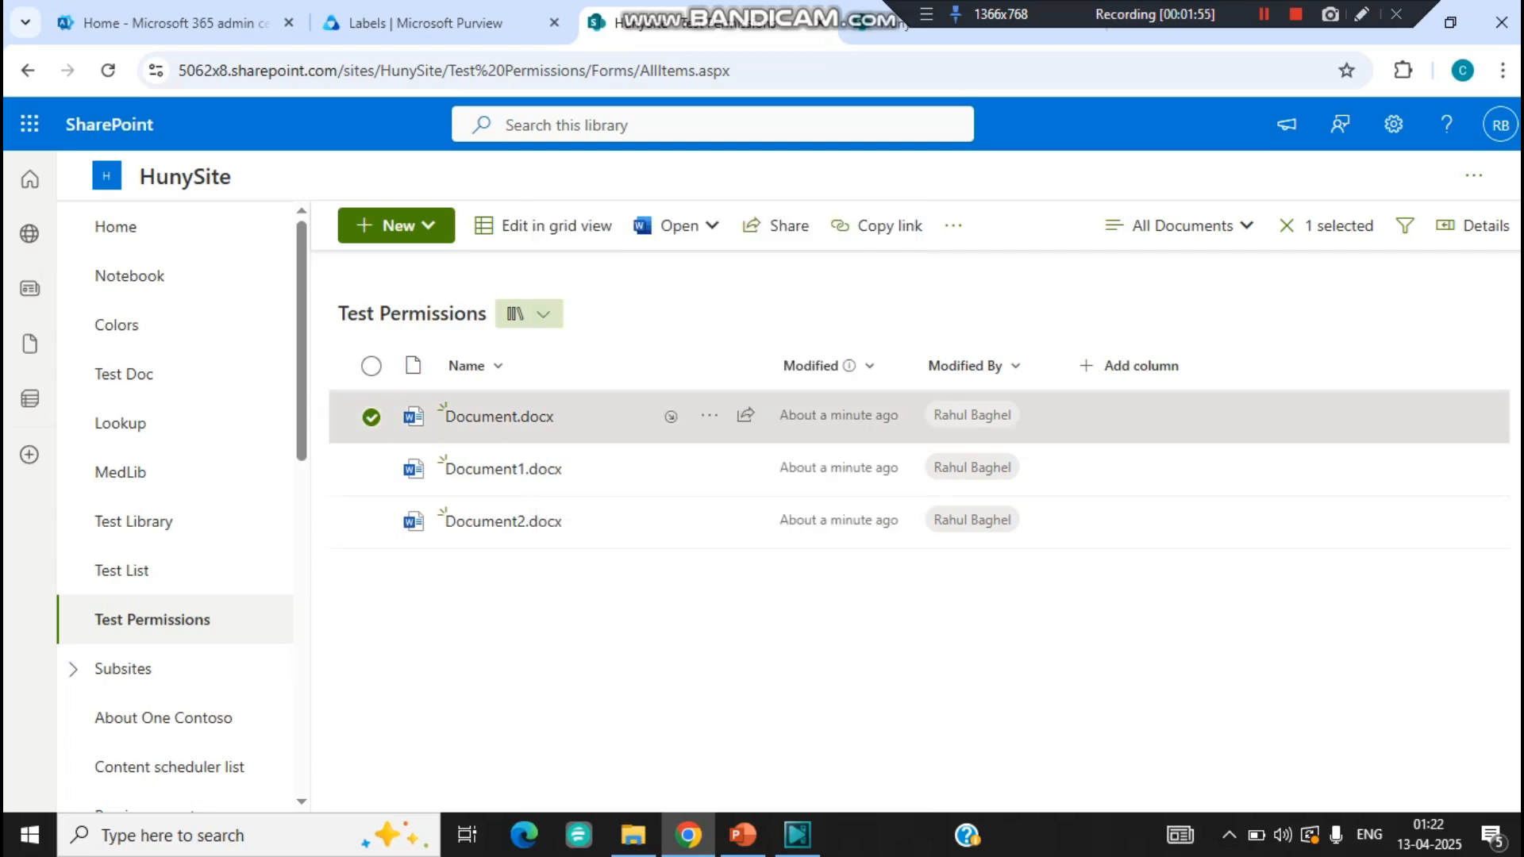
mouse_move(499, 416)
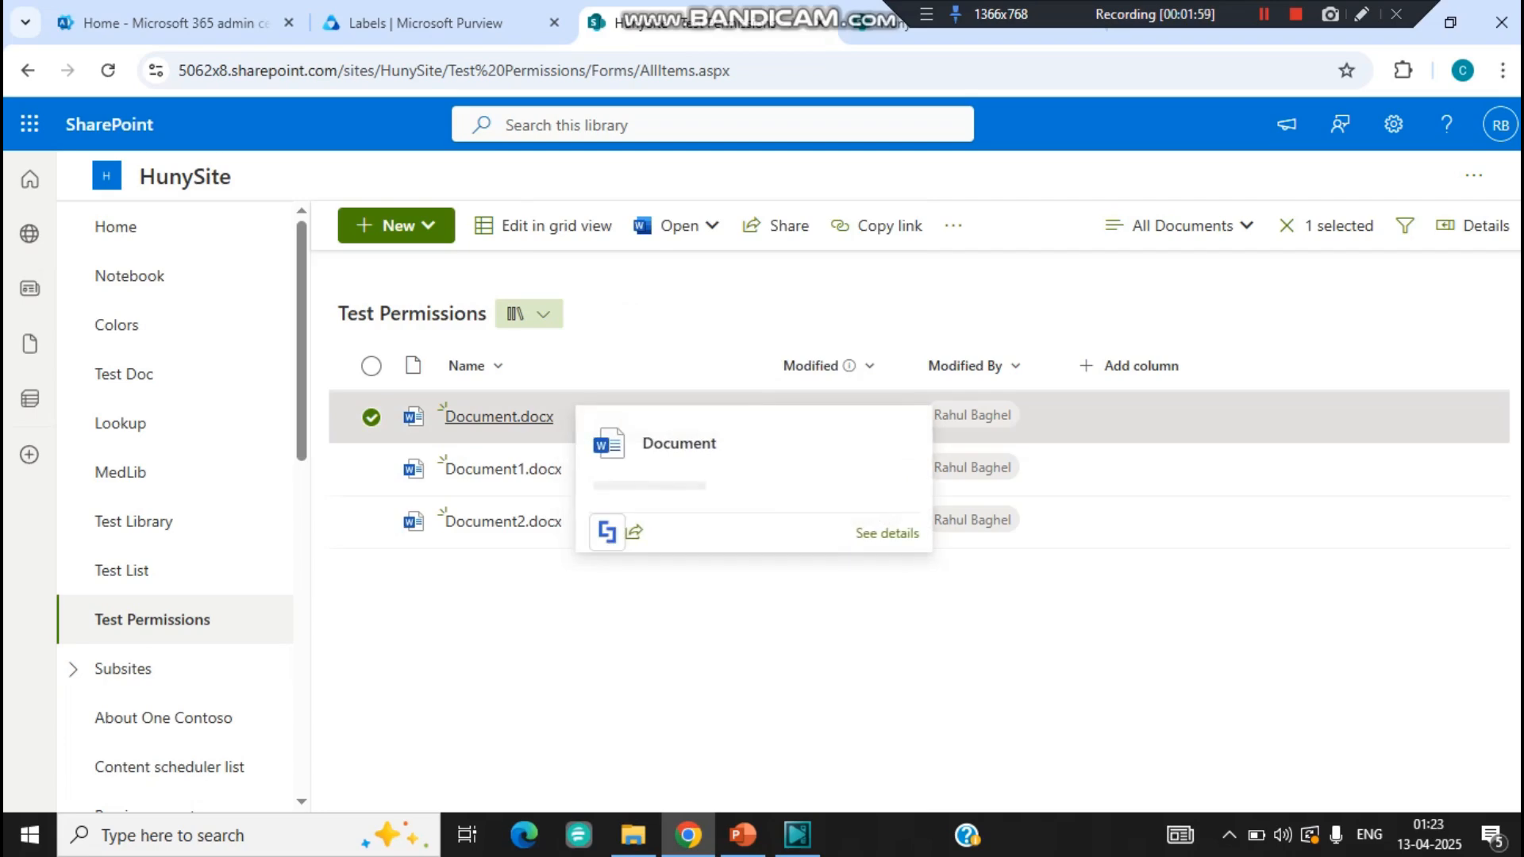
left_click(627, 615)
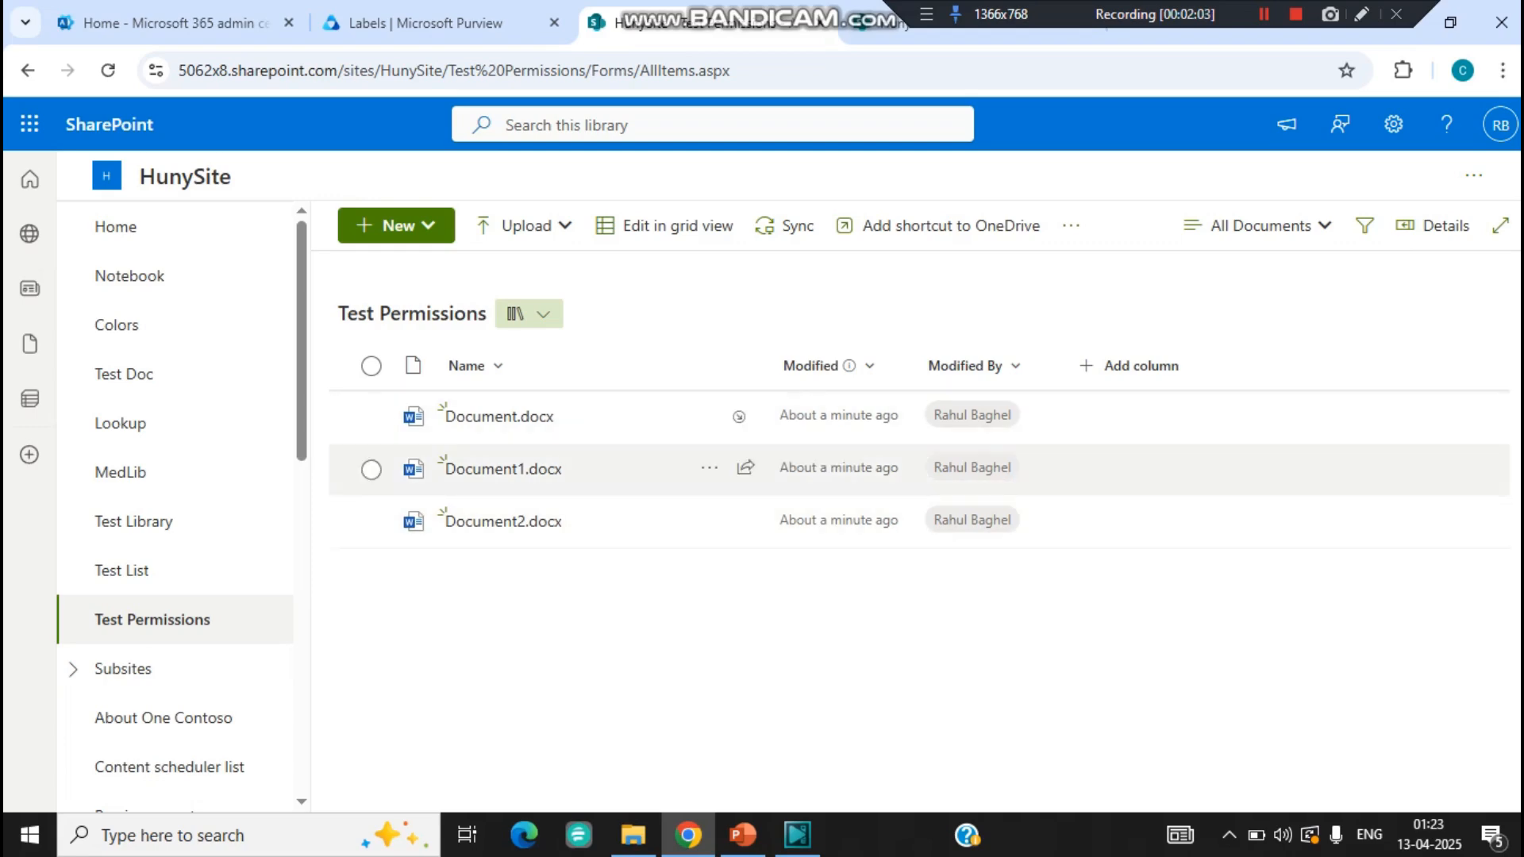
- Open the details of Document1.docx in the Test Permissions library
left_click(642, 469)
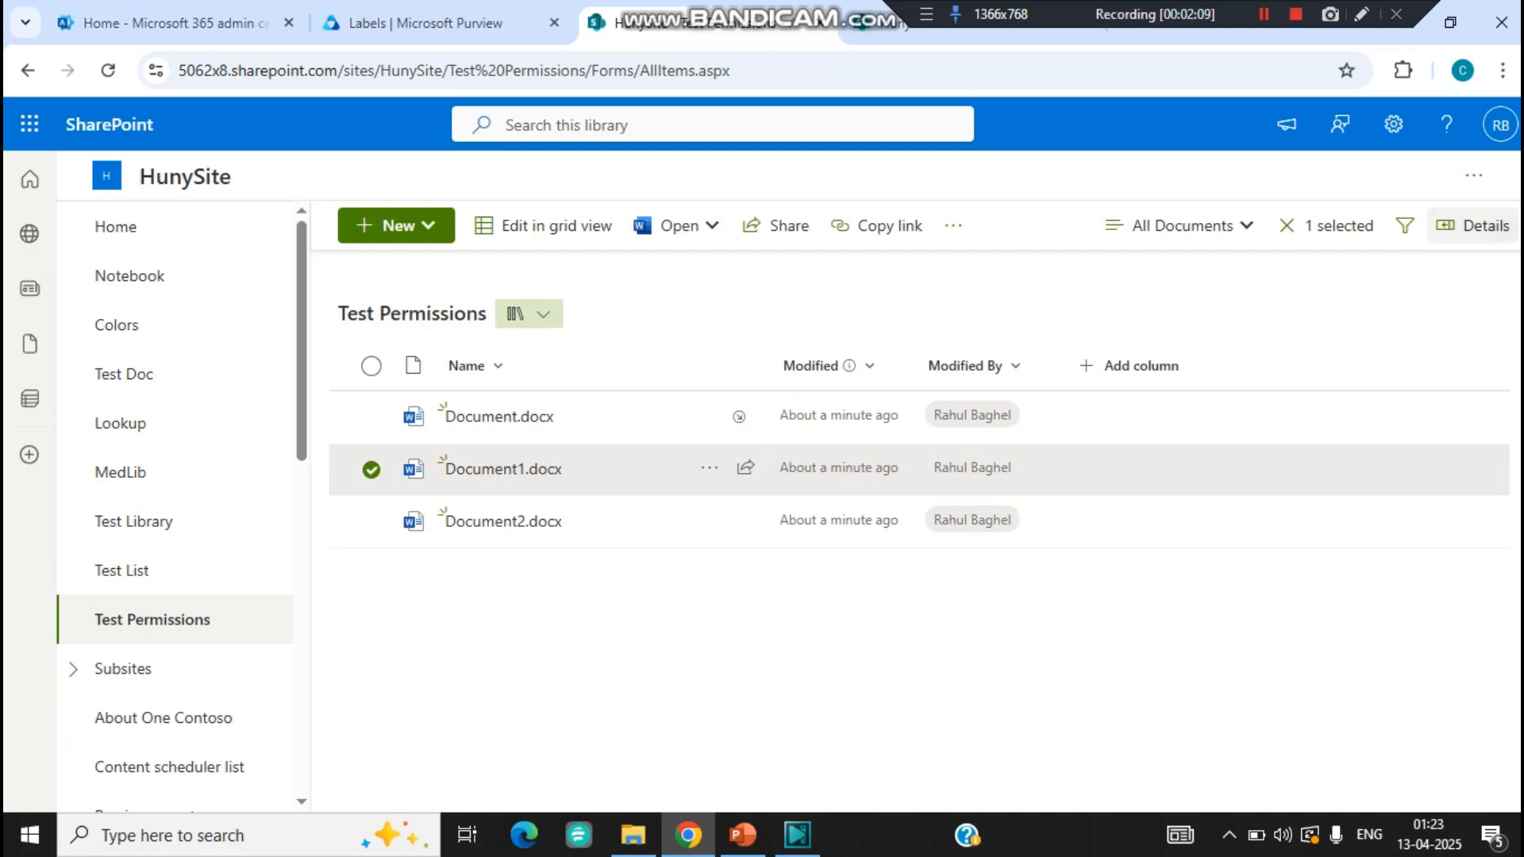
left_click(1474, 226)
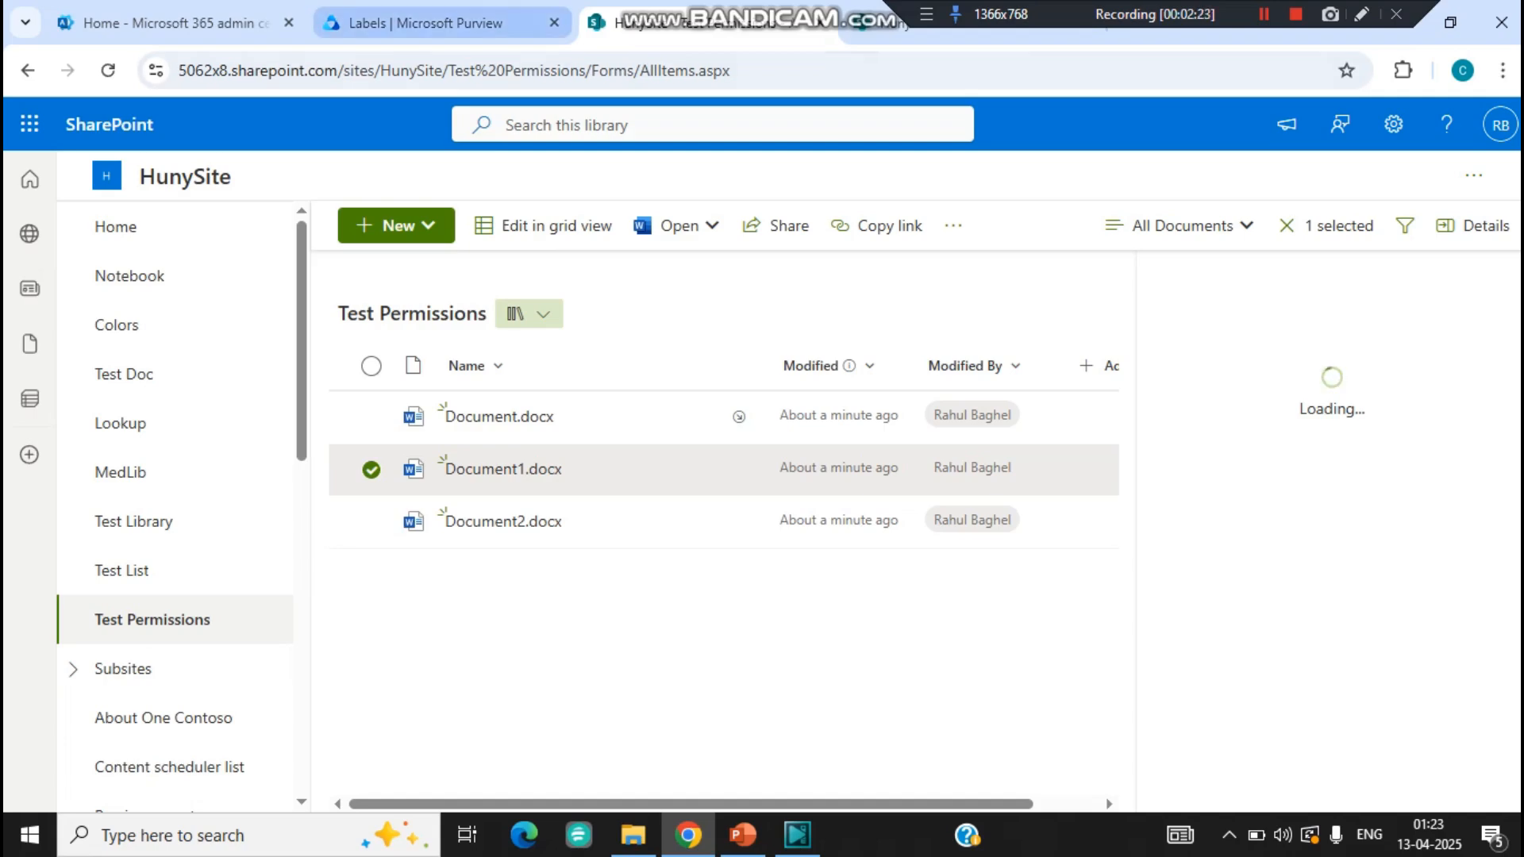
- Switch to Microsoft Purview and discard the unfinished retention label
left_click(441, 24)
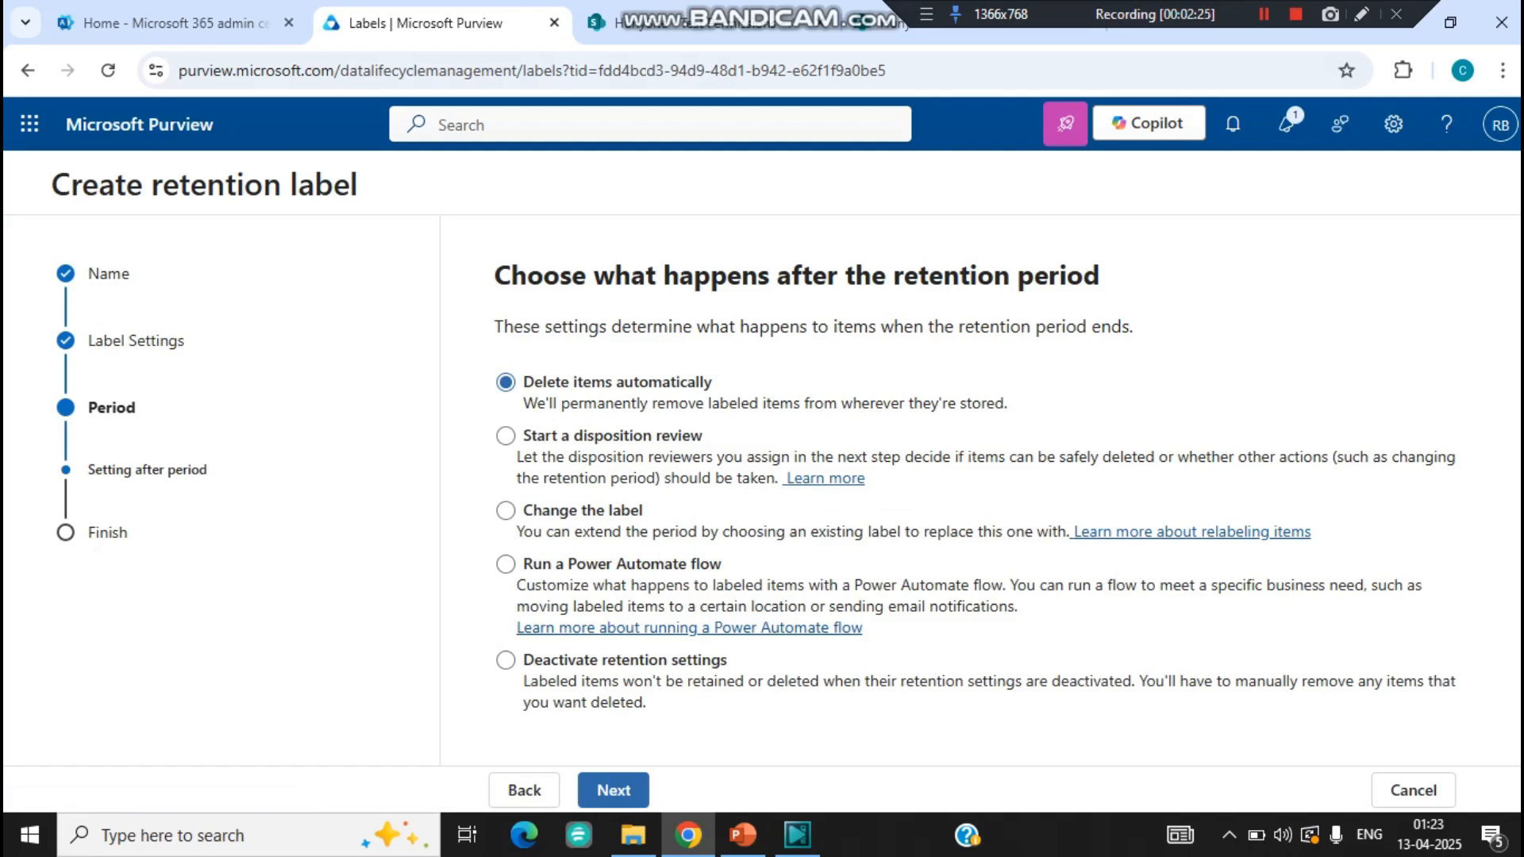
left_click(1413, 790)
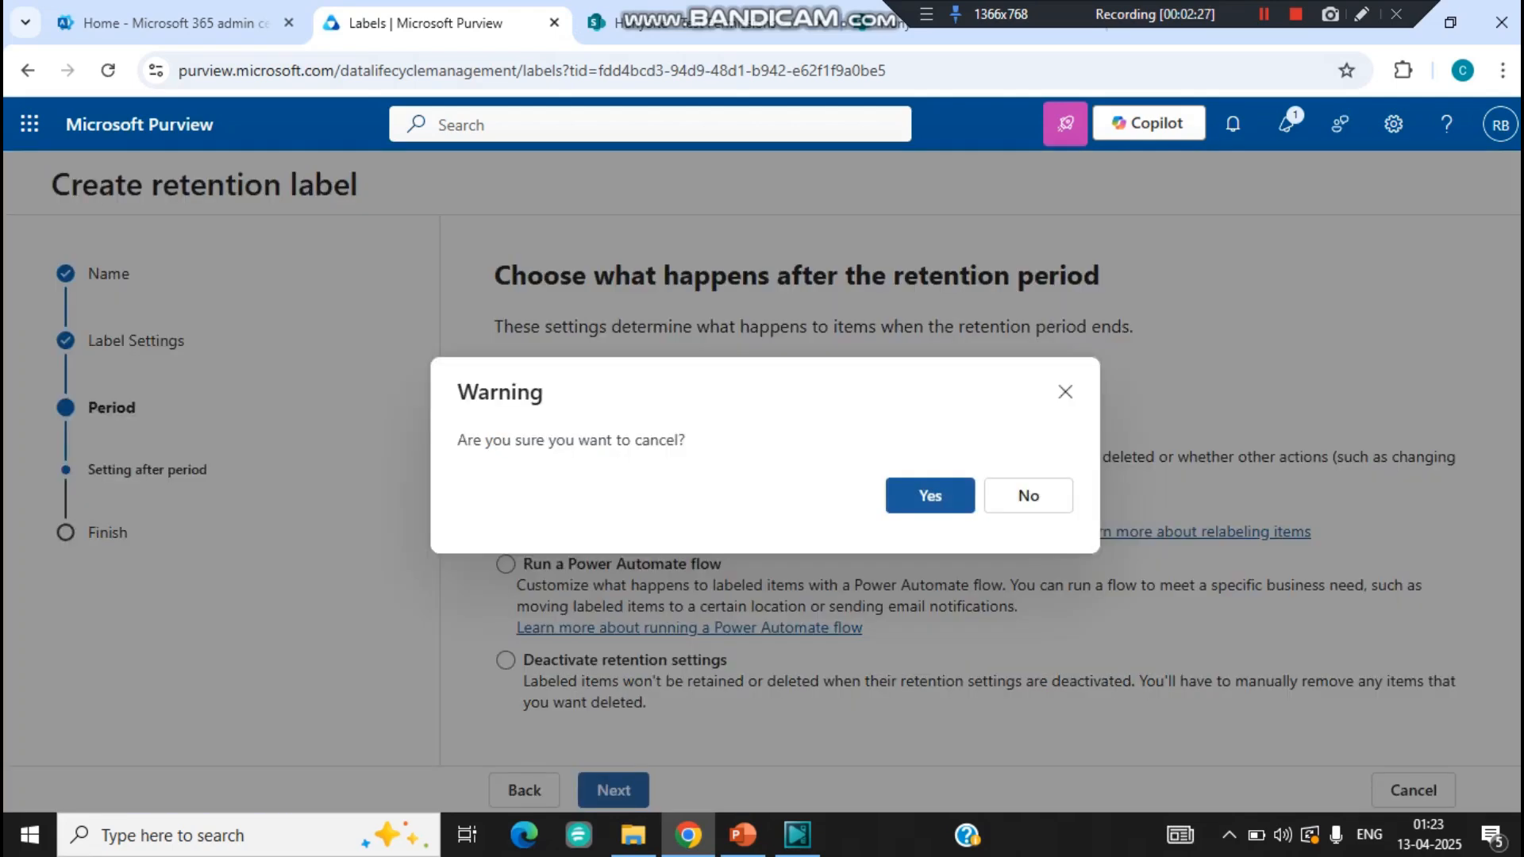
left_click(930, 496)
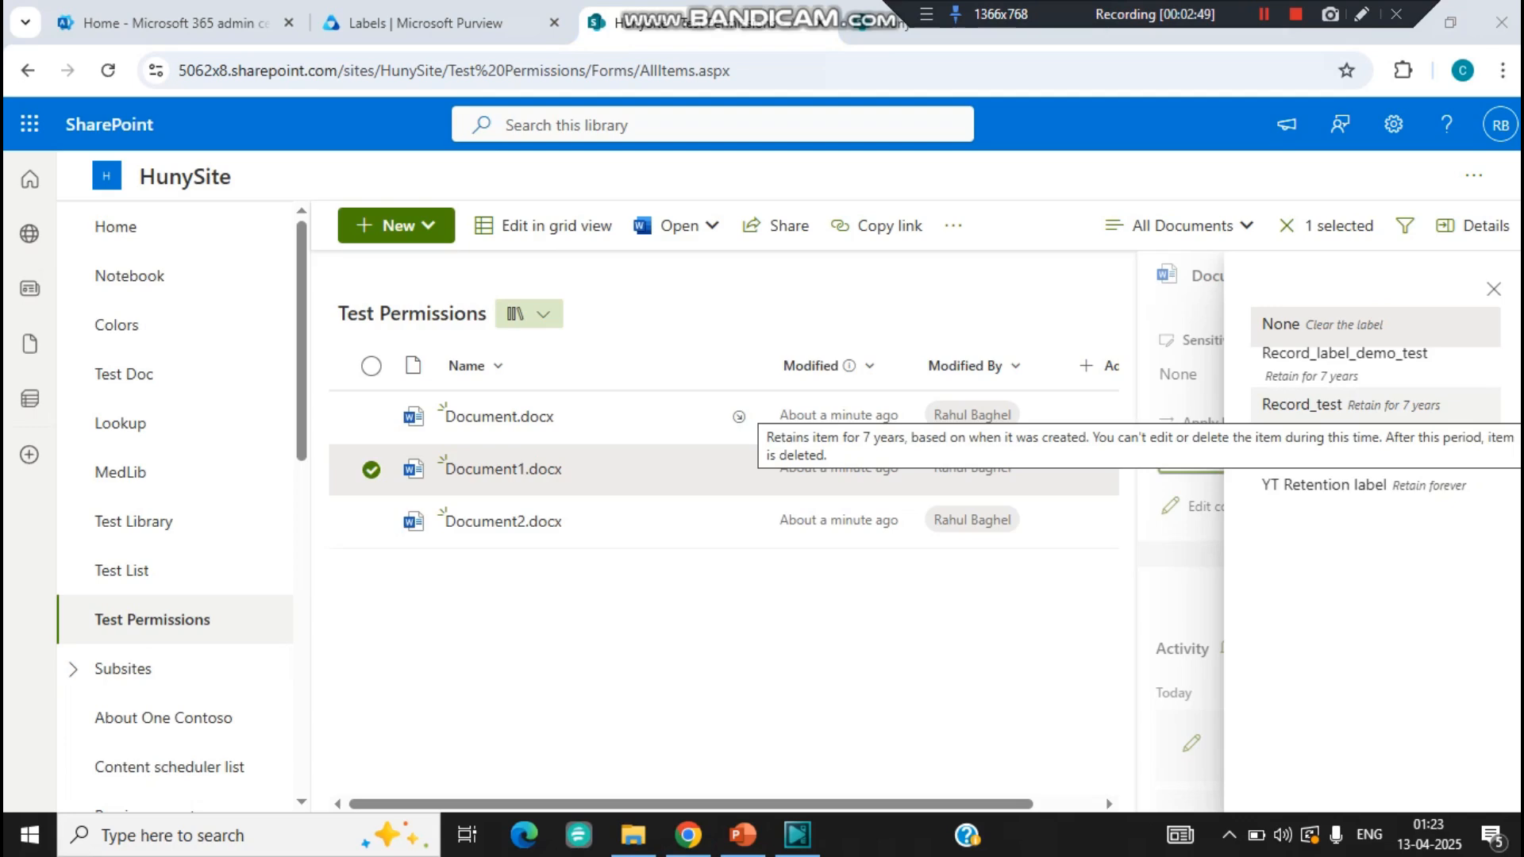
- Apply the Record_test retention label to Document1.docx in SharePoint and close its details
left_click(1301, 405)
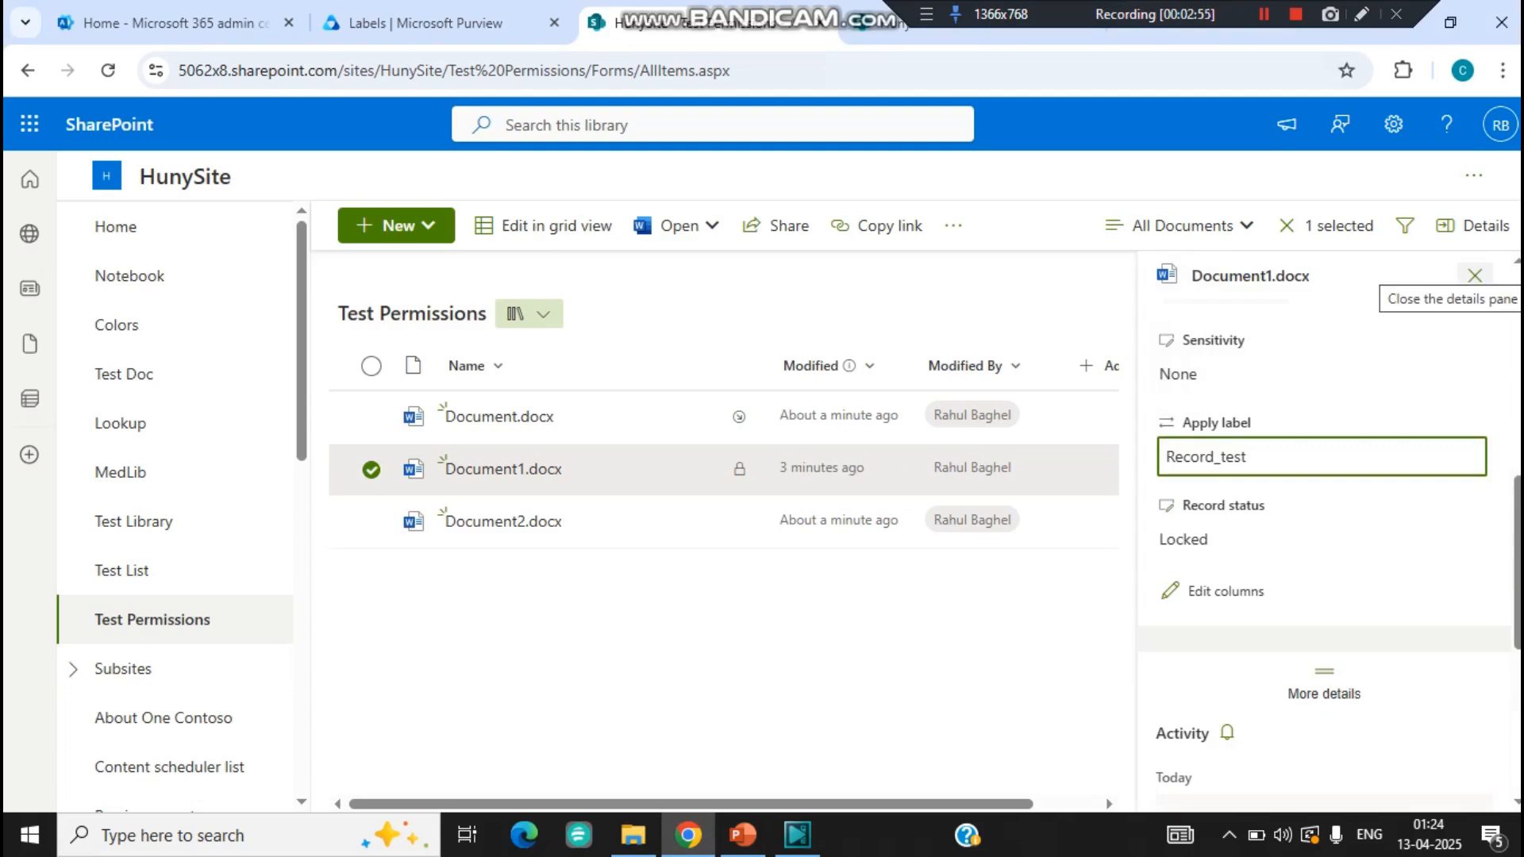
left_click(1475, 275)
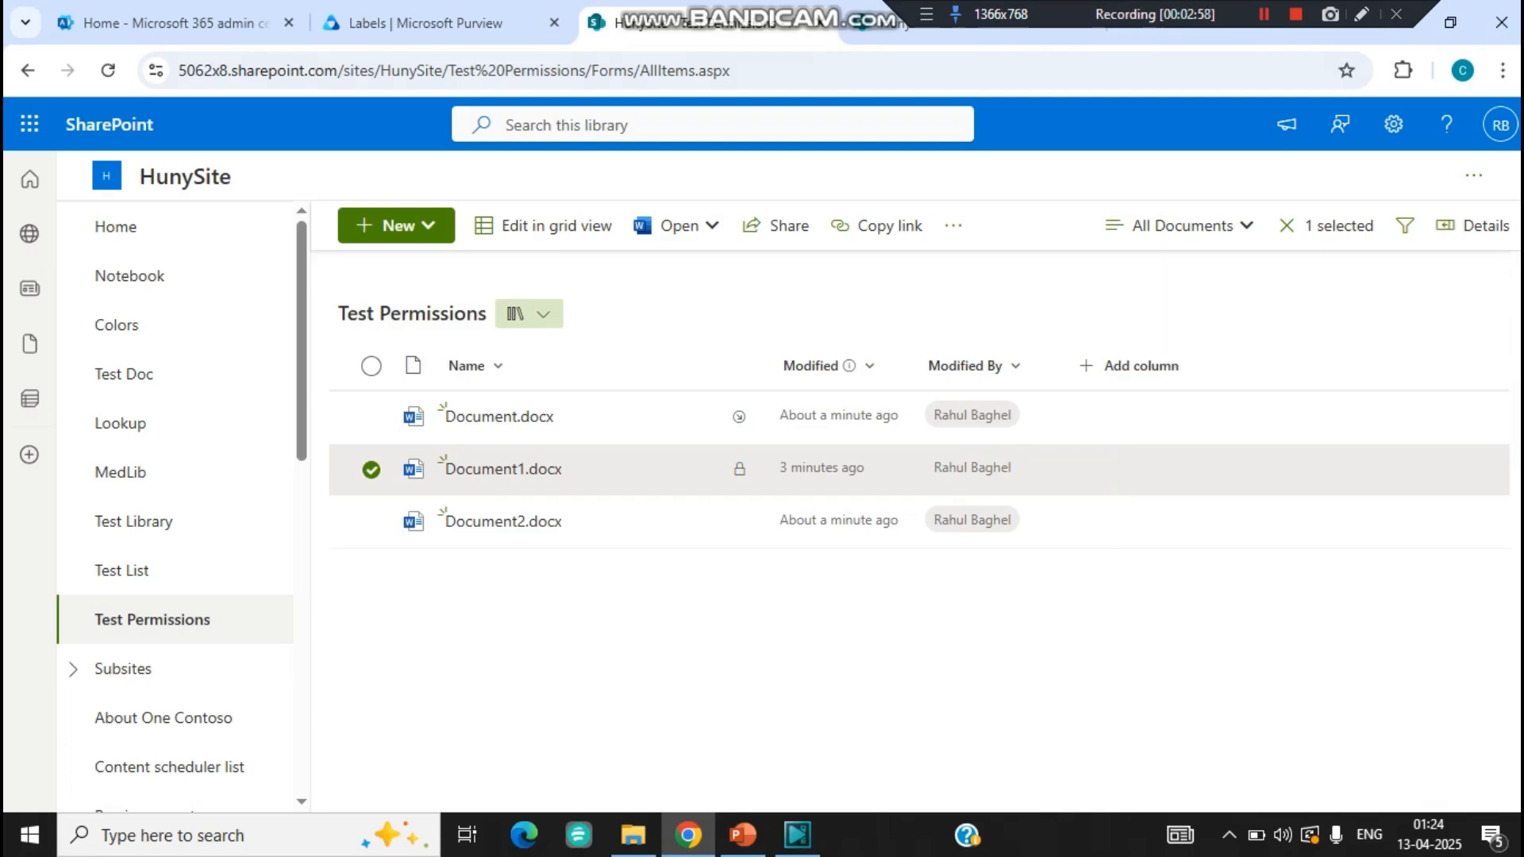
- Try to delete Document1.docx, which carries the Record_test label, from the Test Permissions library
mouse_move(671, 470)
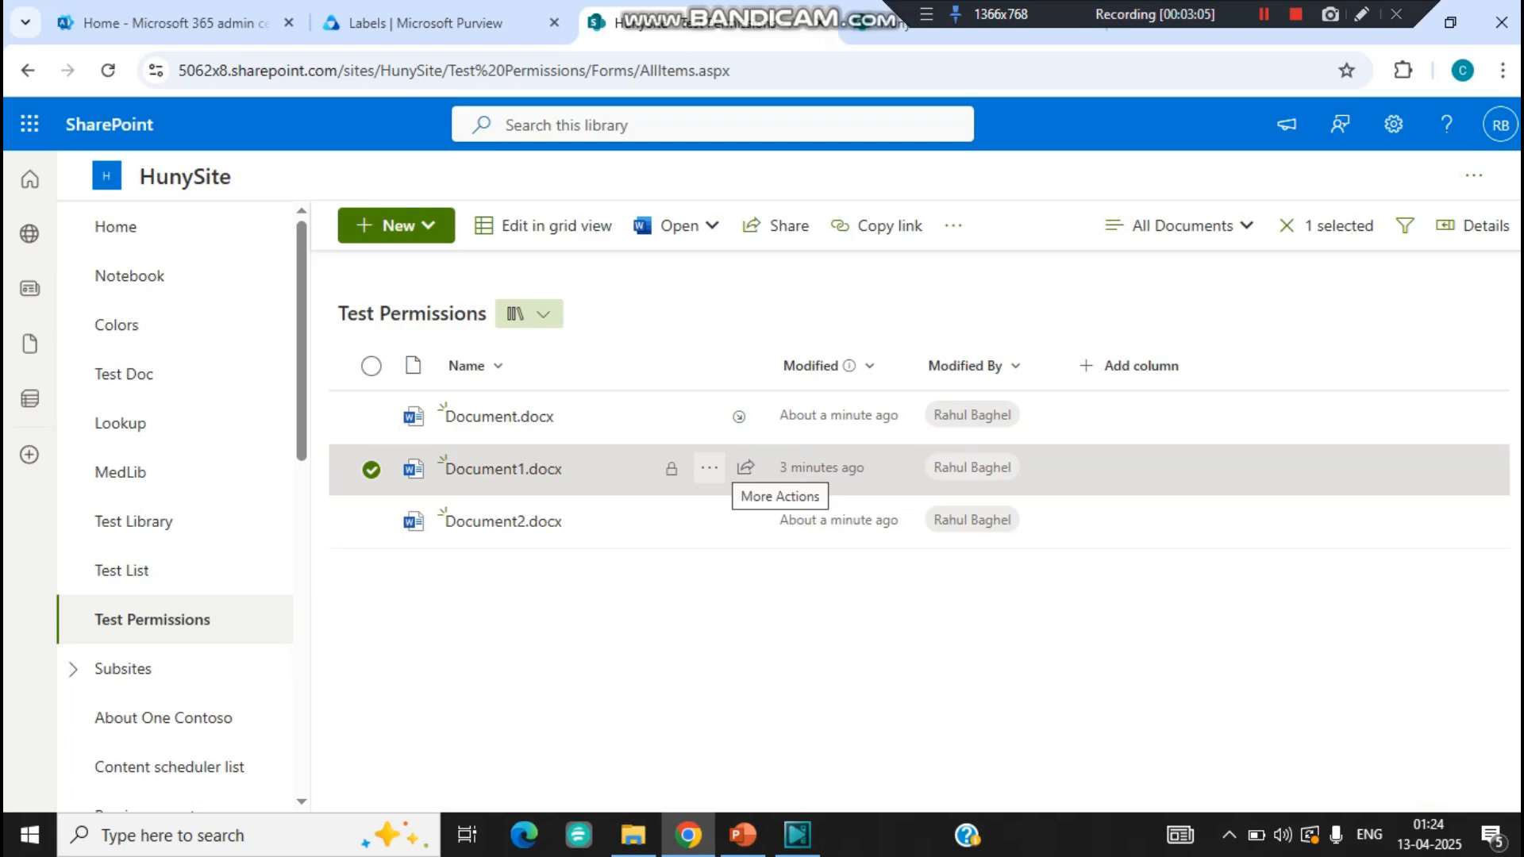
left_click(709, 467)
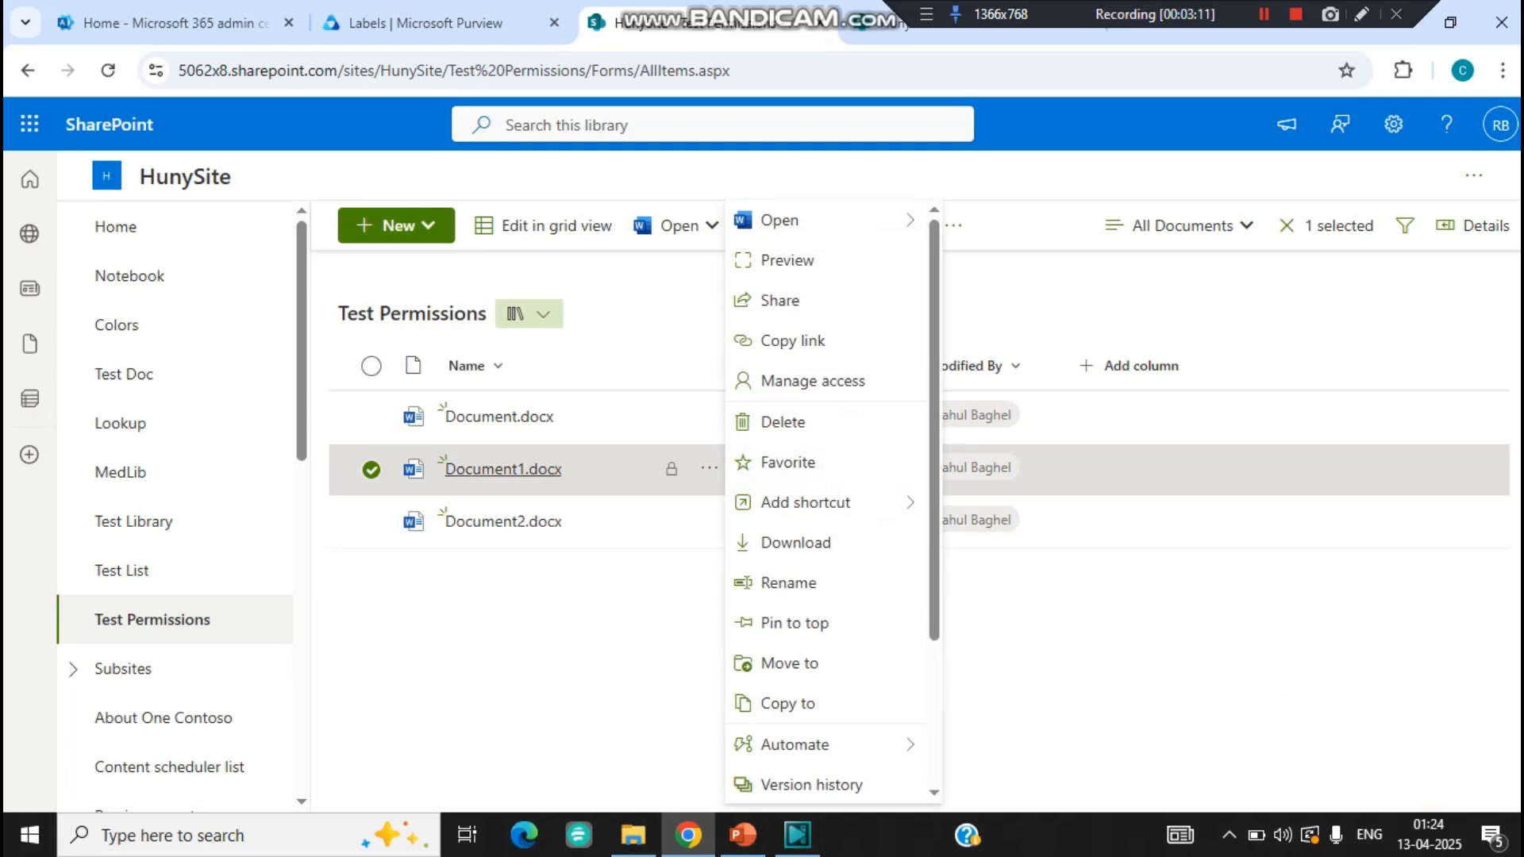
left_click(783, 422)
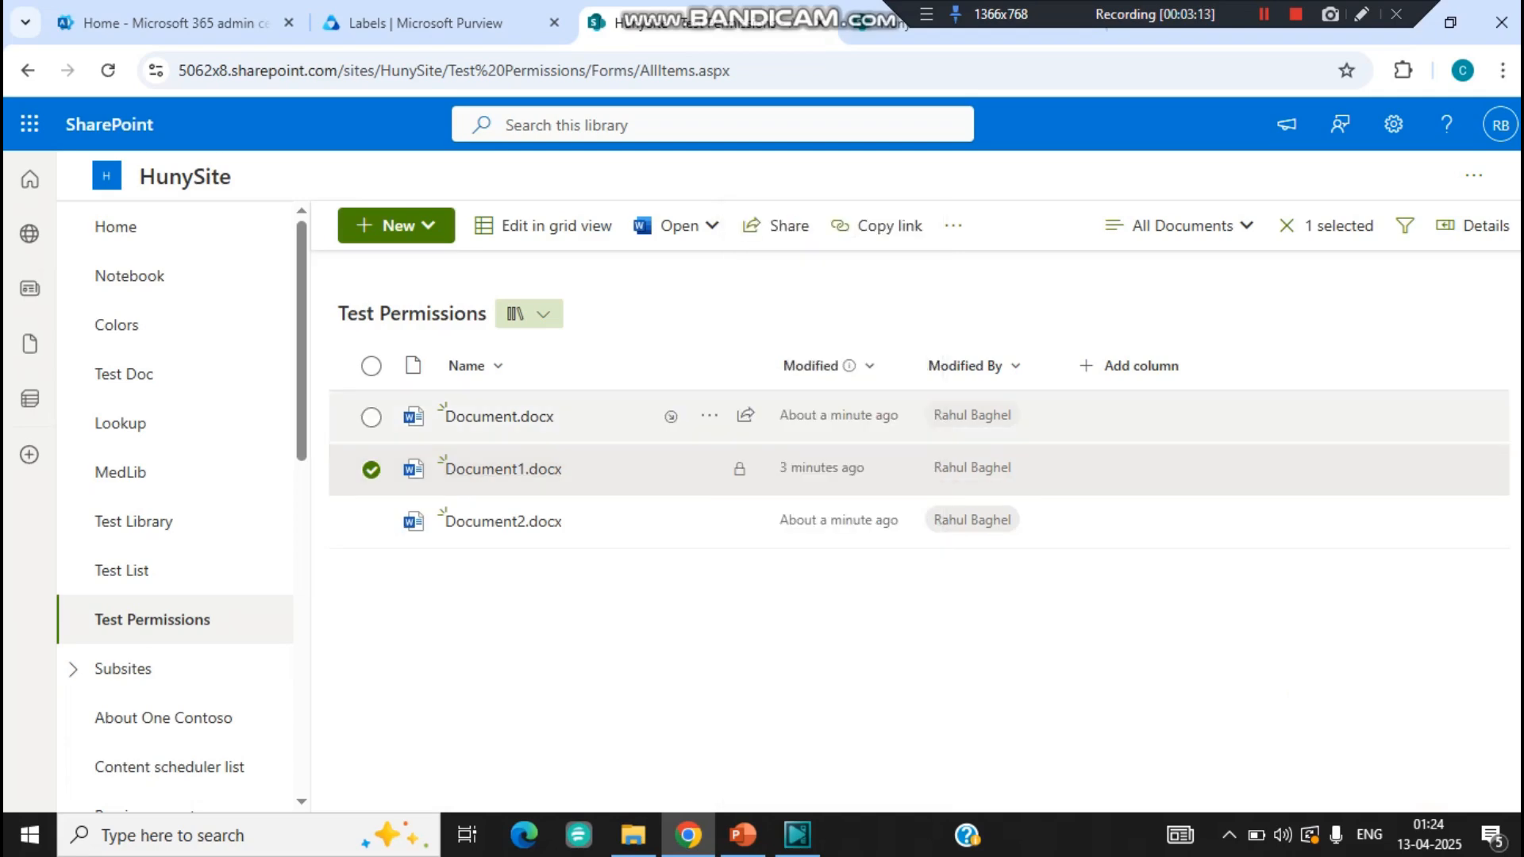
left_click(834, 544)
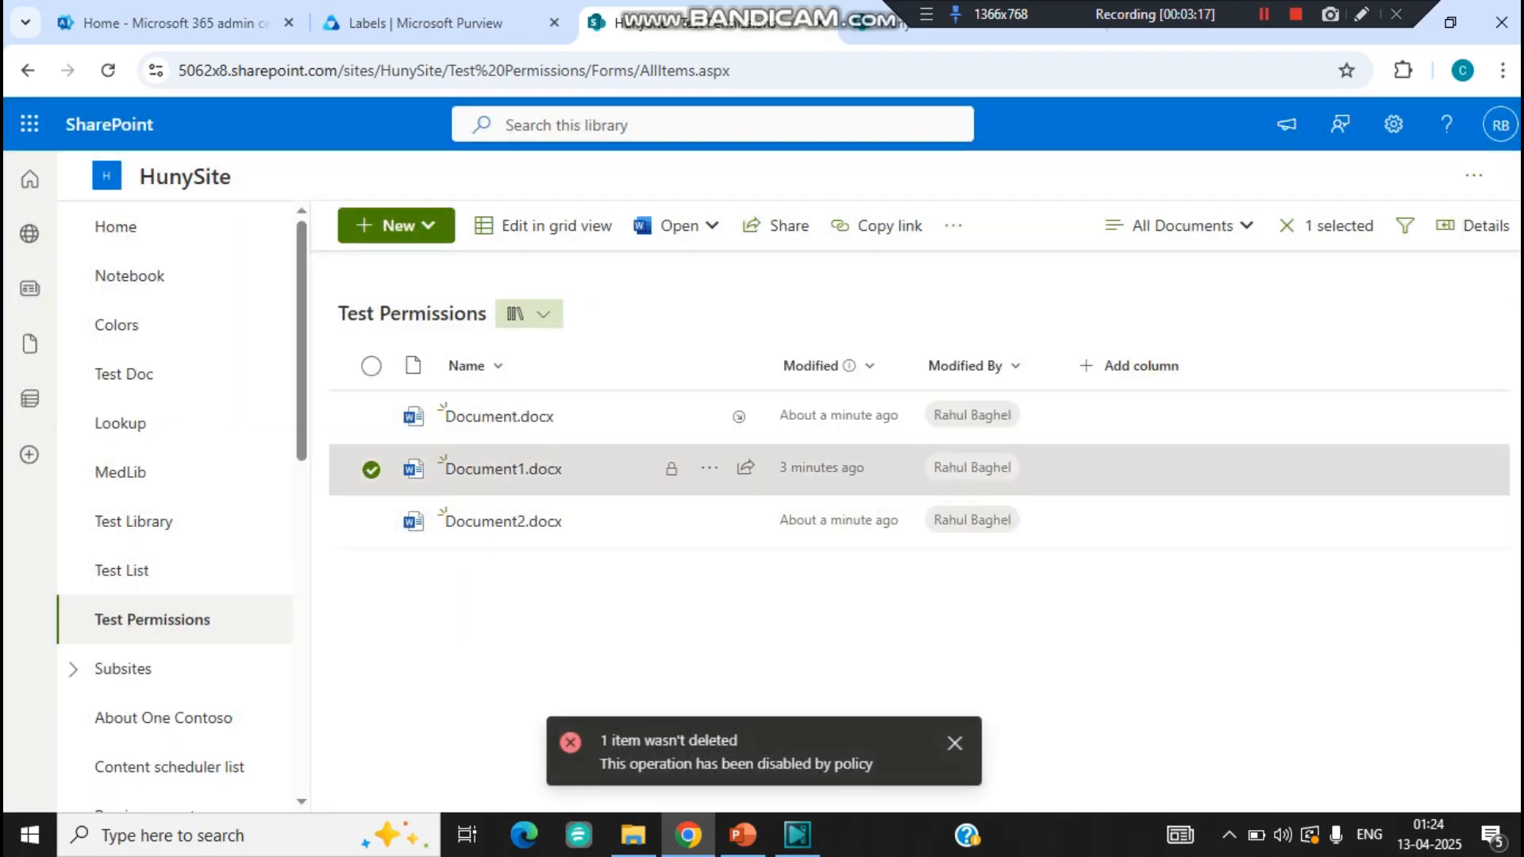
- Rename the labelled record Document1.docx as Document1-2
left_click(709, 467)
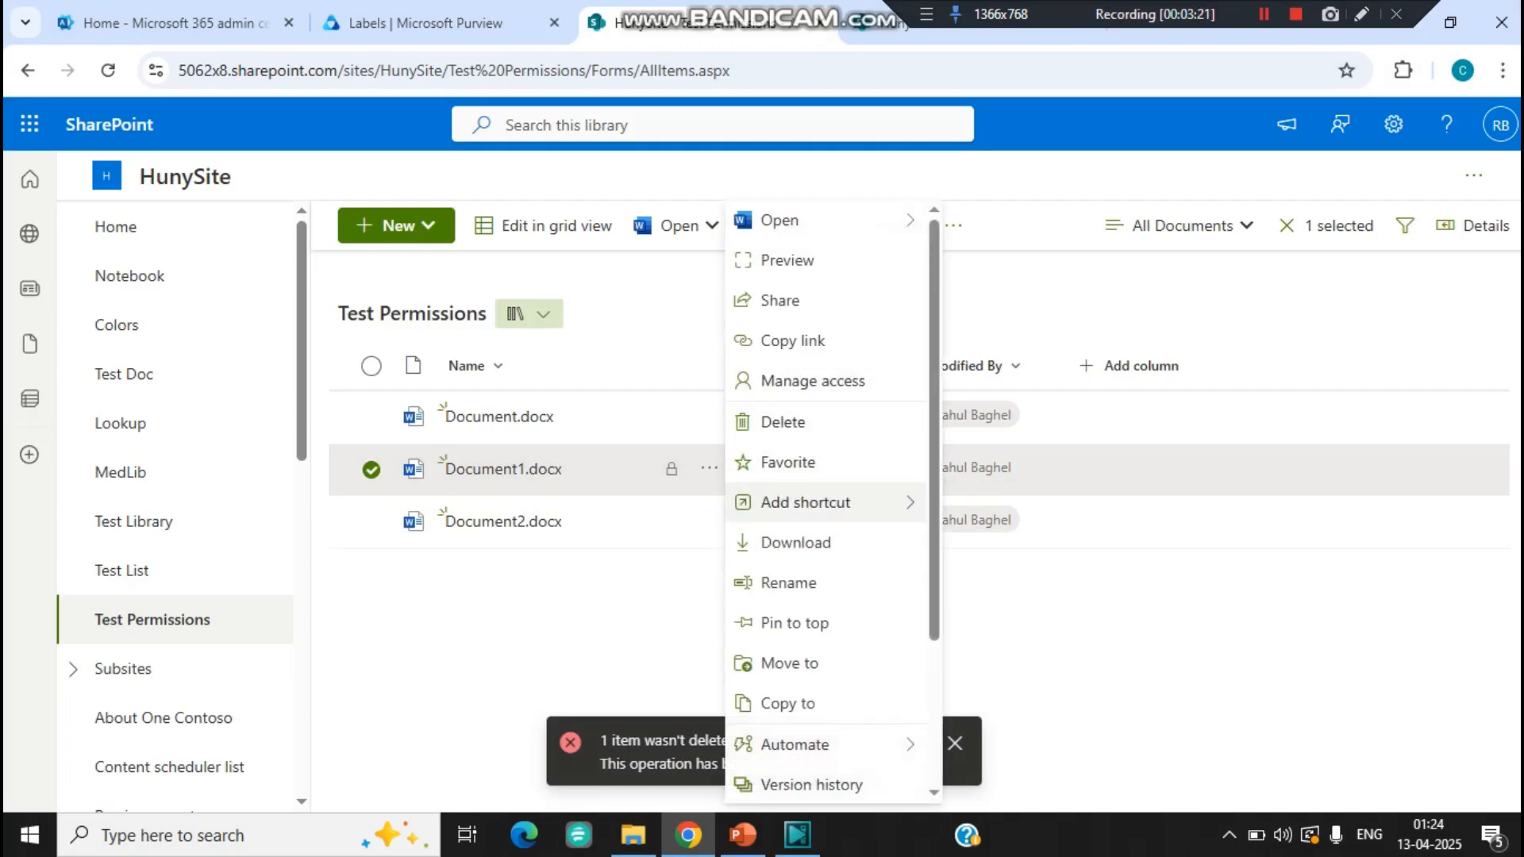
left_click(788, 584)
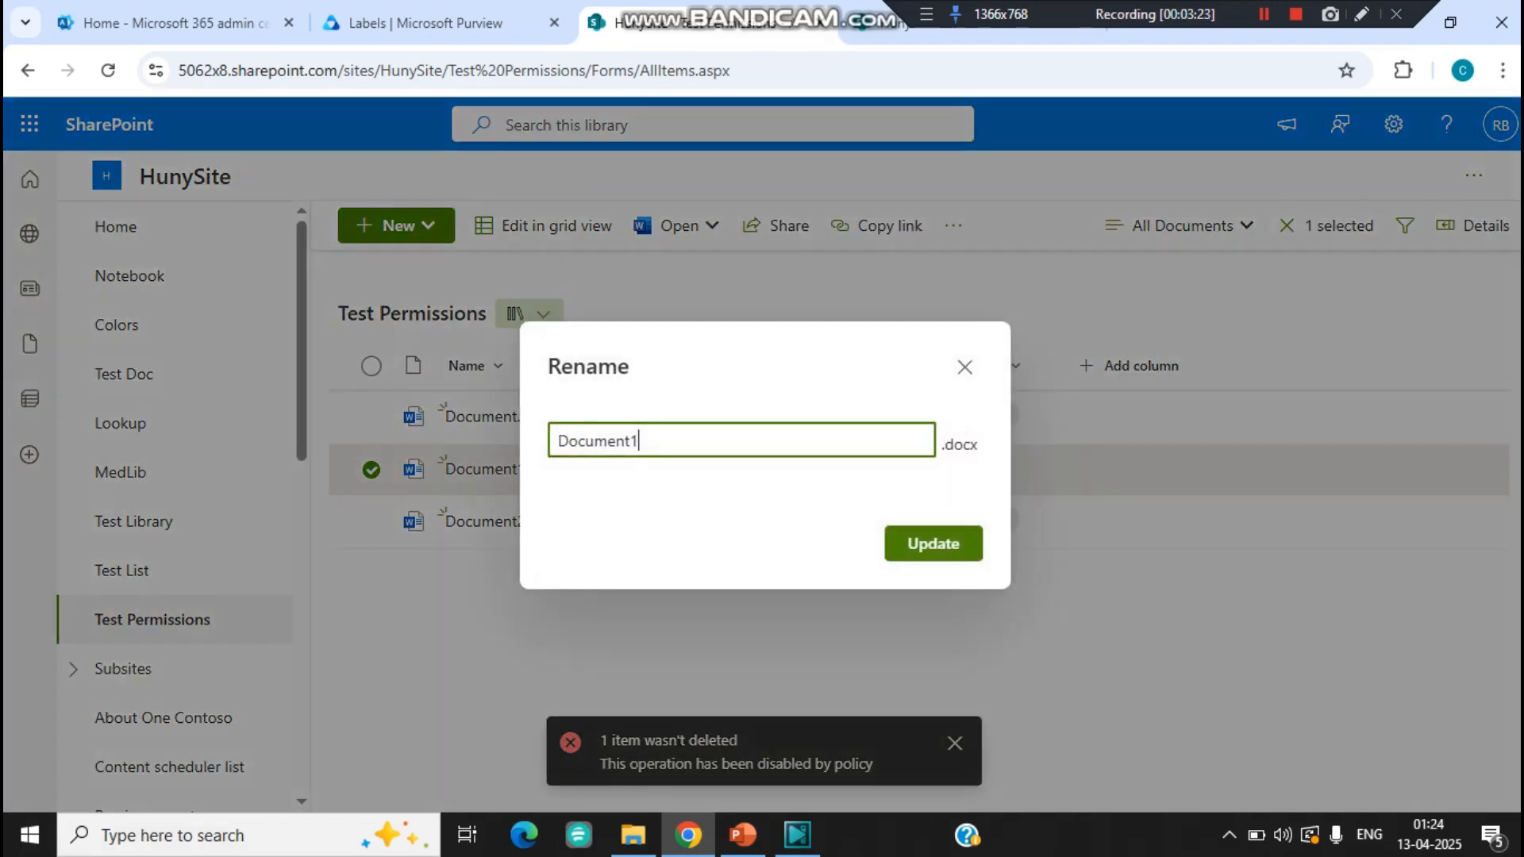
type("-2")
key("Return")
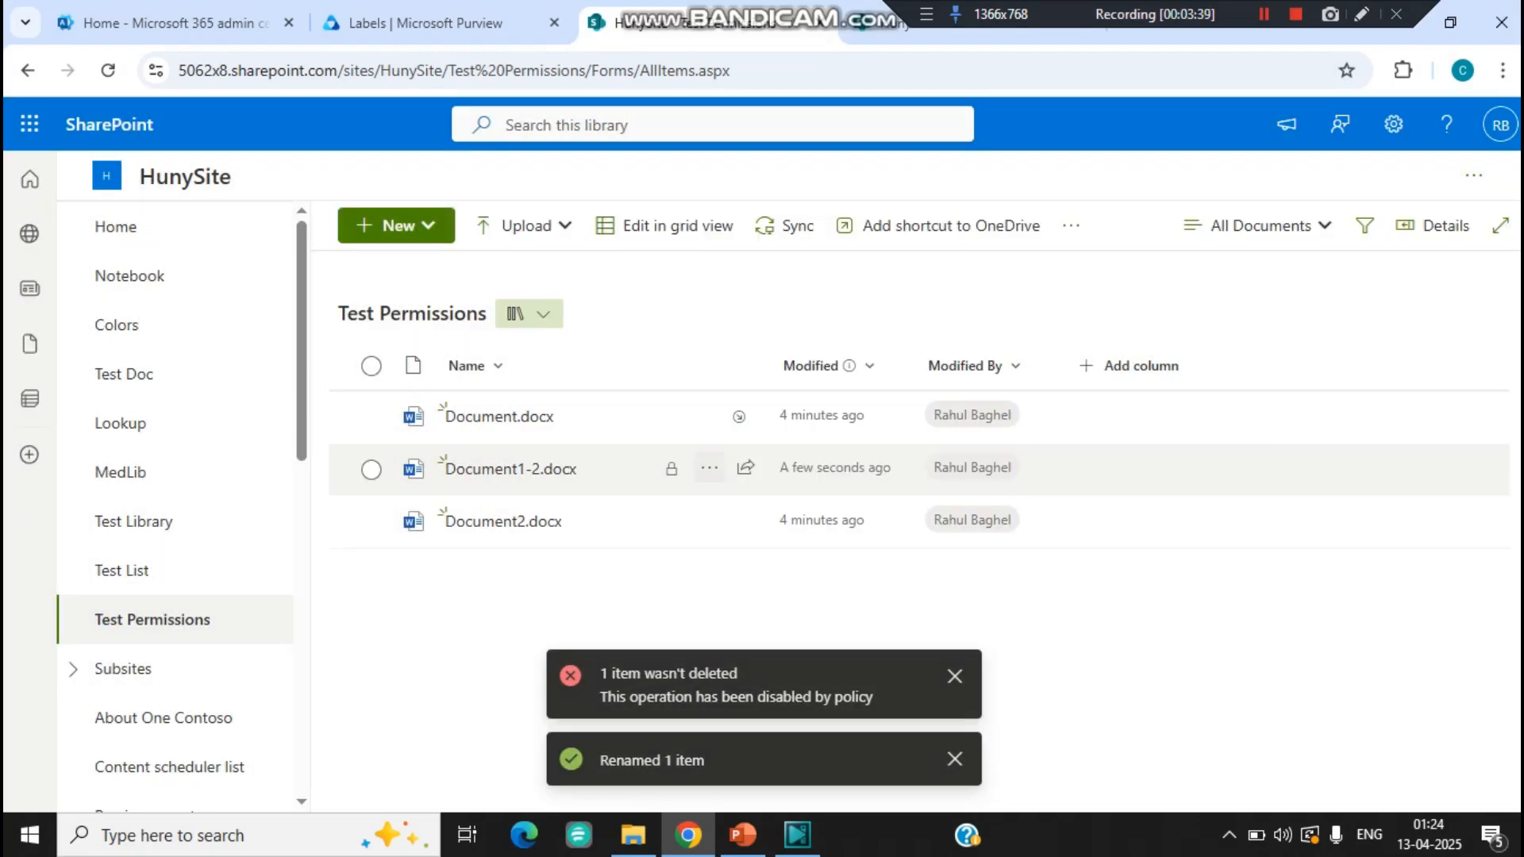
left_click(709, 469)
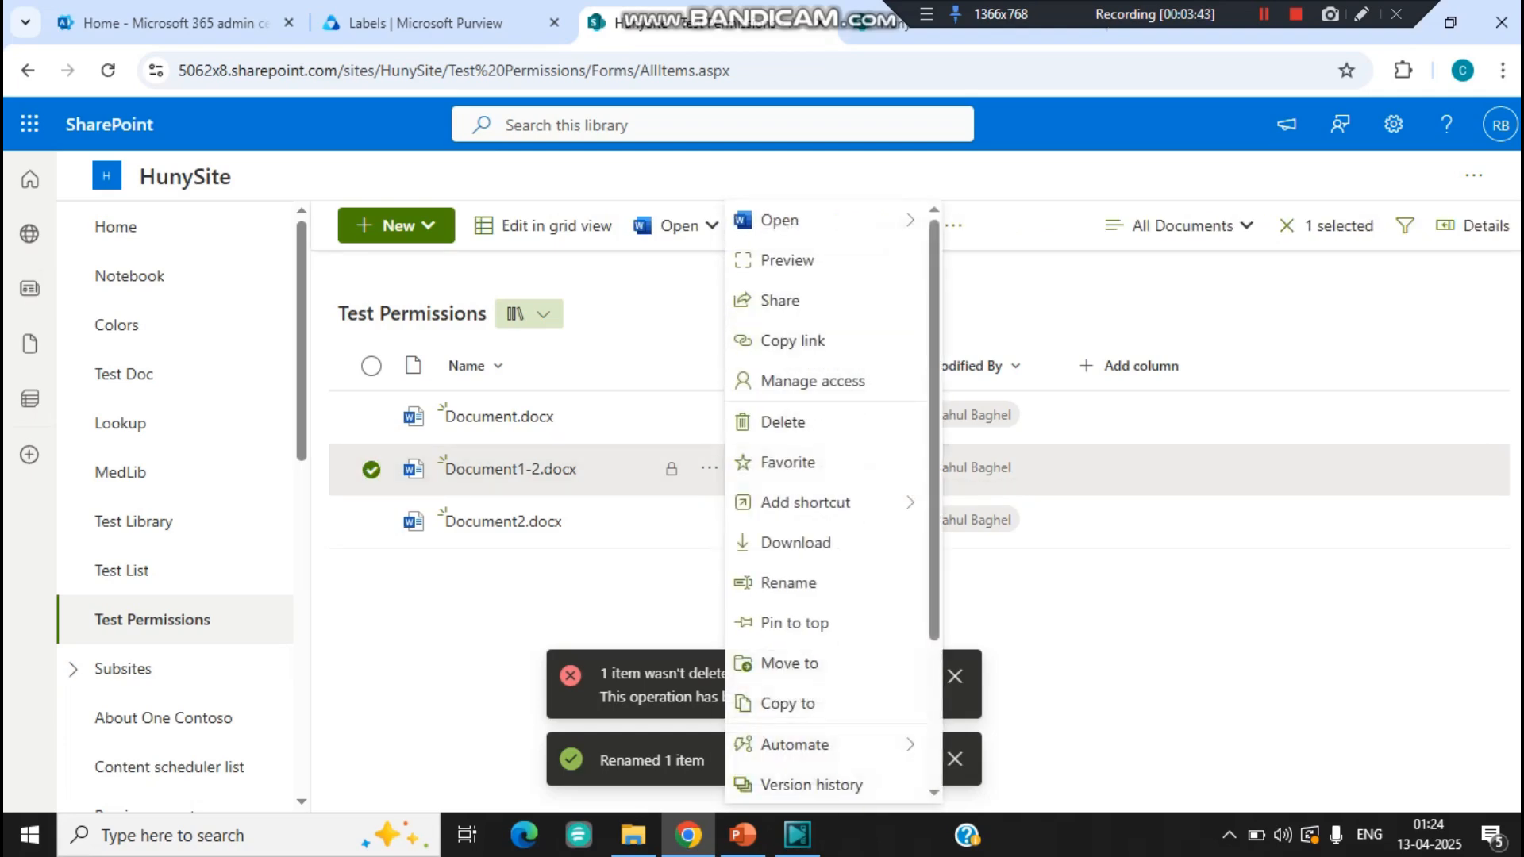
left_click(1111, 611)
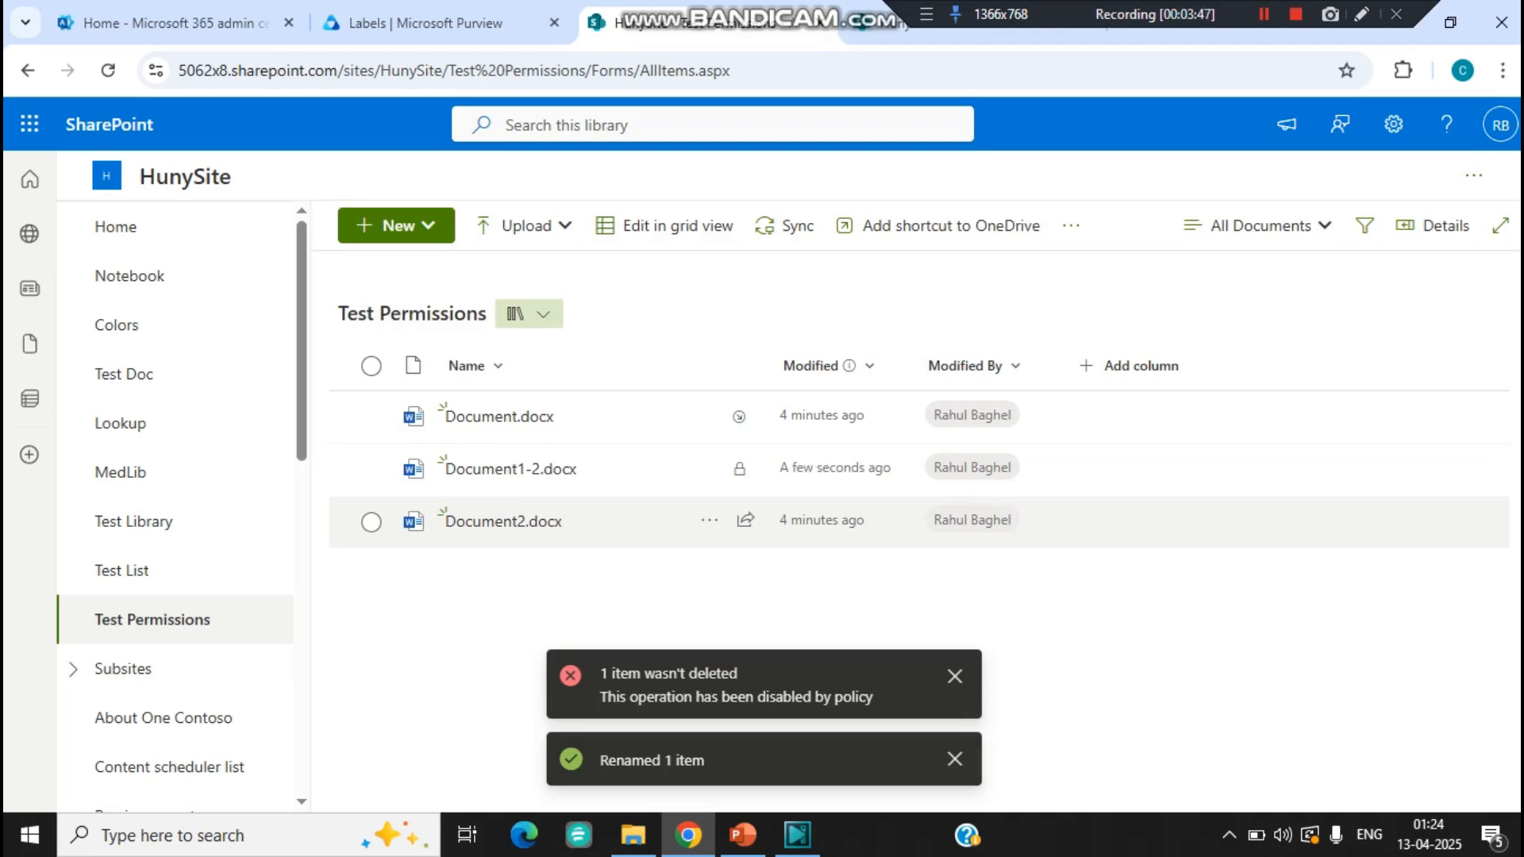
- Apply the SPO_Test_Label retention label to Document2.docx and close the details
left_click(709, 520)
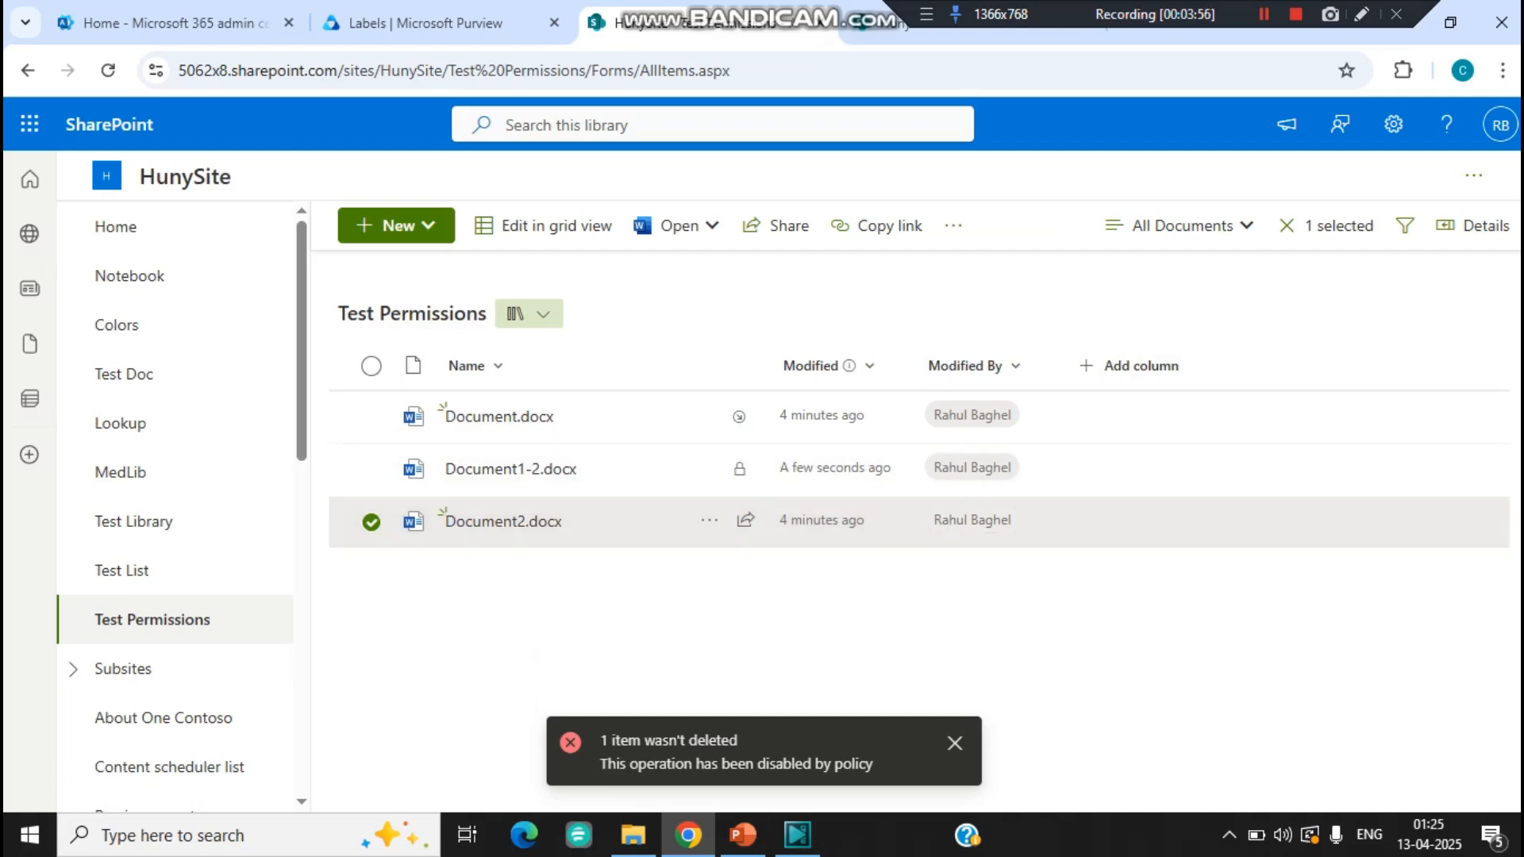
left_click(1473, 226)
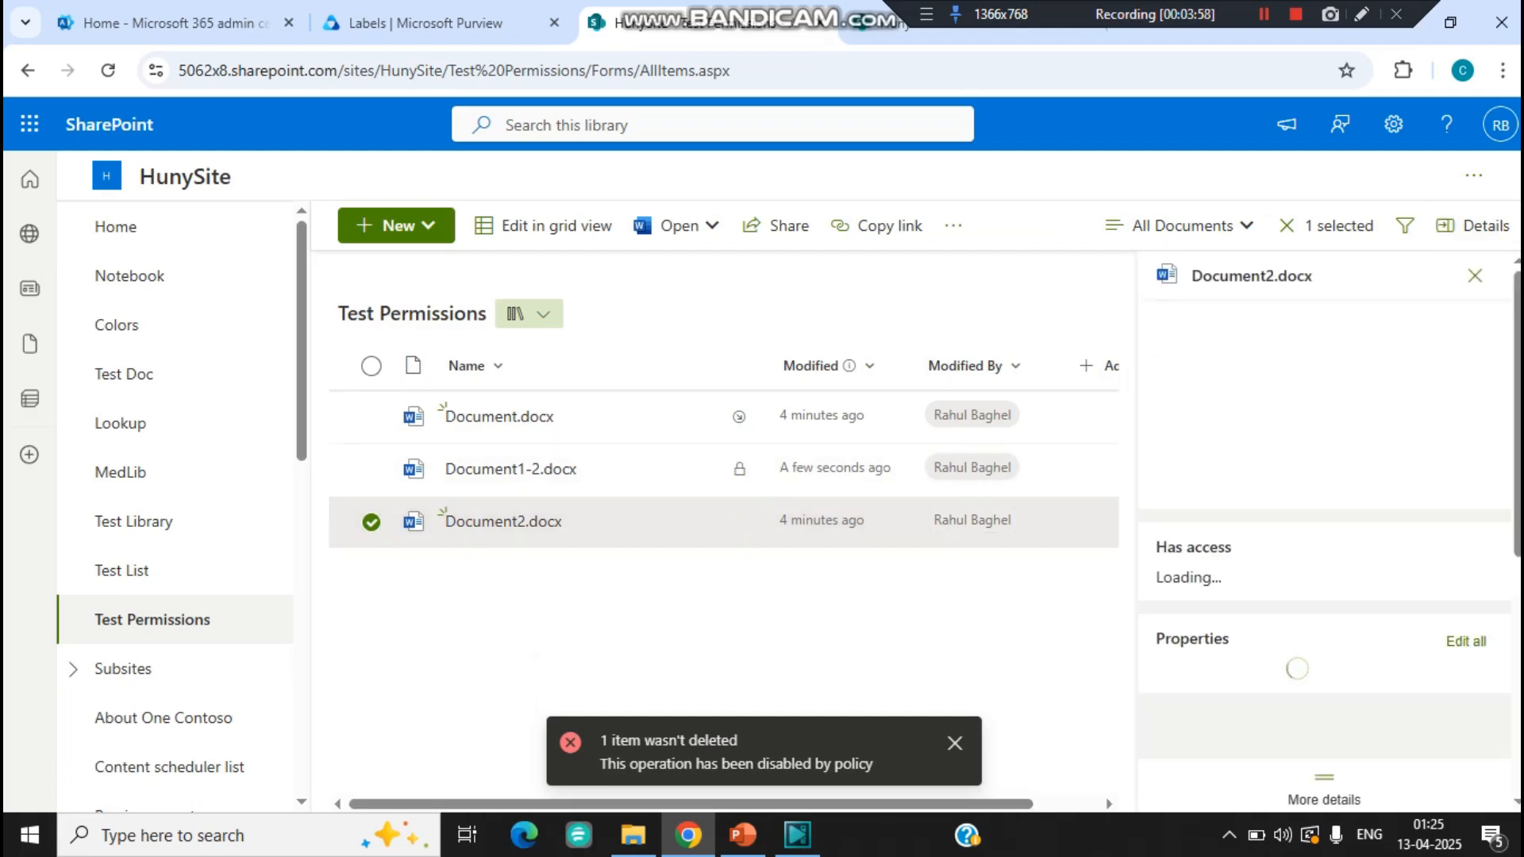
scroll(1324, 524, "down", 2)
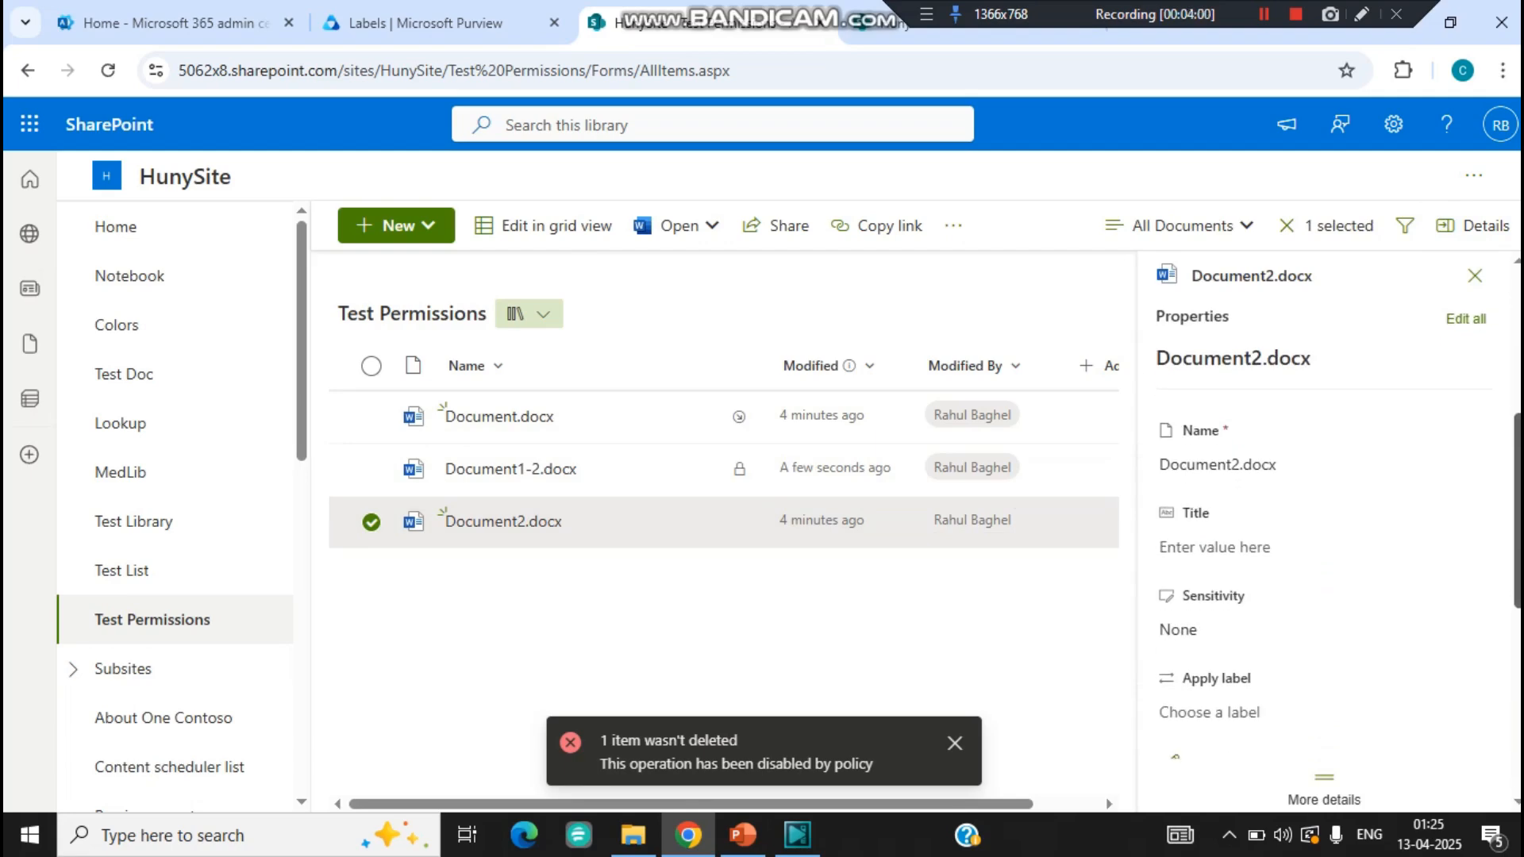
left_click(1222, 713)
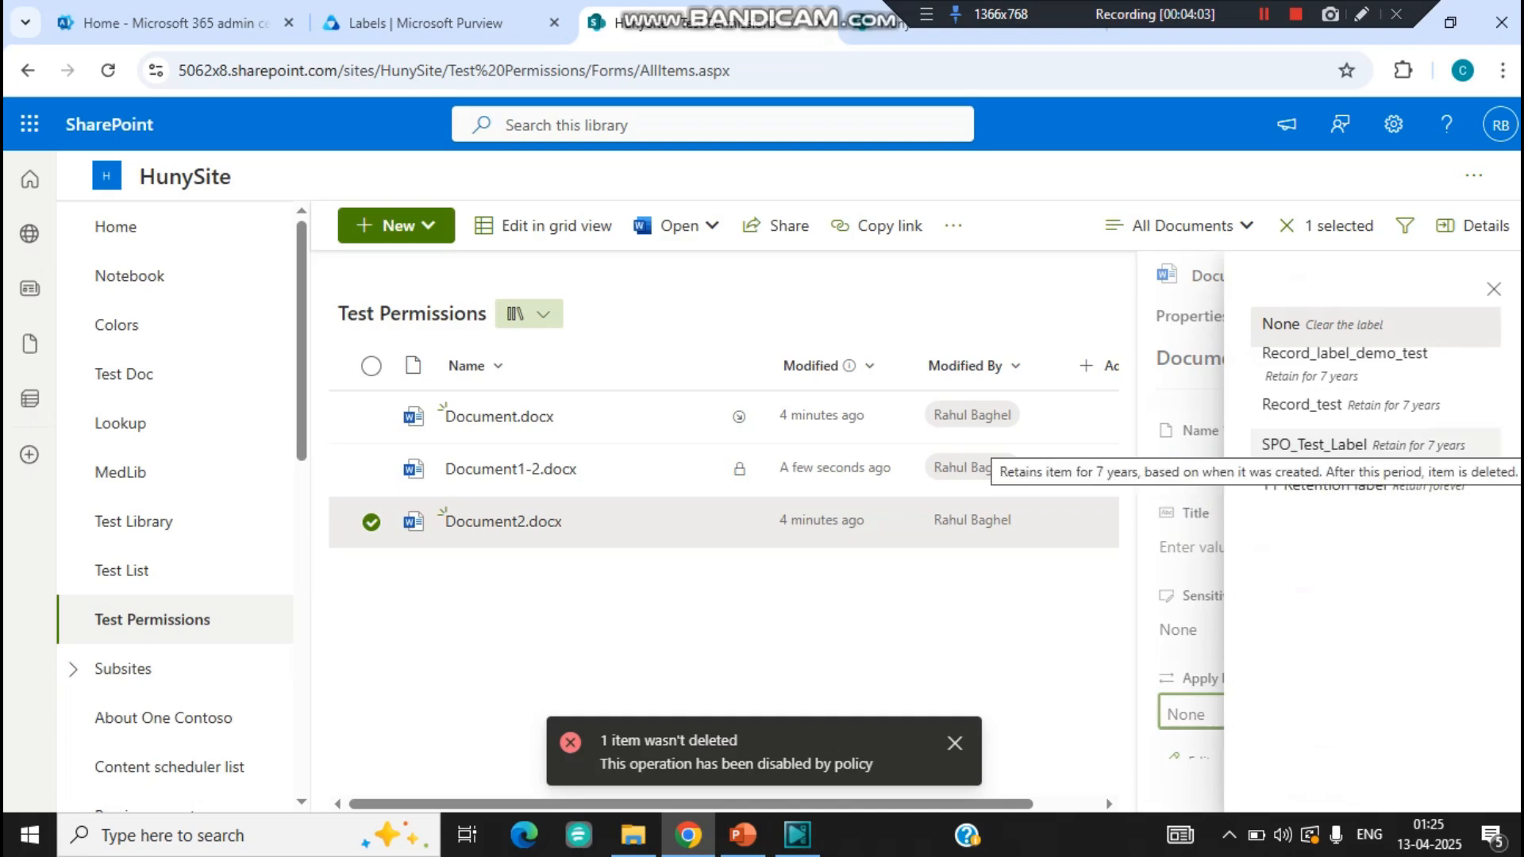
left_click(1314, 444)
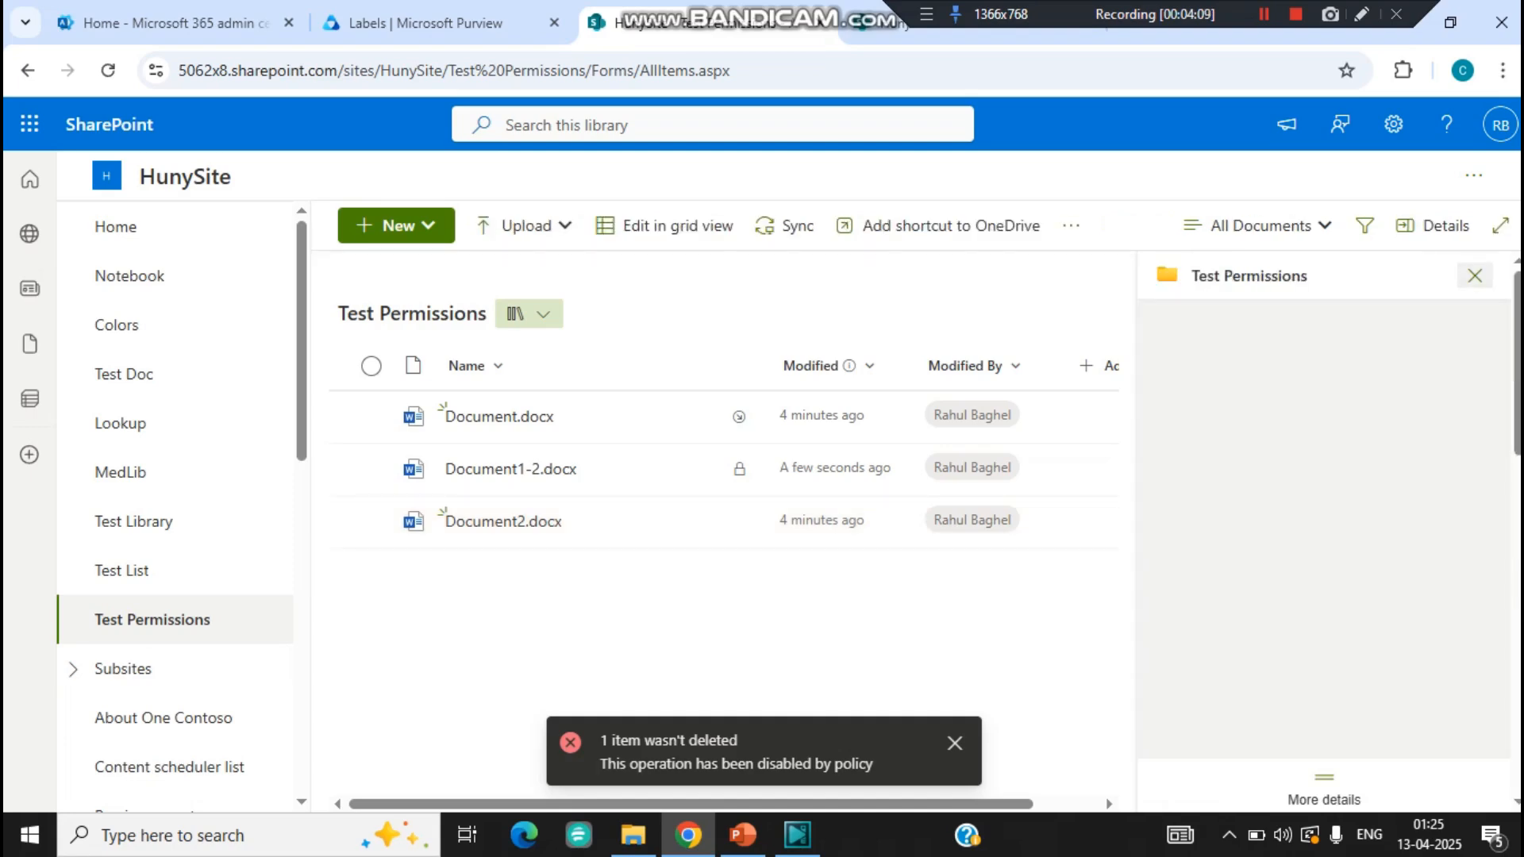
left_click(1474, 276)
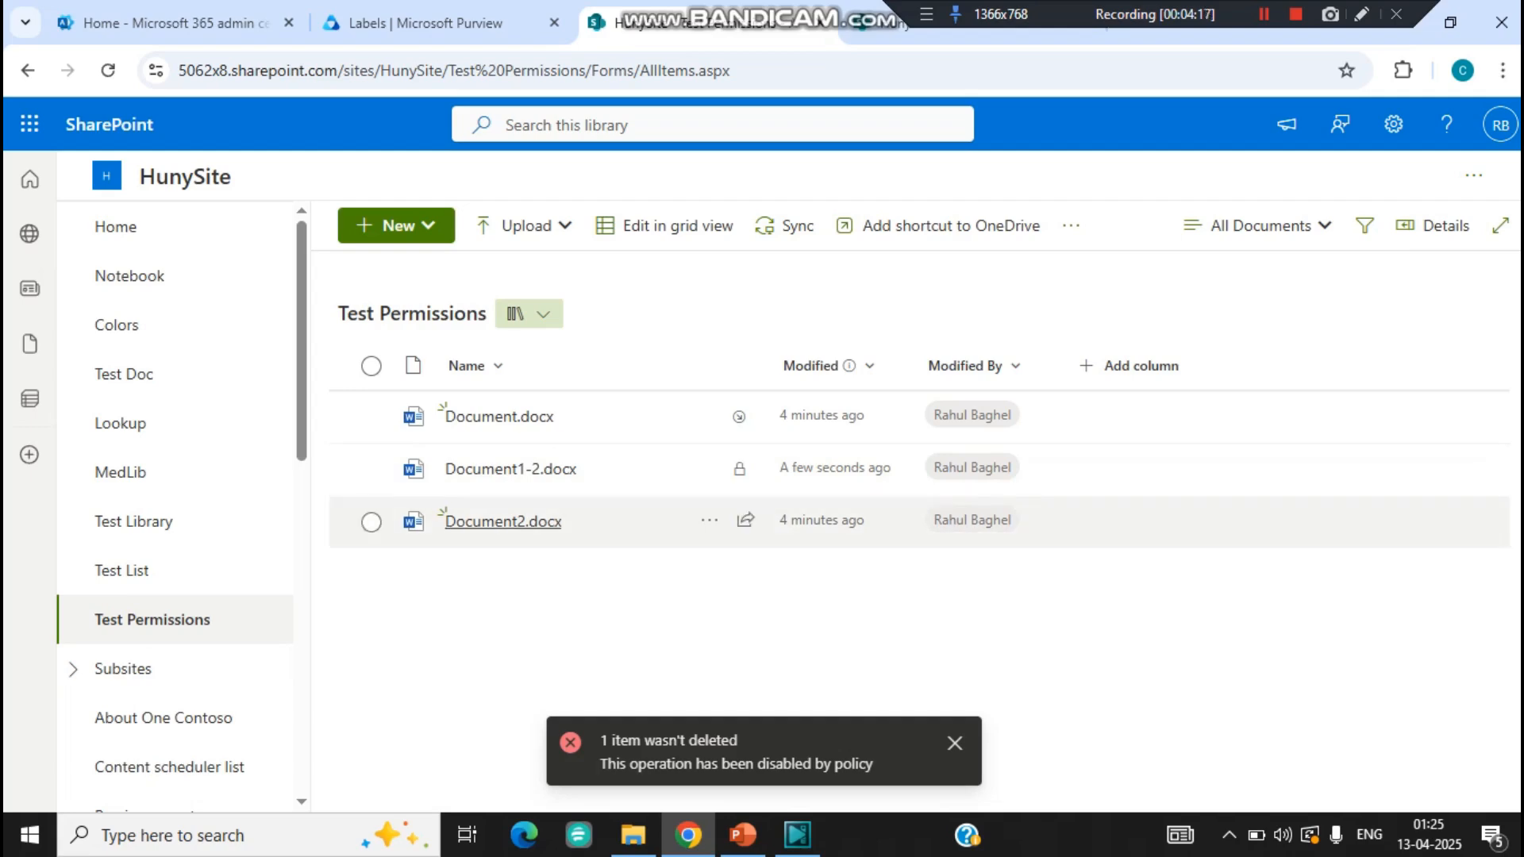
- Add the text "Test" to the body of Document2.docx, close the document and reload the Test Permissions library
left_click(503, 521)
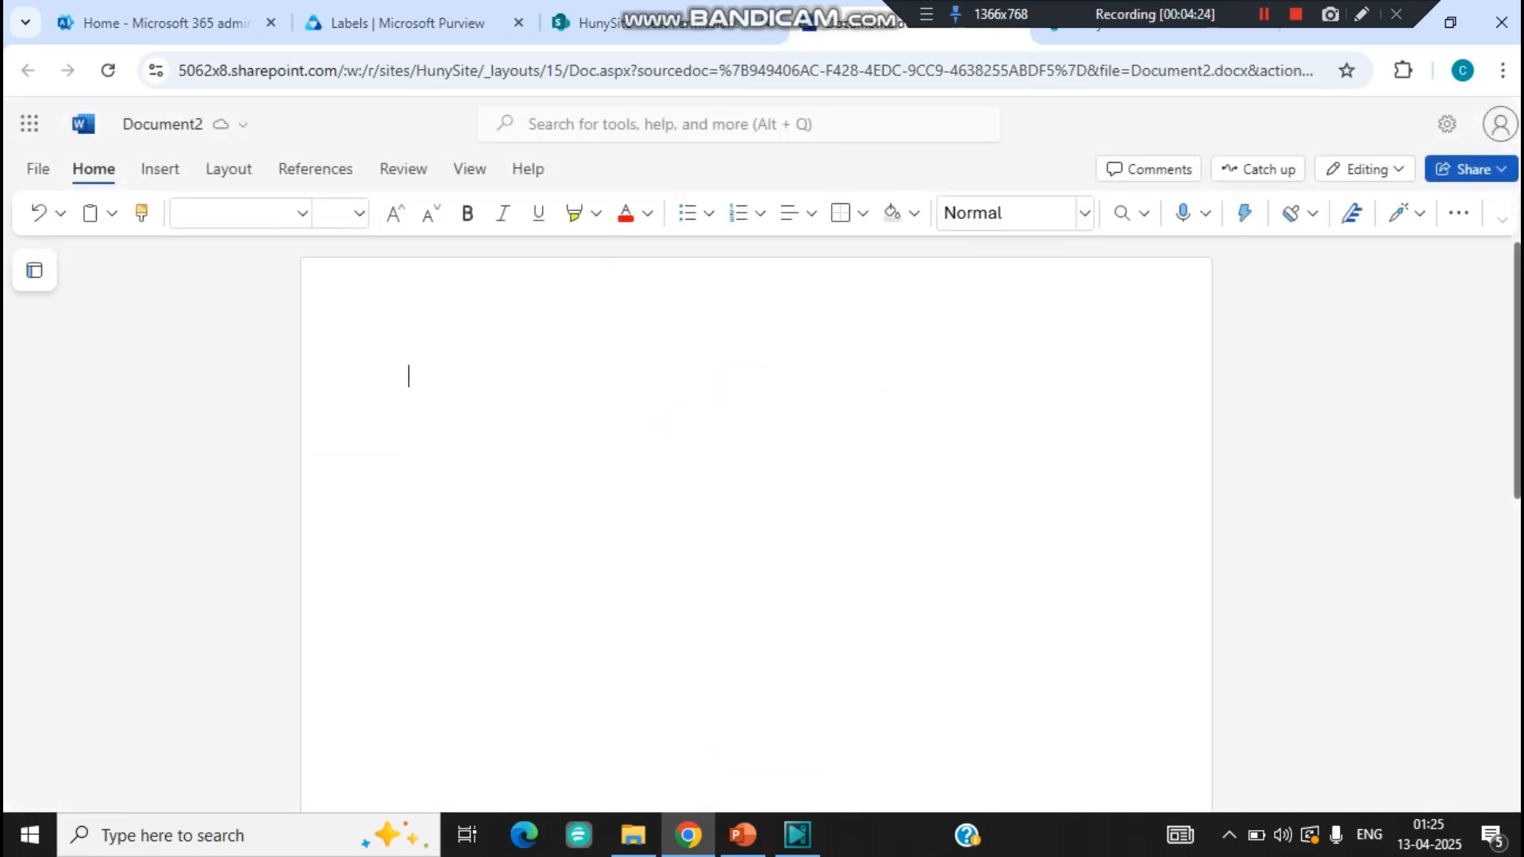
type("test")
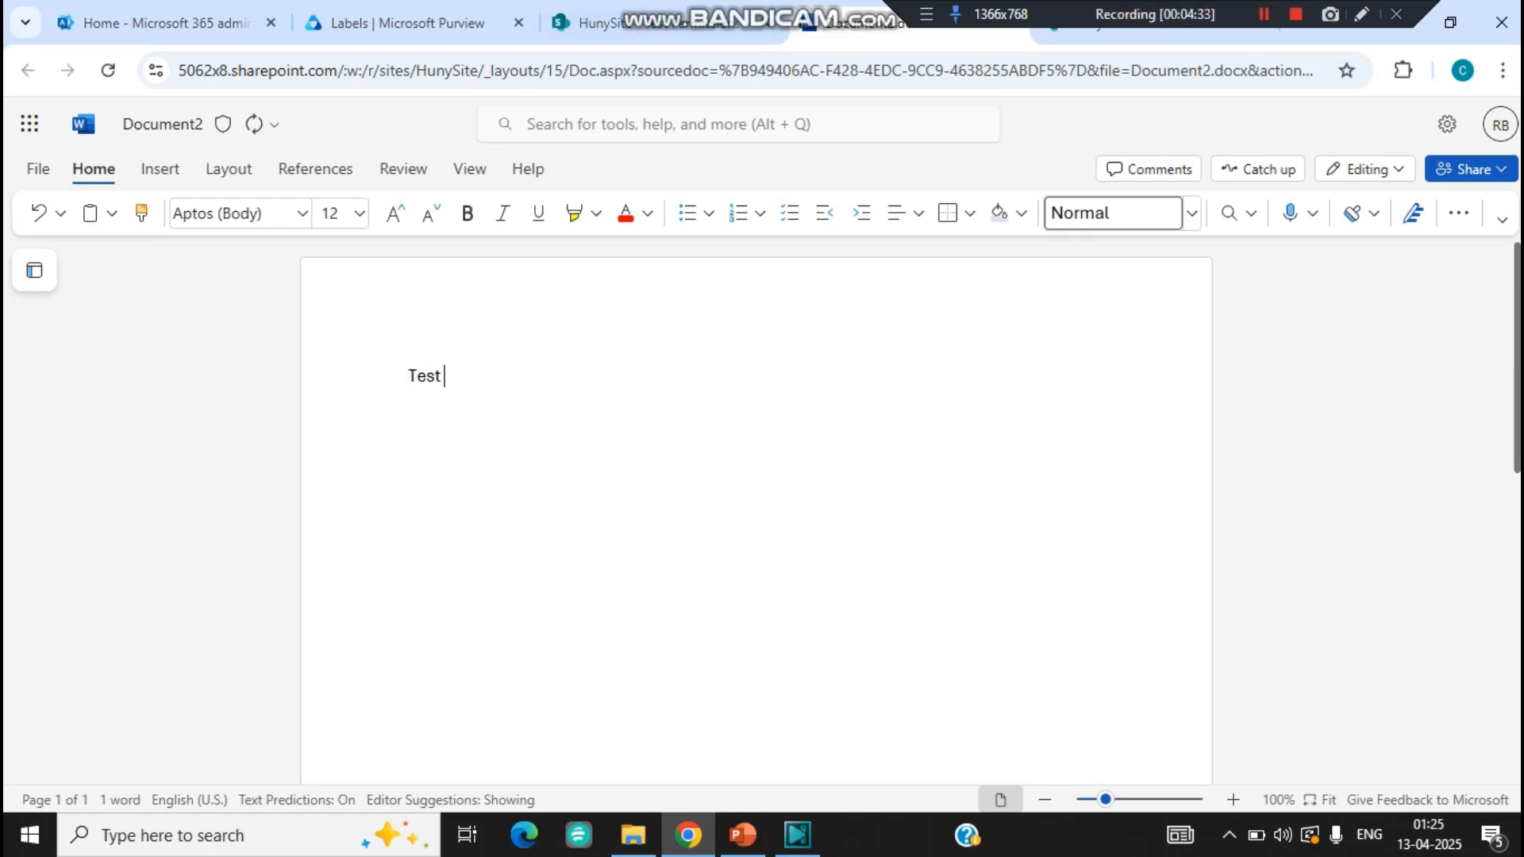
key("ctrl+w")
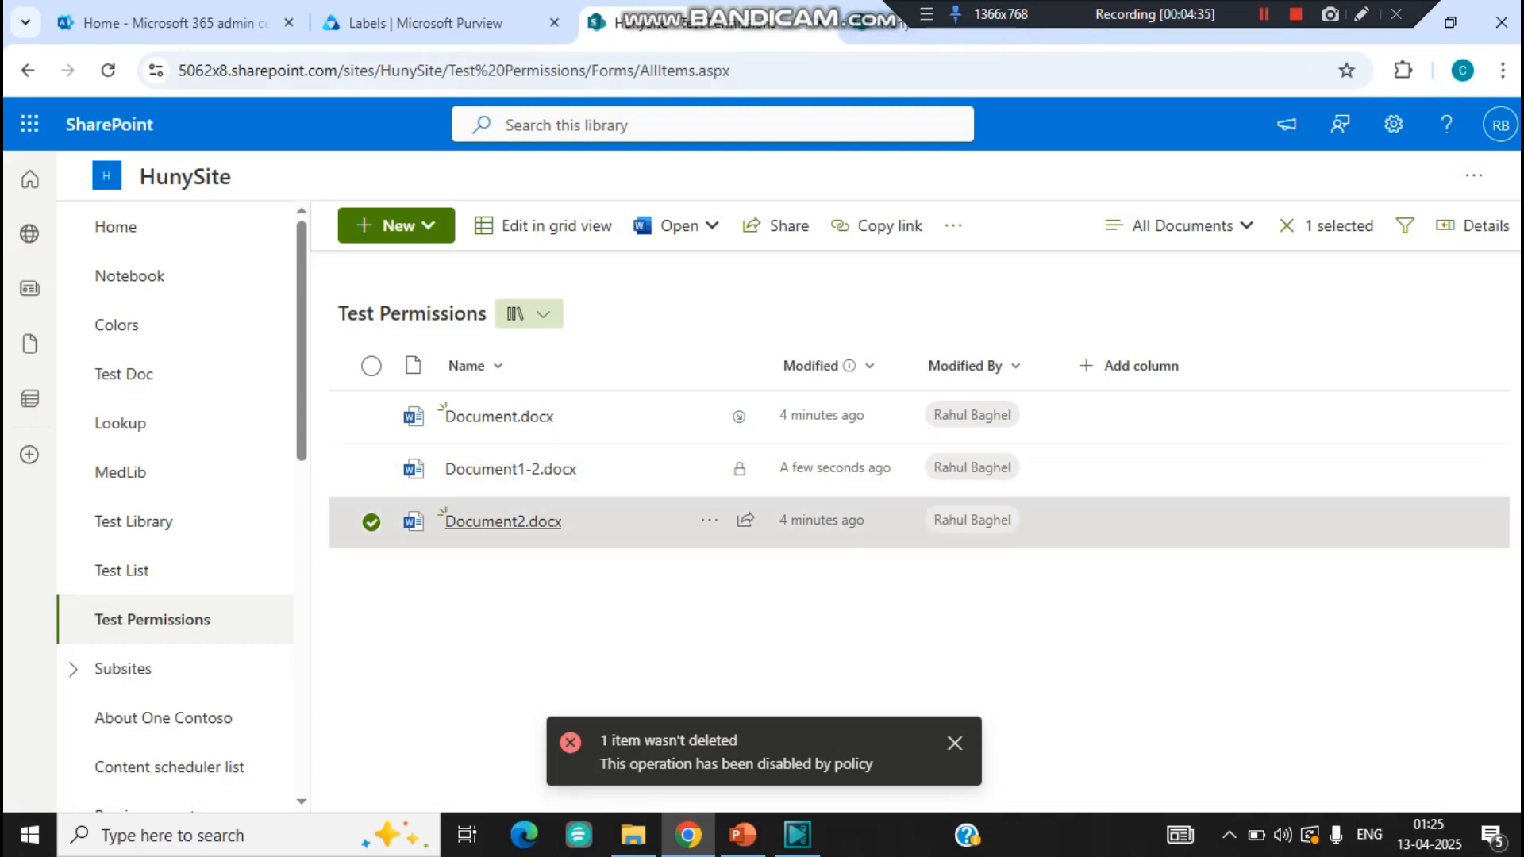
key("Escape")
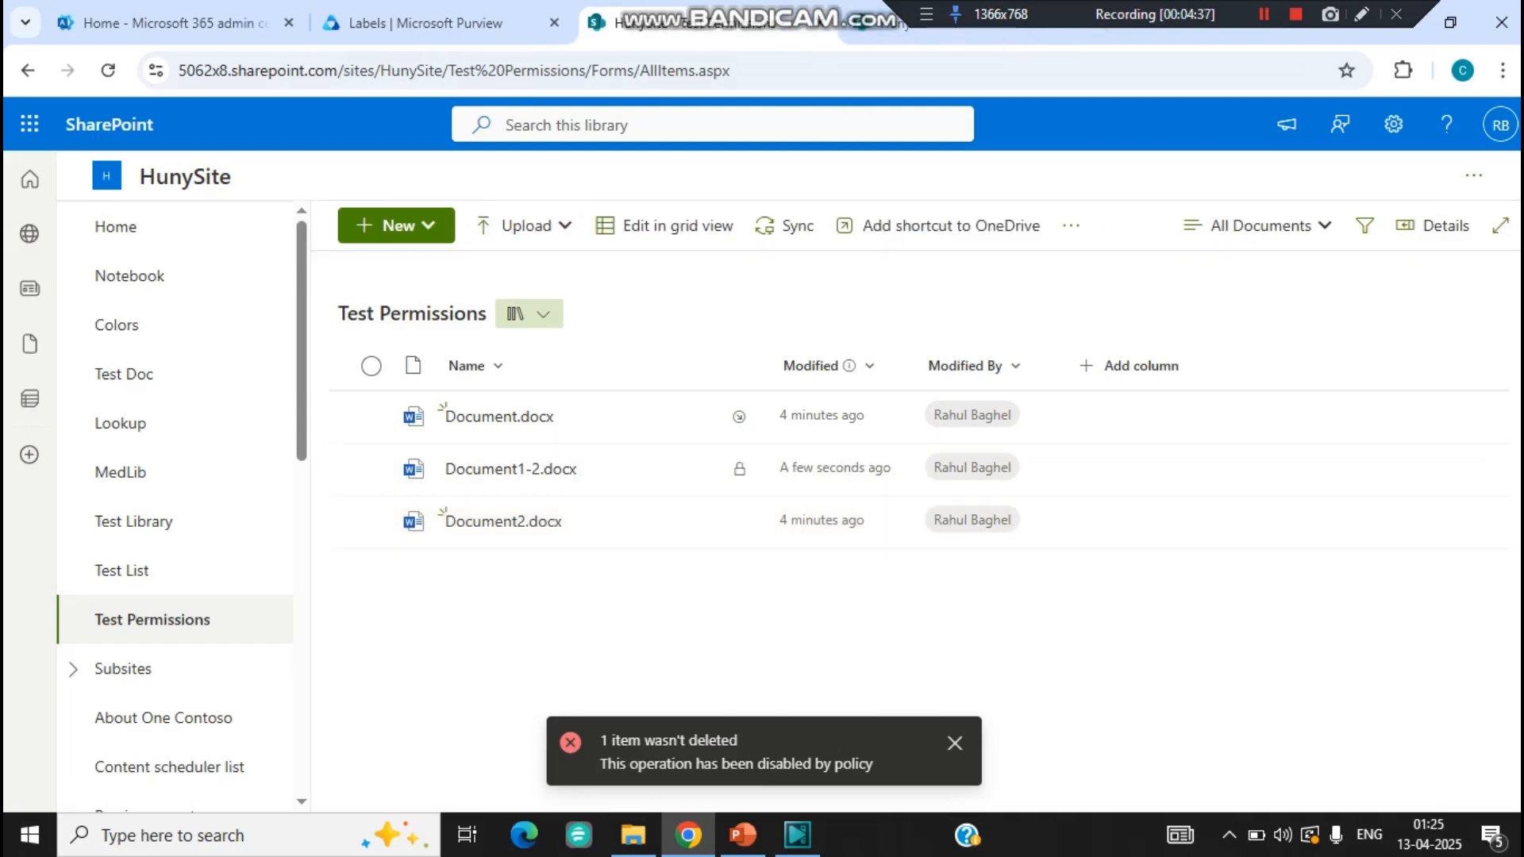
left_click(108, 71)
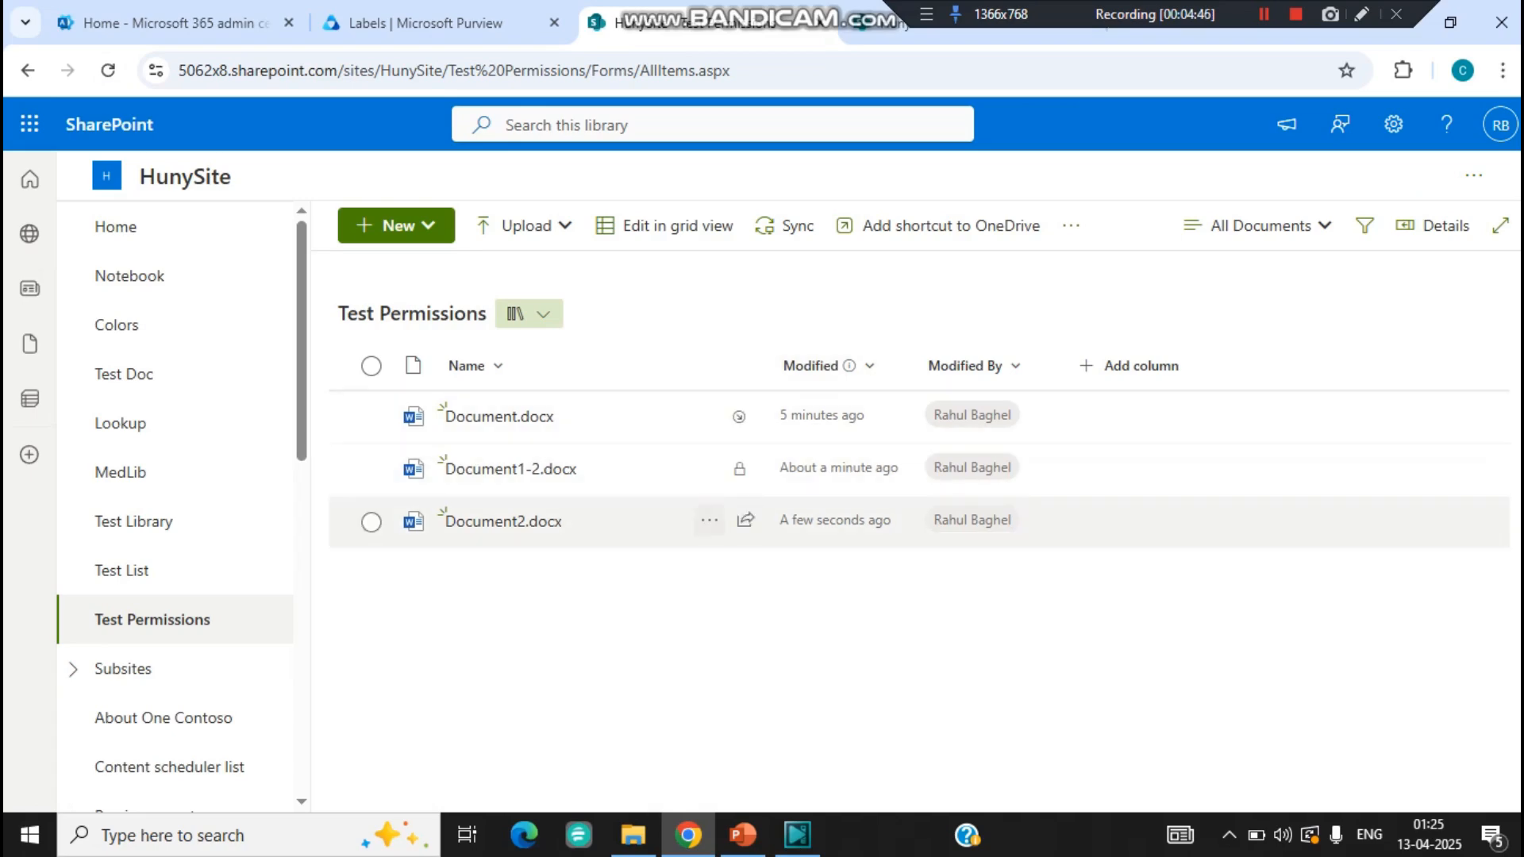
- Try to delete Document2.docx, which carries the SPO_Test_Label label, from the library
left_click(709, 520)
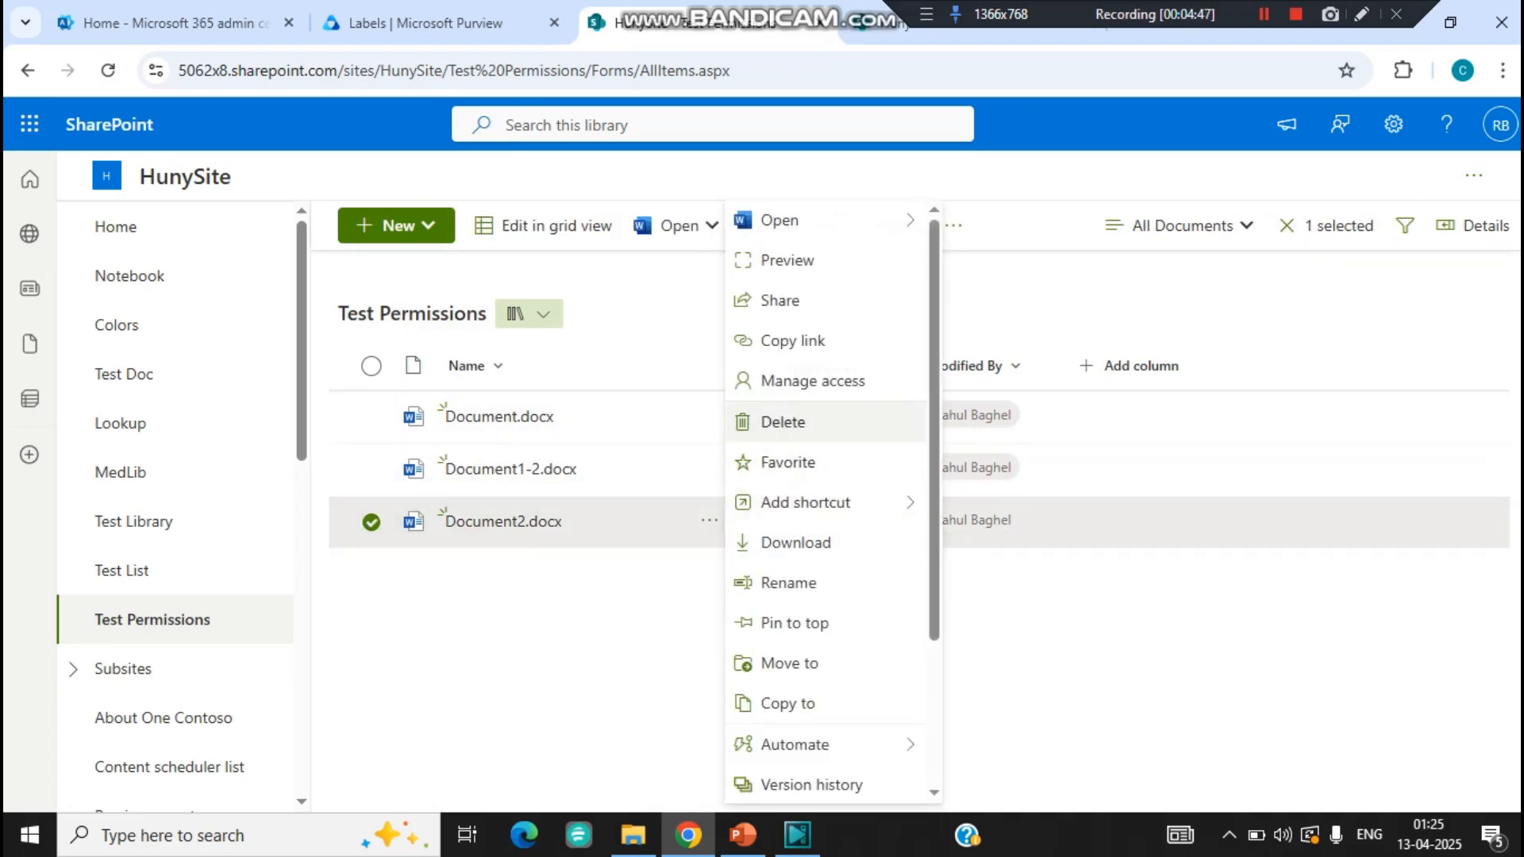
left_click(783, 421)
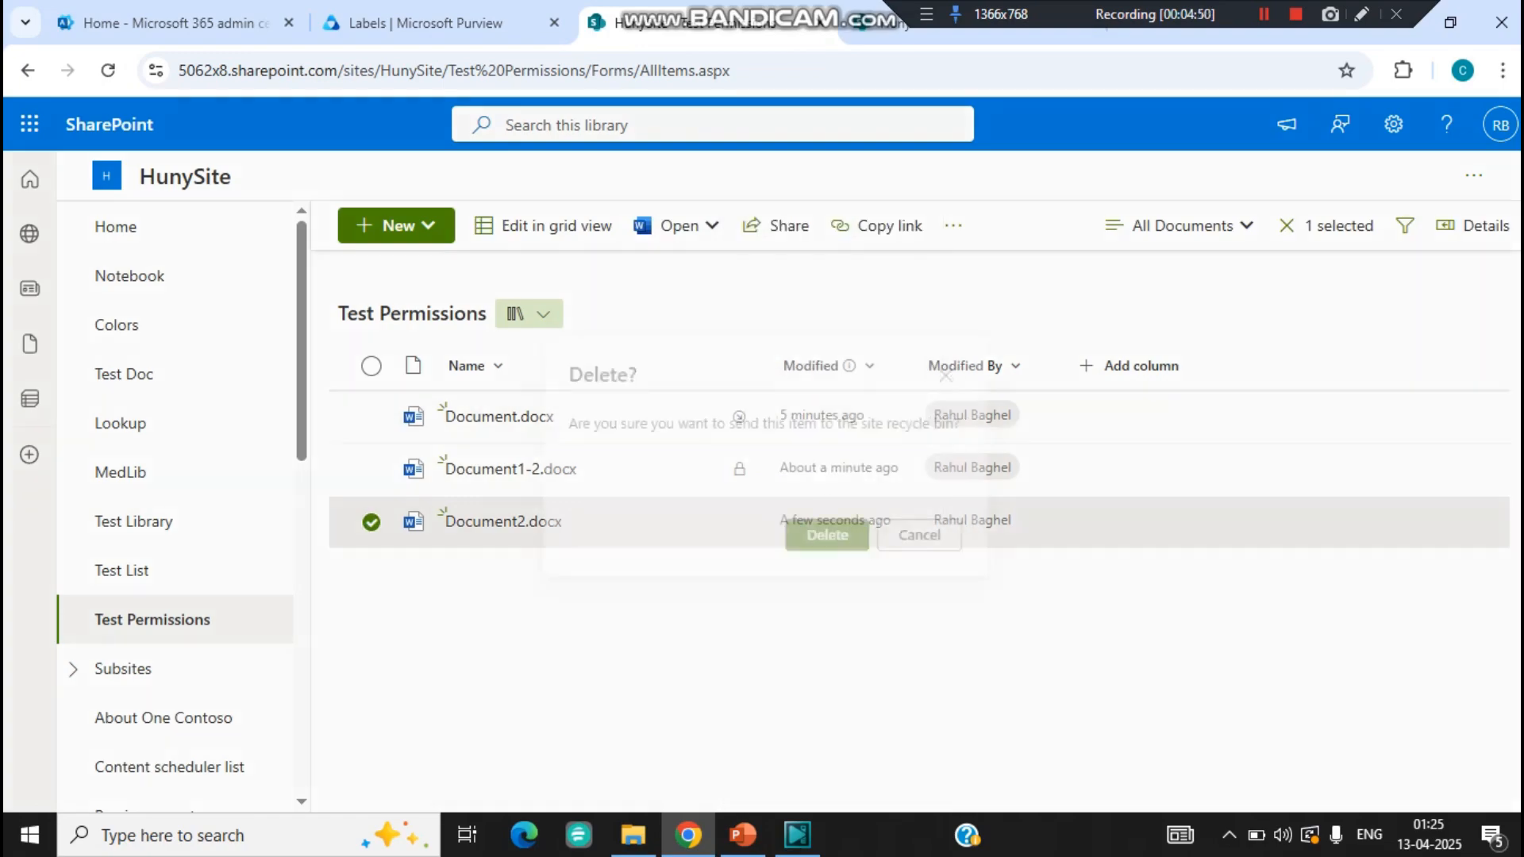
left_click(834, 543)
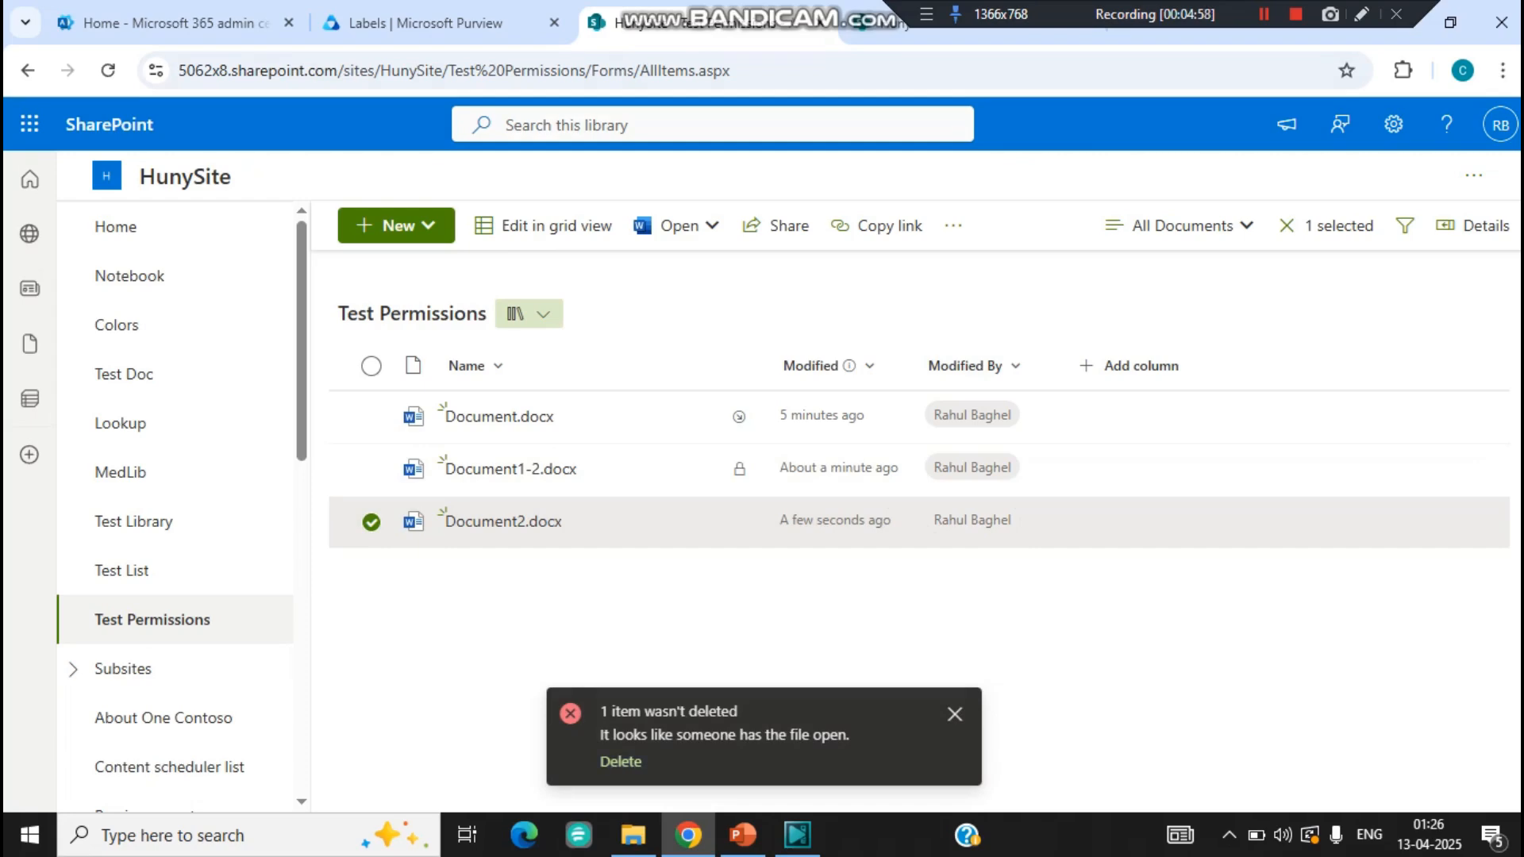
- Retry deleting the labelled Document2.docx from the Test Permissions library
left_click(621, 761)
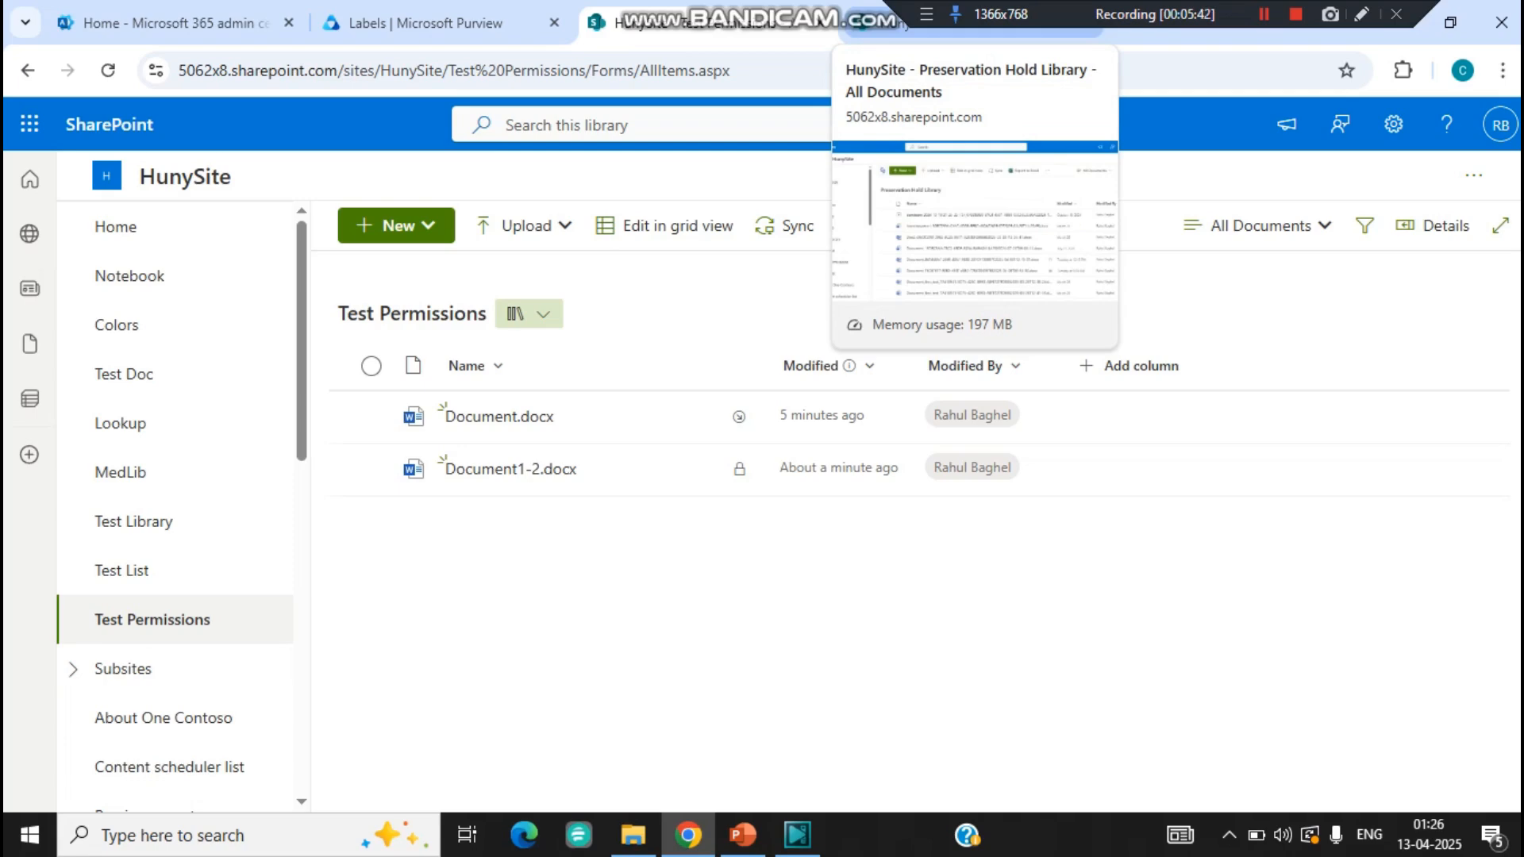
- Reload the Preservation Hold Library and sort it by Modified, newest first, to check for a preserved copy of Document2.docx
left_click(968, 24)
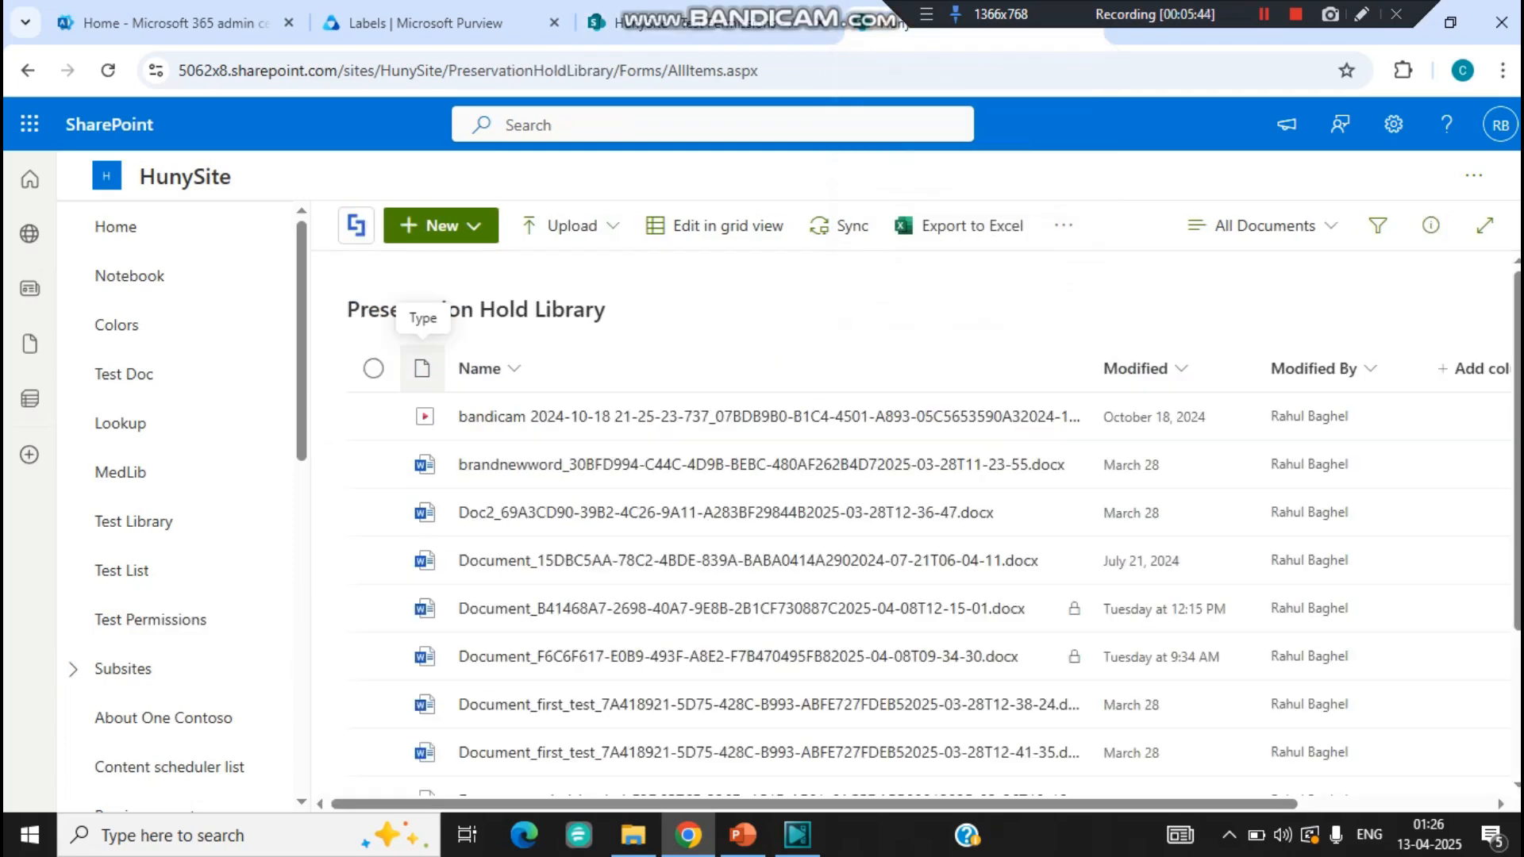
left_click(108, 71)
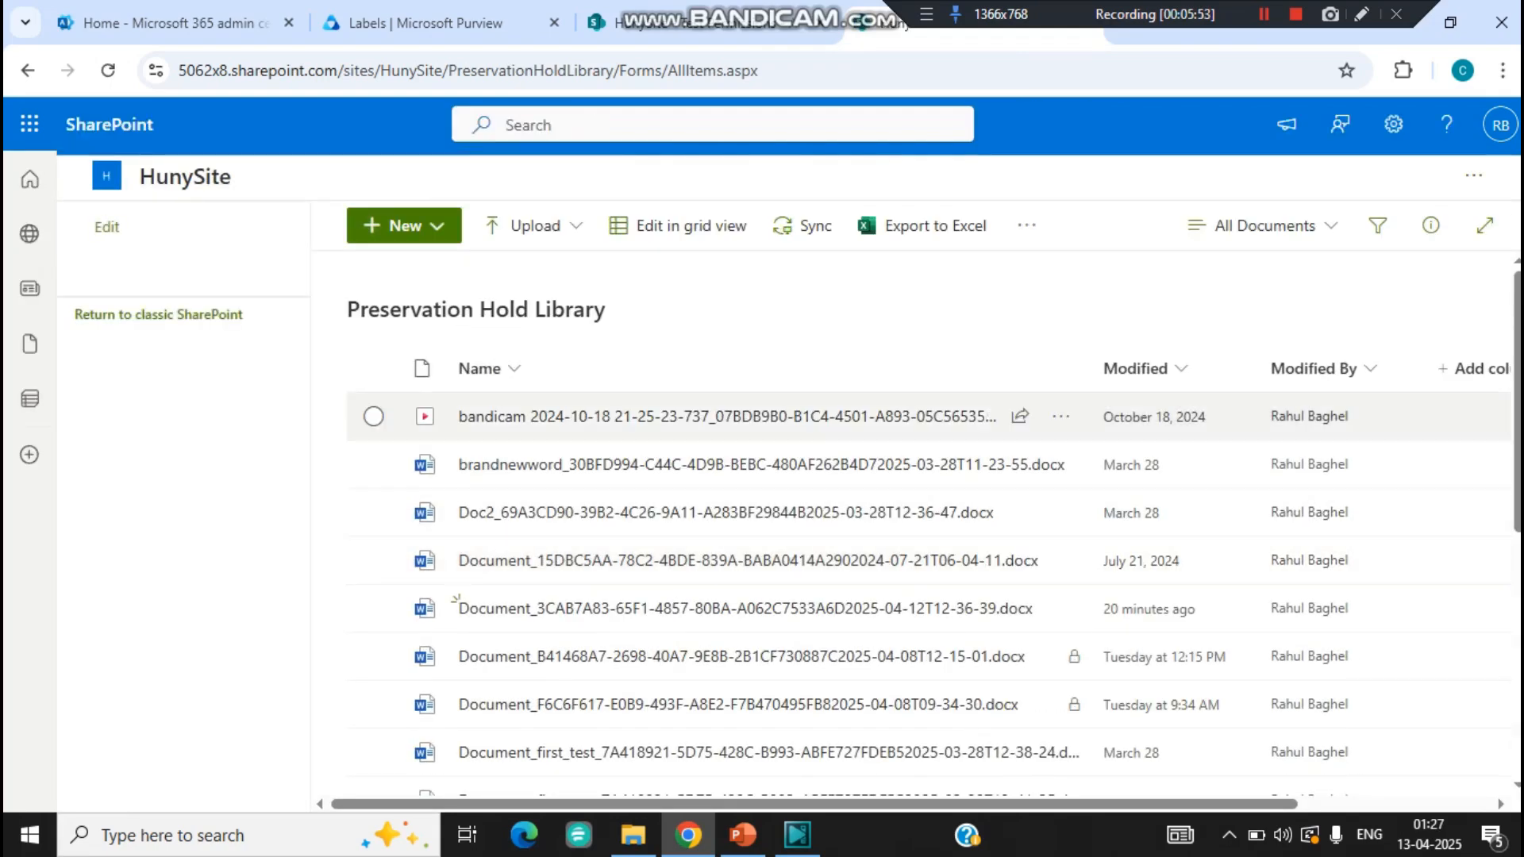
left_click(1150, 369)
left_click(1177, 446)
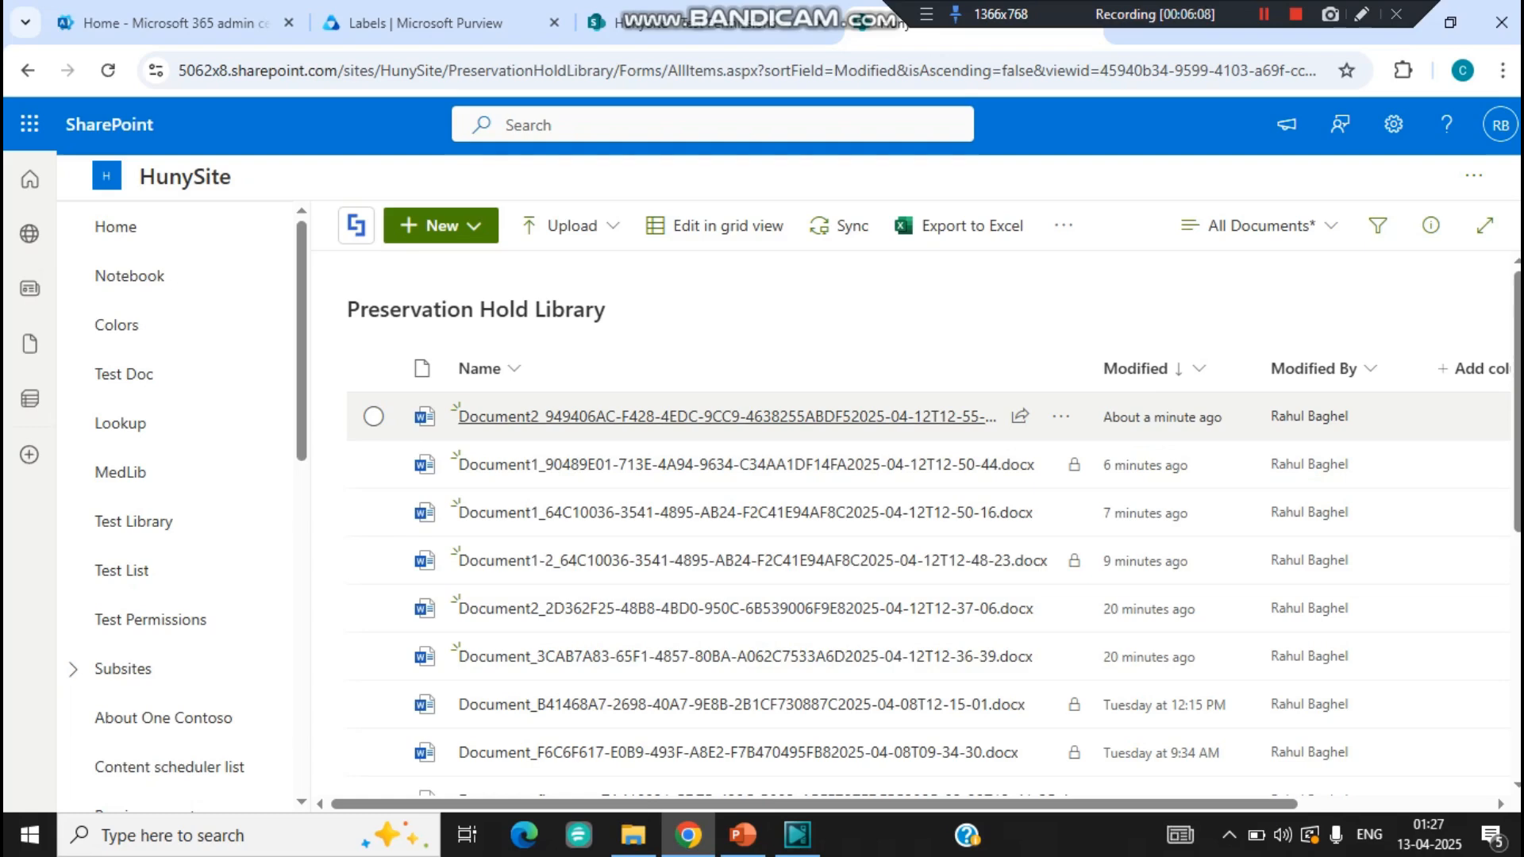
mouse_move(725, 417)
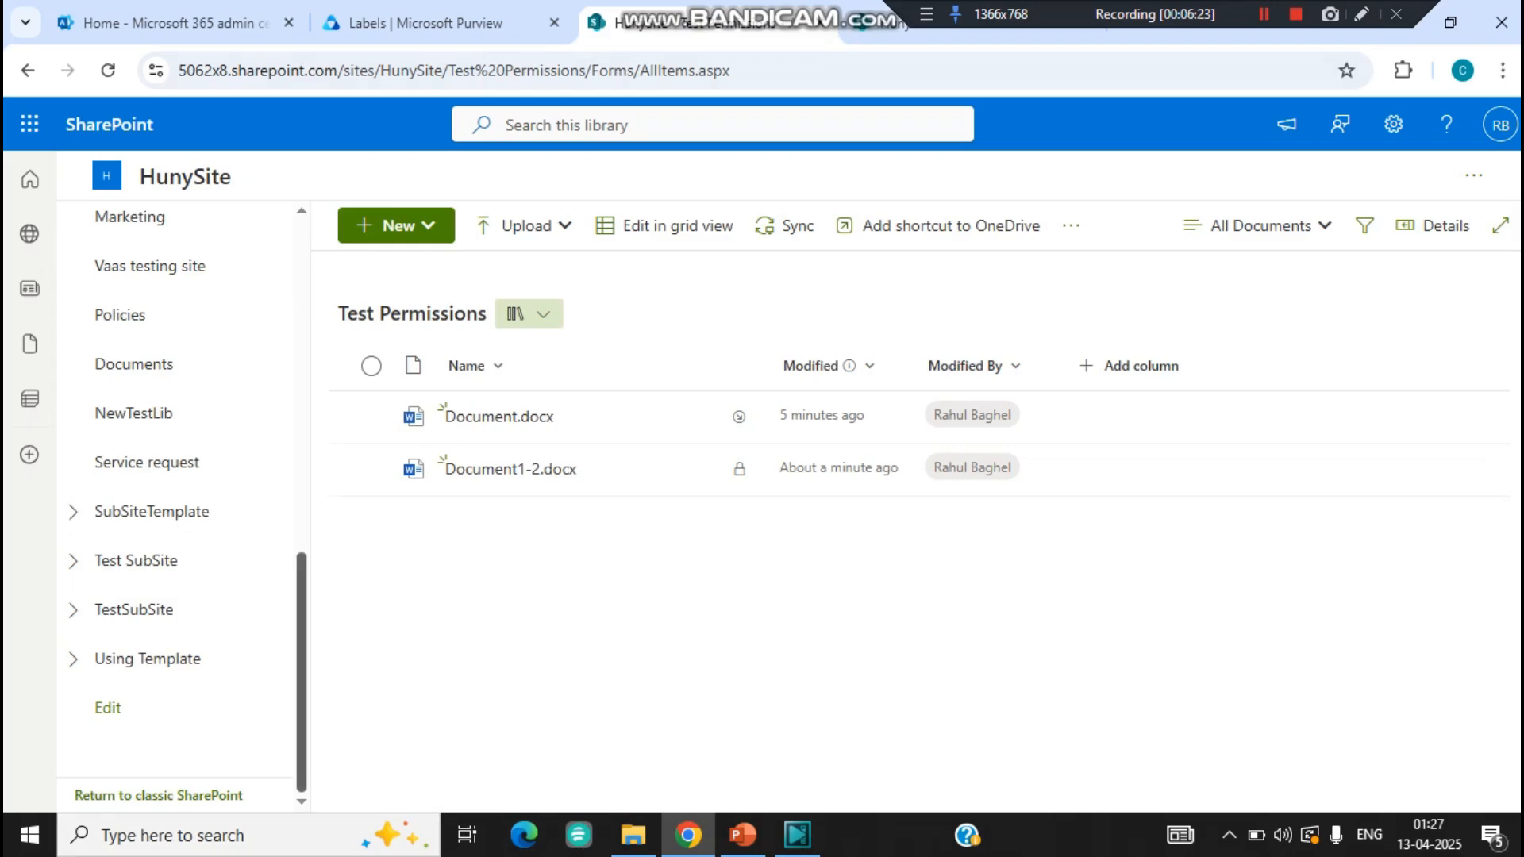
- Open the site's recycle bin, select the most recently deleted Document2.docx and compare it with the Preservation Hold Library
scroll(182, 508, "up", 3)
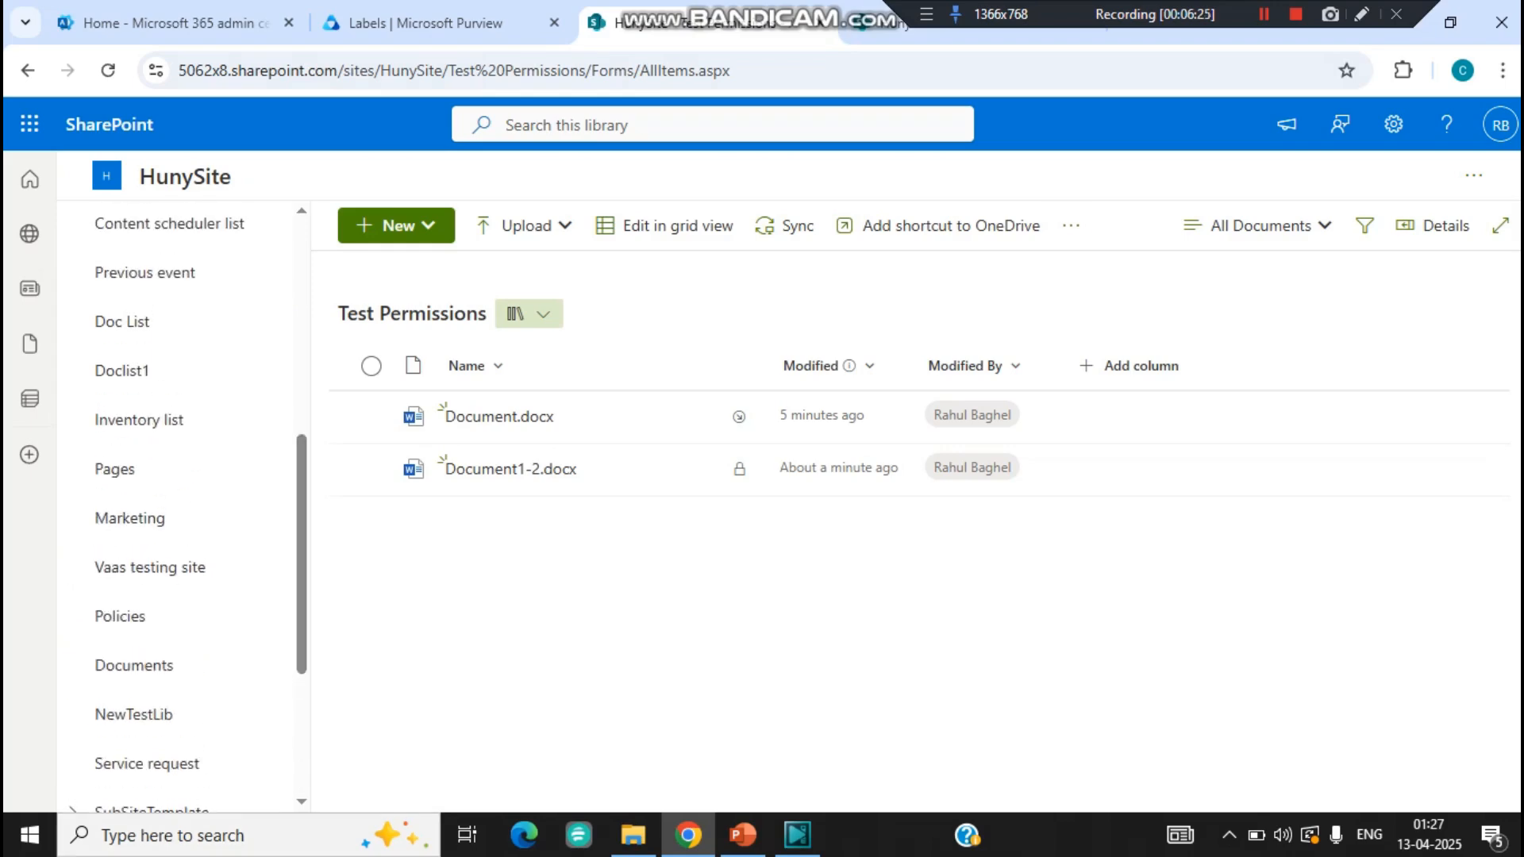
left_click(1392, 123)
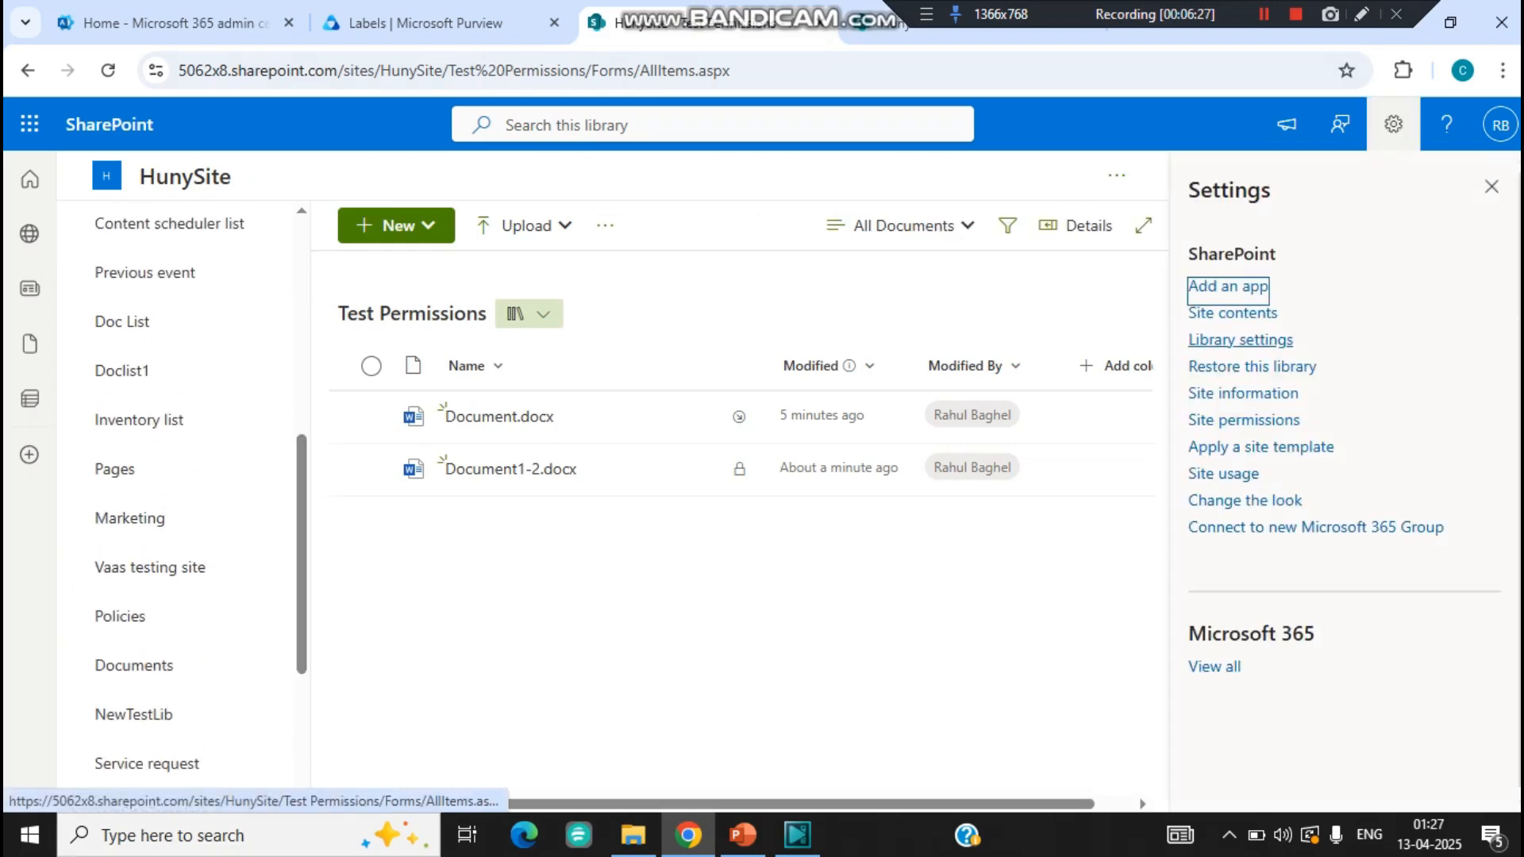
key("Tab")
key("Return")
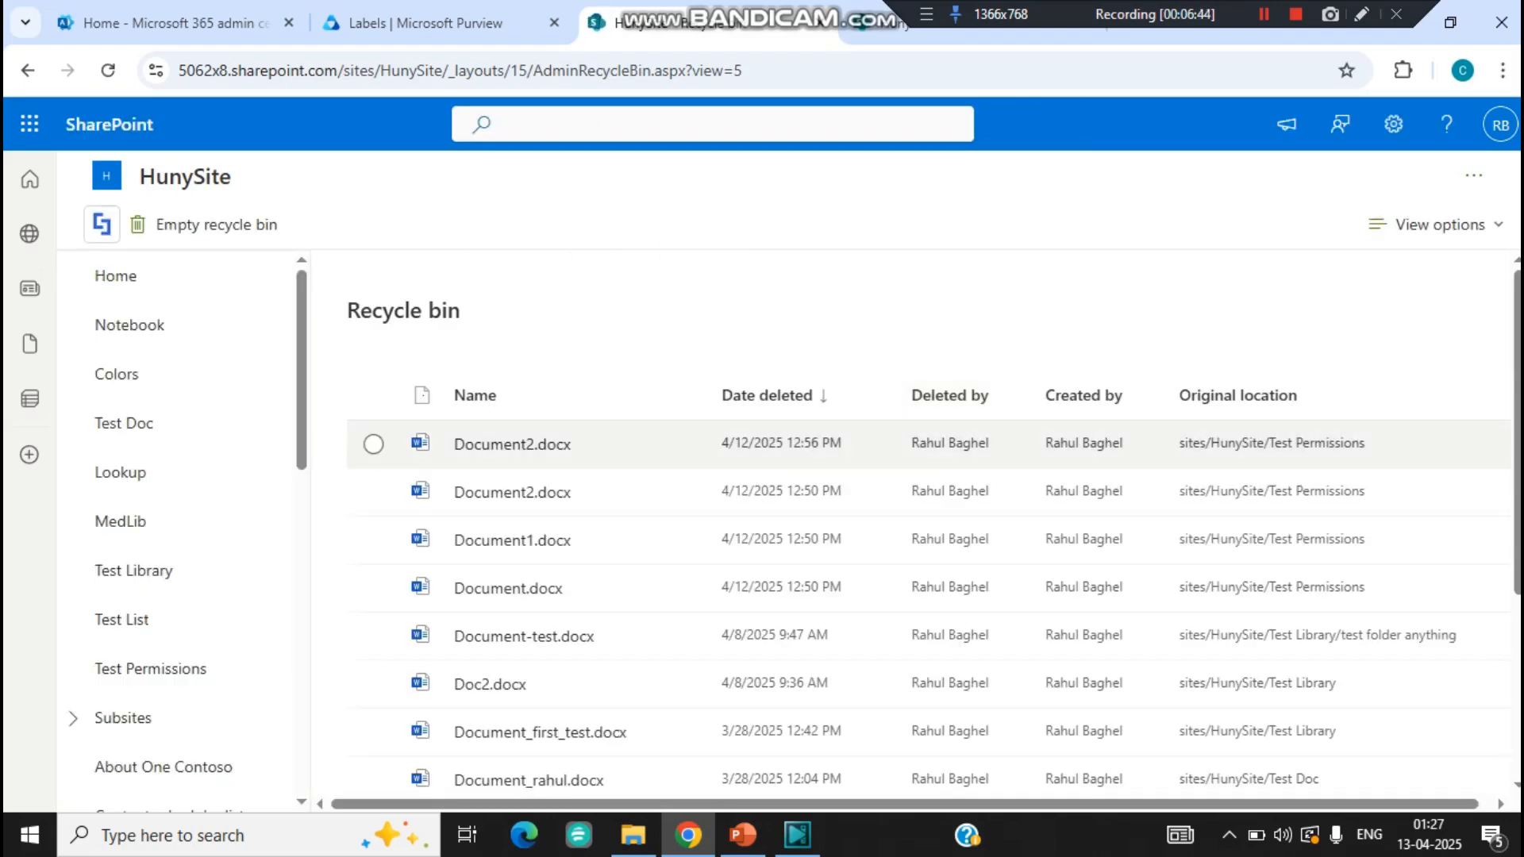
left_click(373, 444)
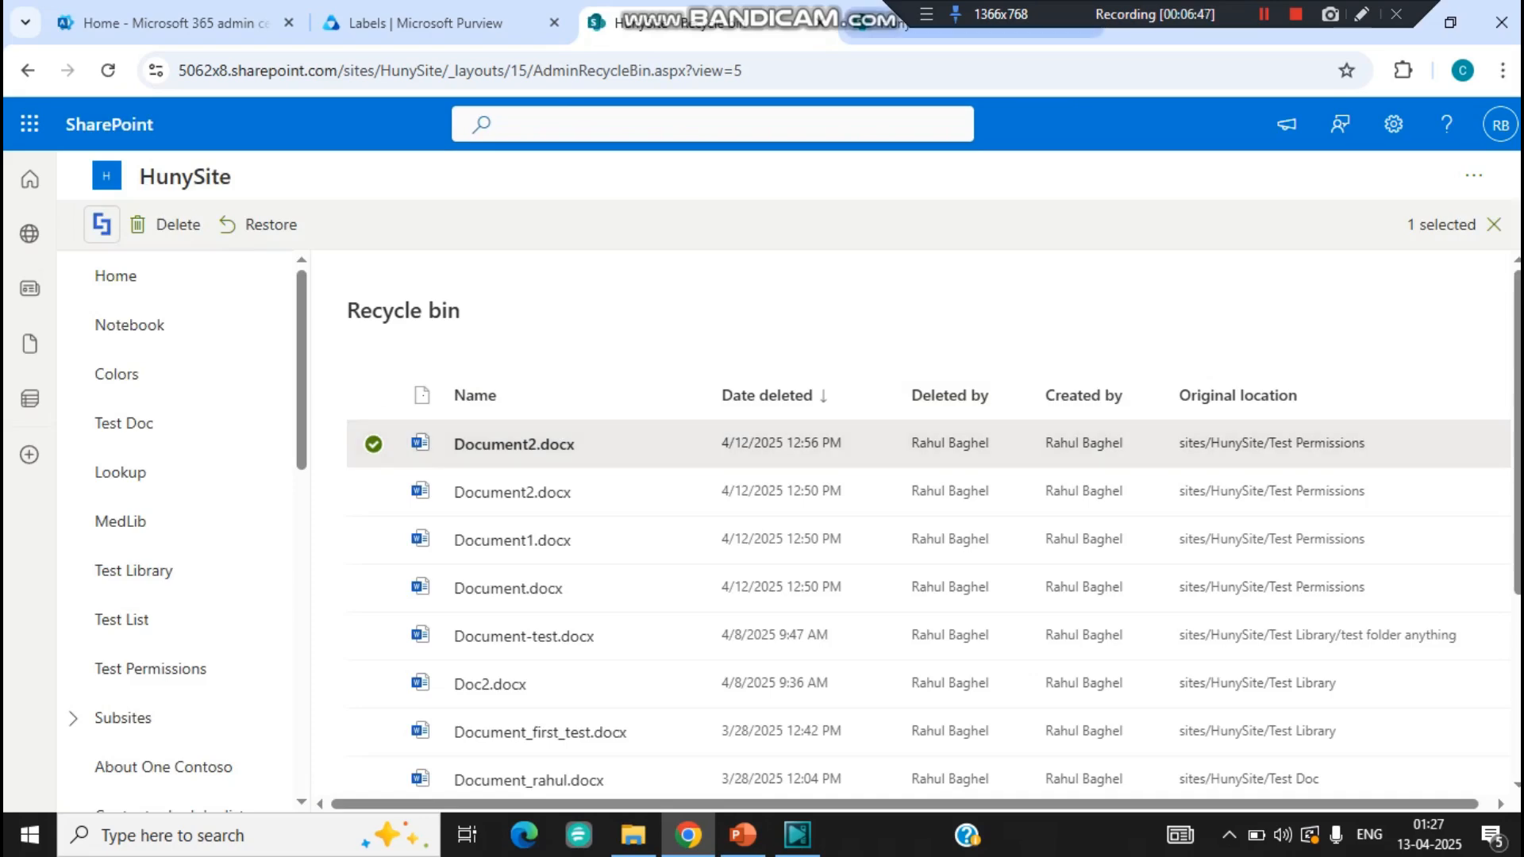
left_click(913, 32)
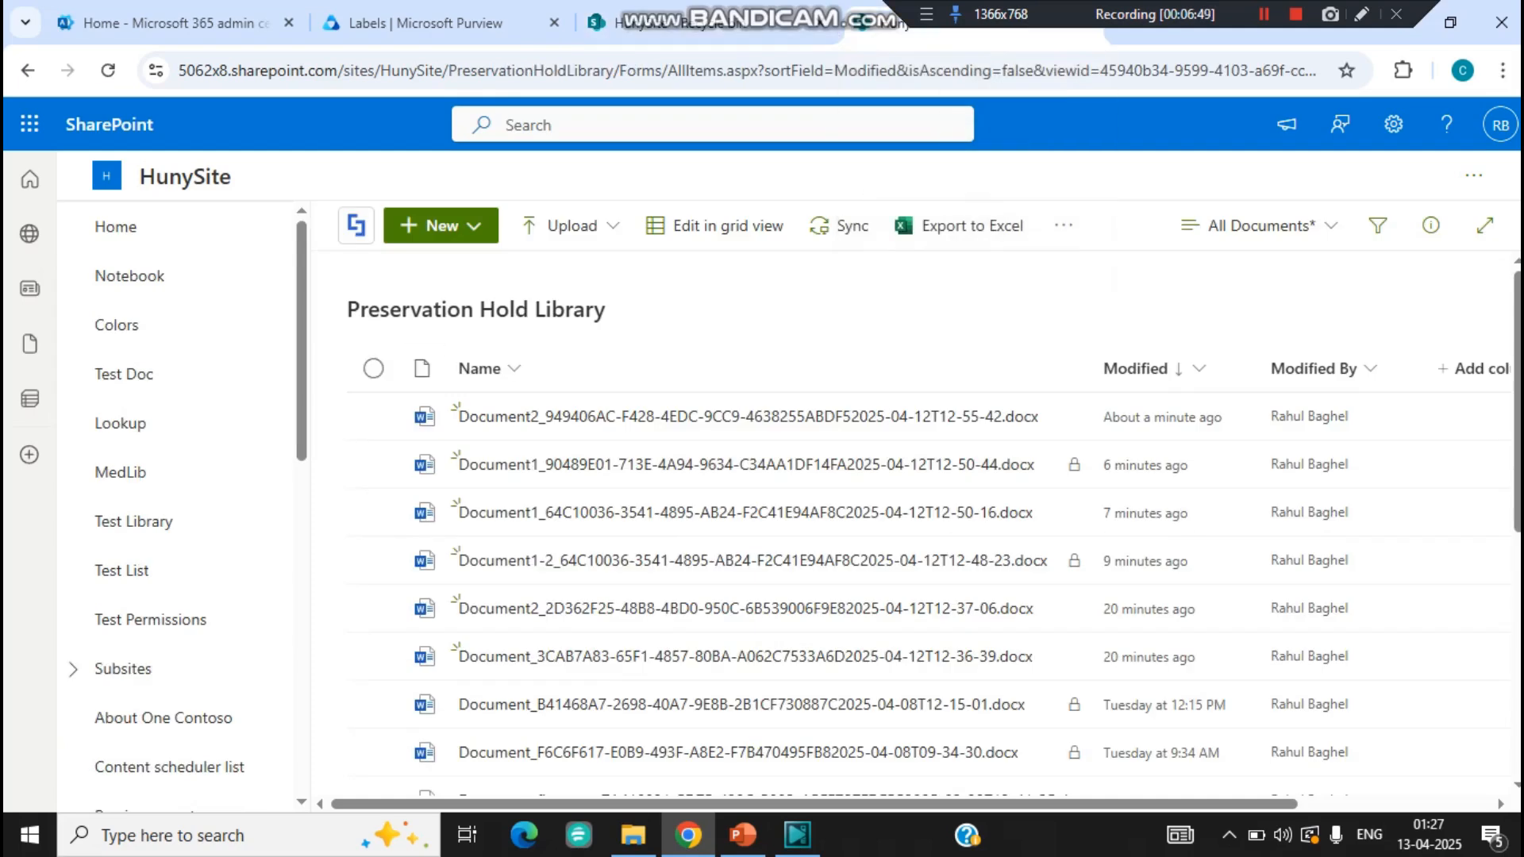
left_click(714, 28)
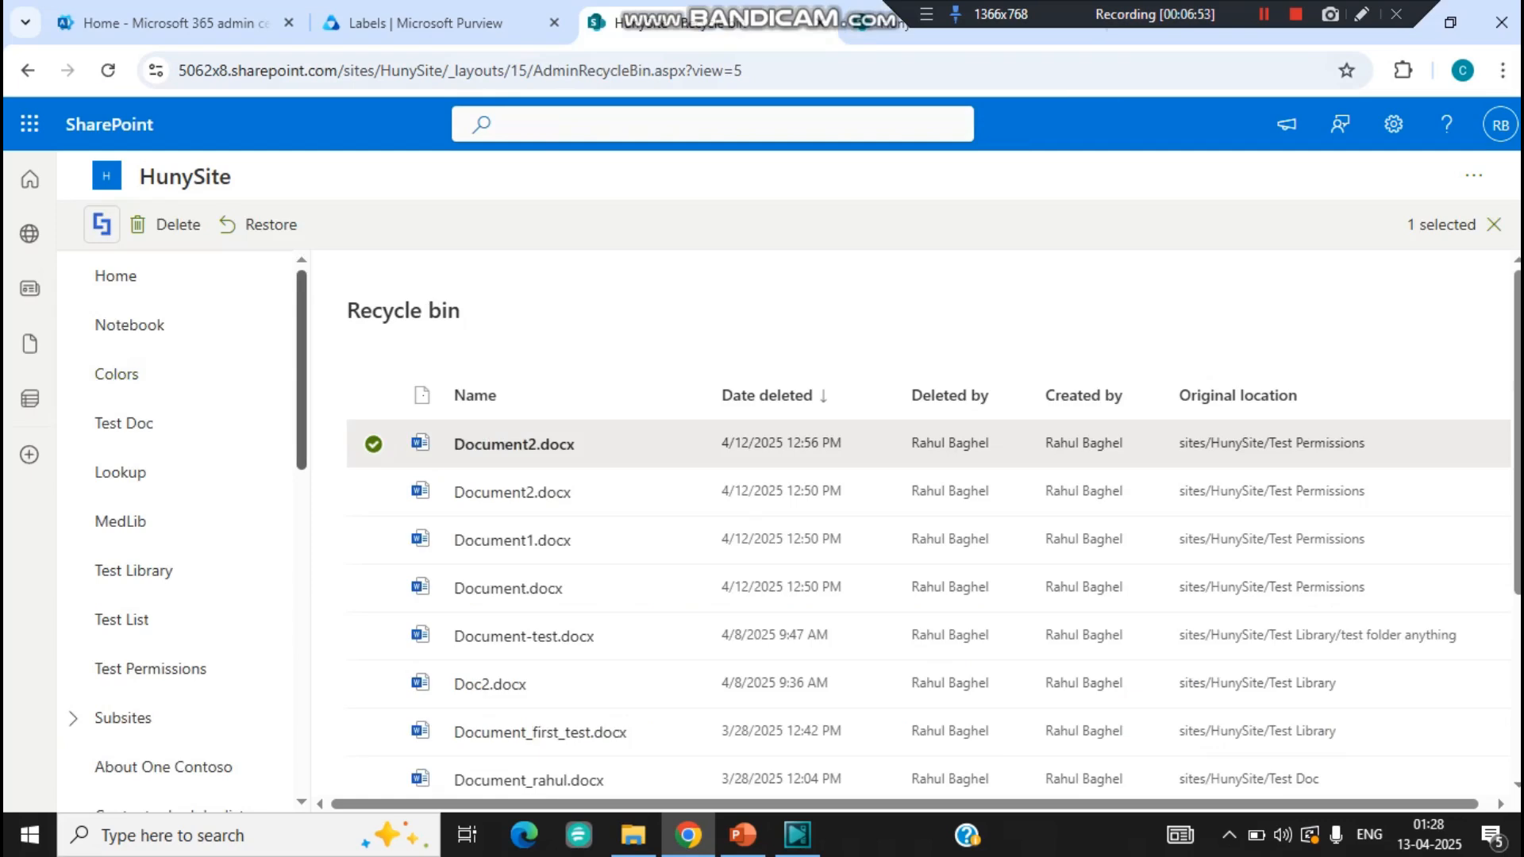
- Return from the recycle bin to the Test Permissions library
scroll(182, 531, "down", 3)
scroll(183, 532, "up", 3)
scroll(175, 493, "down", 3)
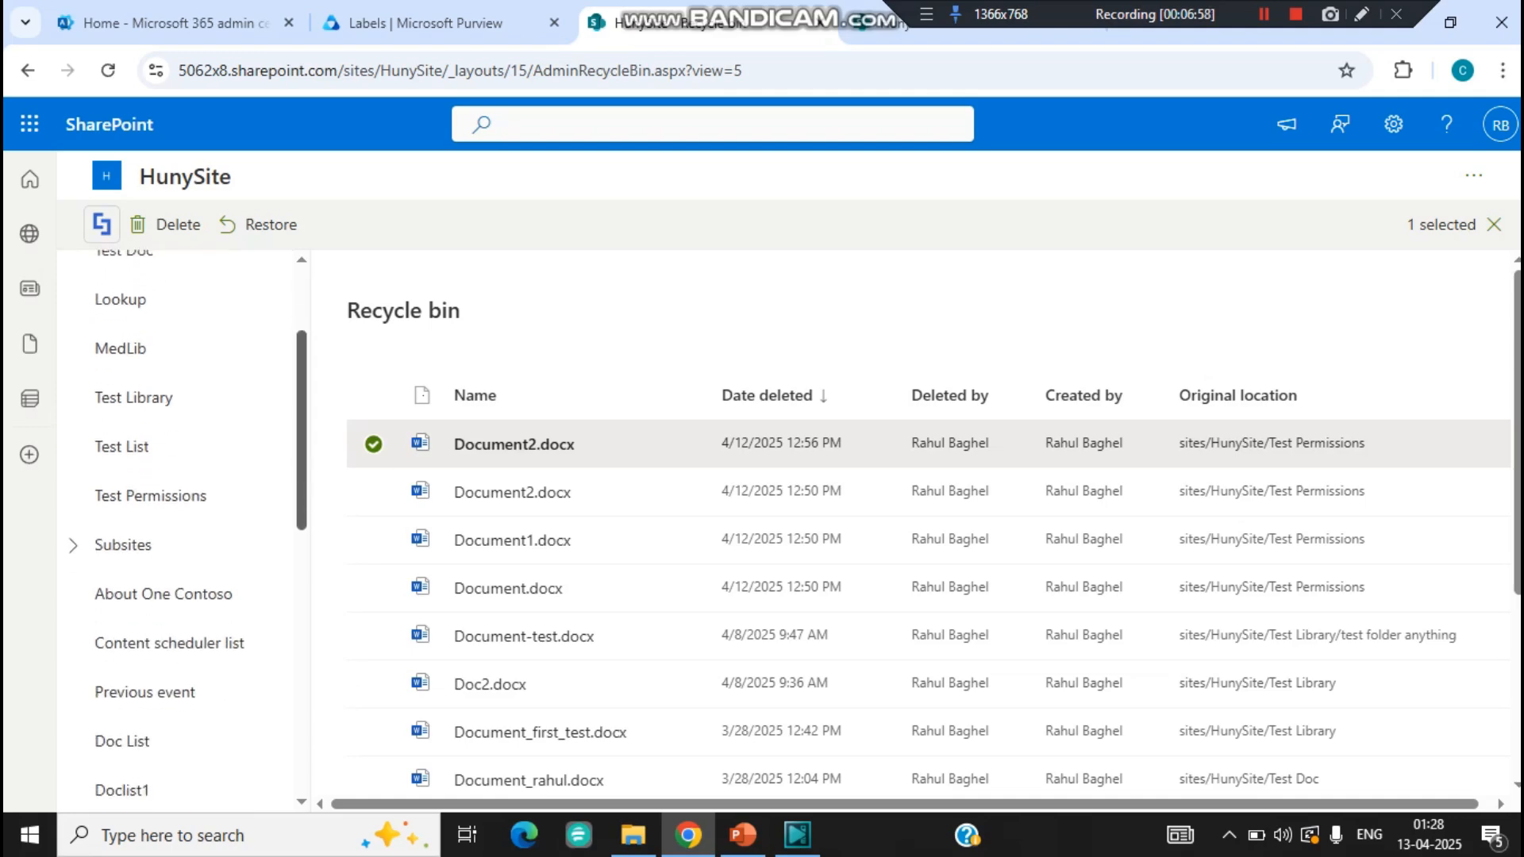
left_click(159, 493)
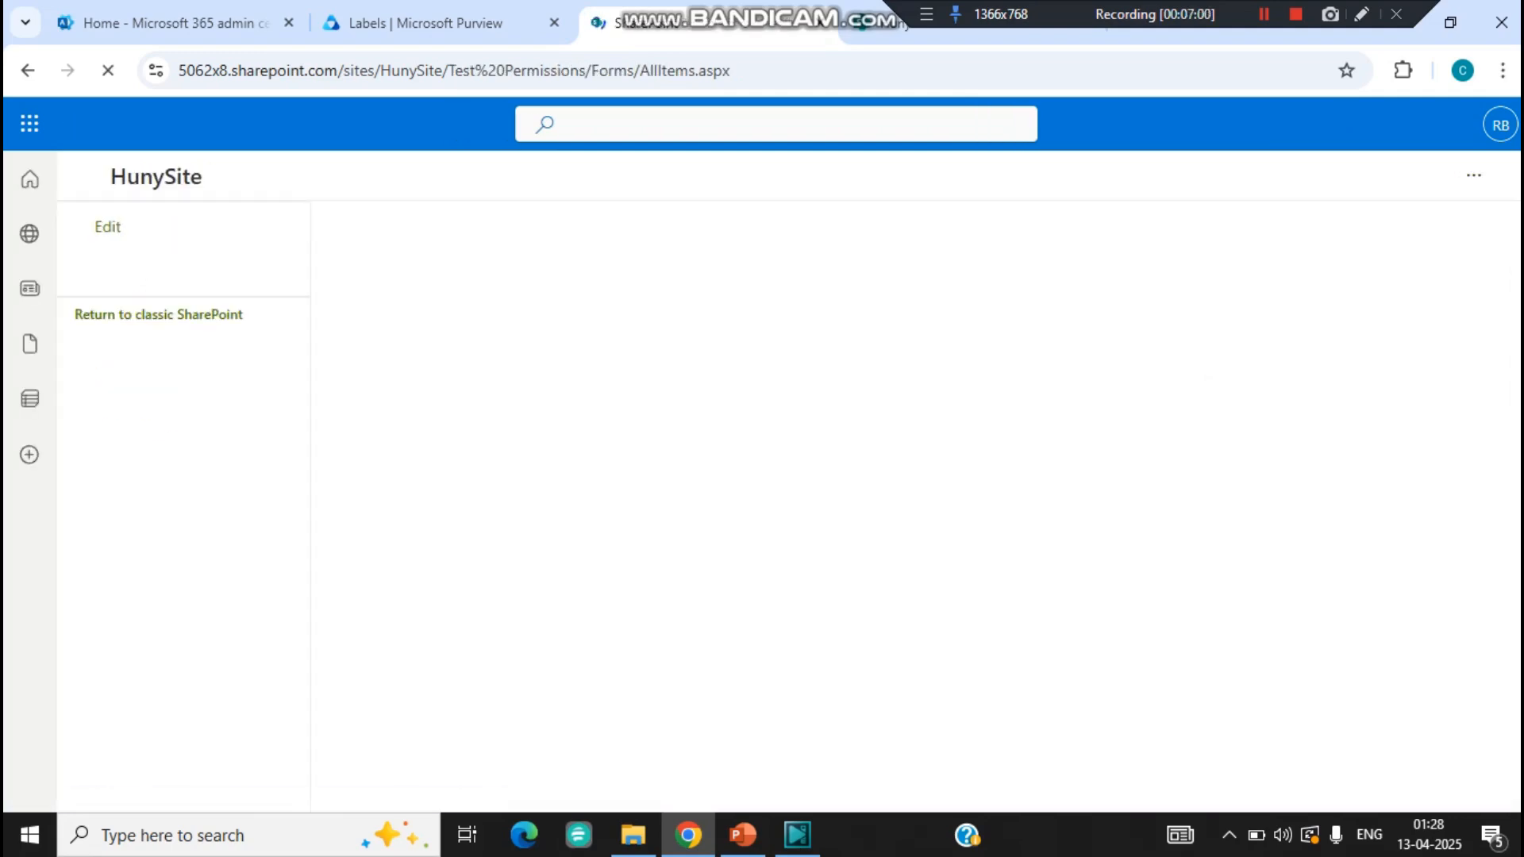